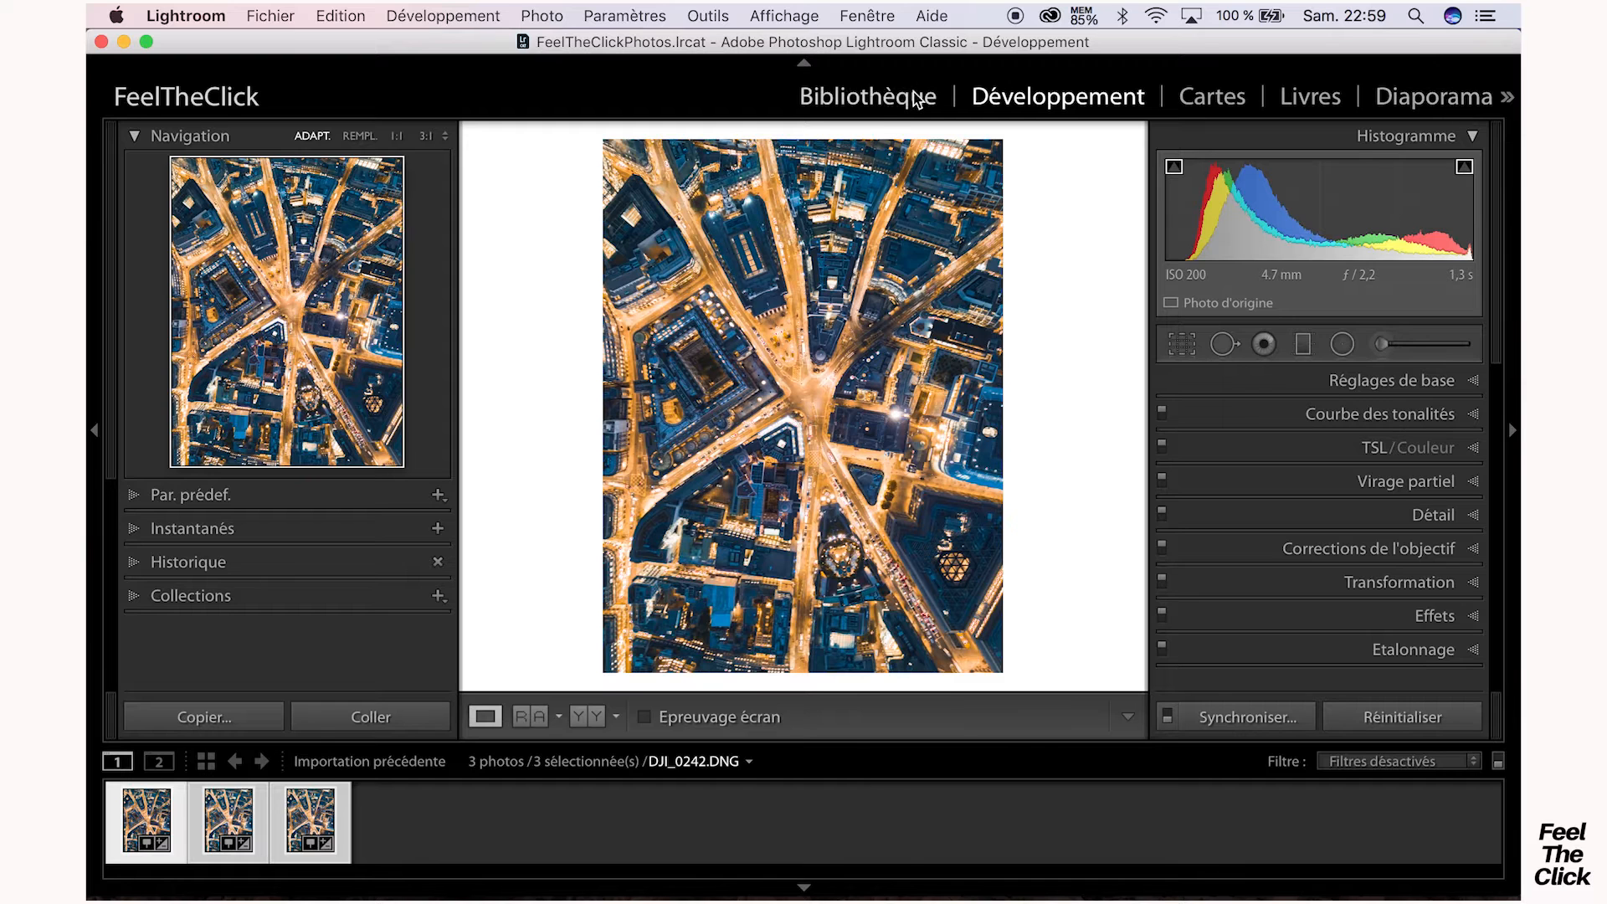
- Hide the Web and Impression modules from the module picker
{"action": "left_click", "coordinate": [878, 106]}
{"action": "left_click", "coordinate": [1036, 101]}
{"action": "right_click", "coordinate": [1200, 99]}
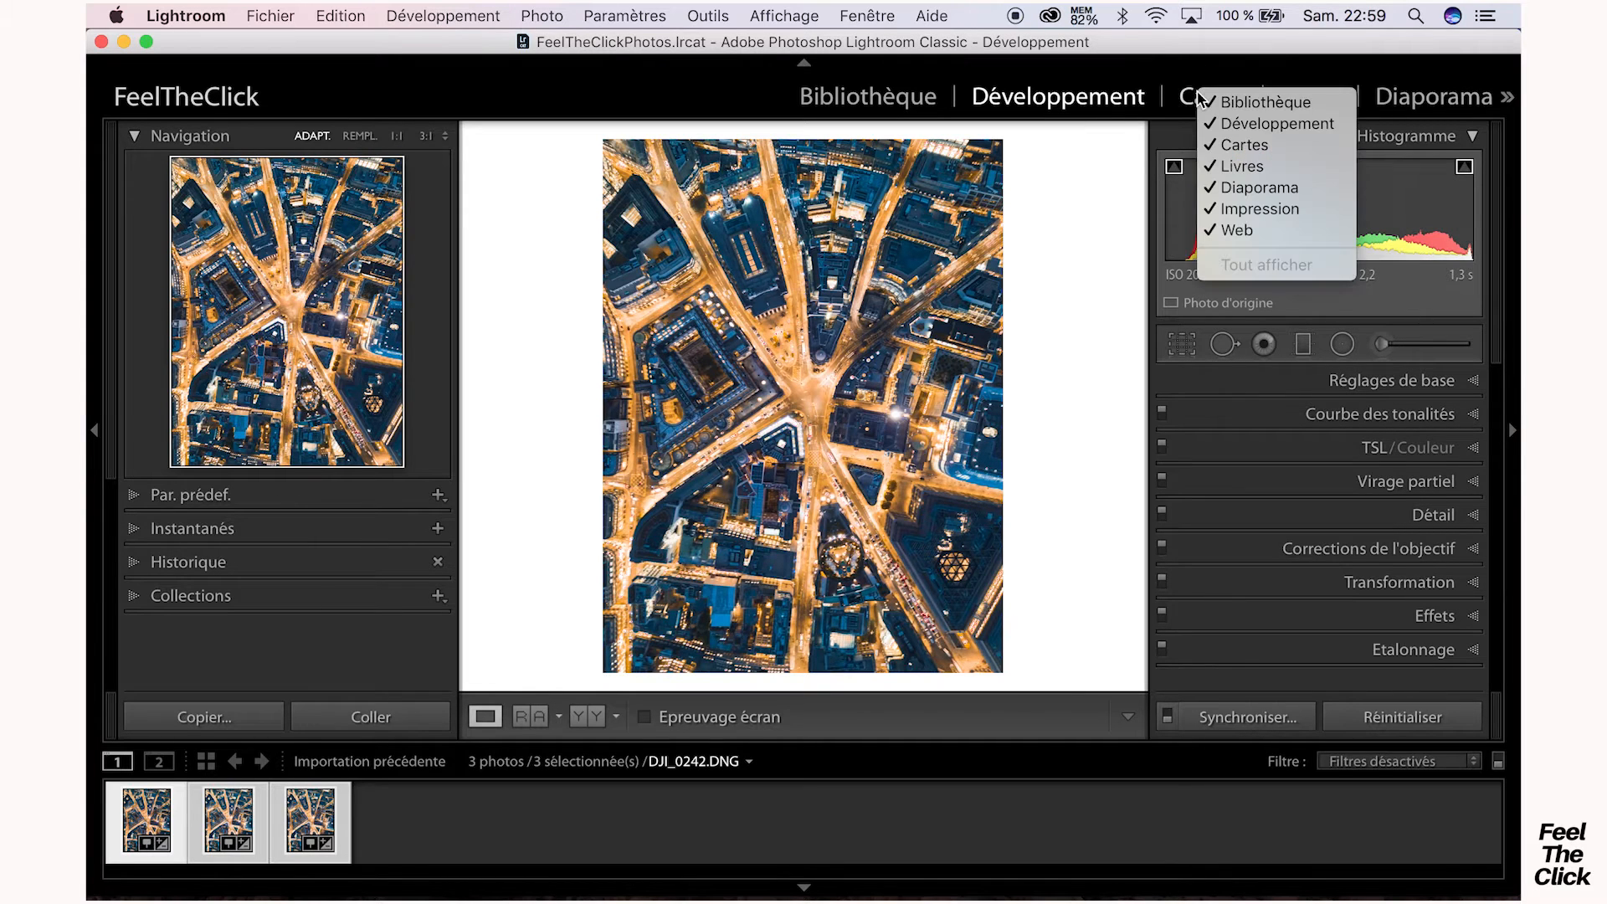
{"action": "right_click", "coordinate": [1027, 71]}
{"action": "right_click", "coordinate": [1027, 70]}
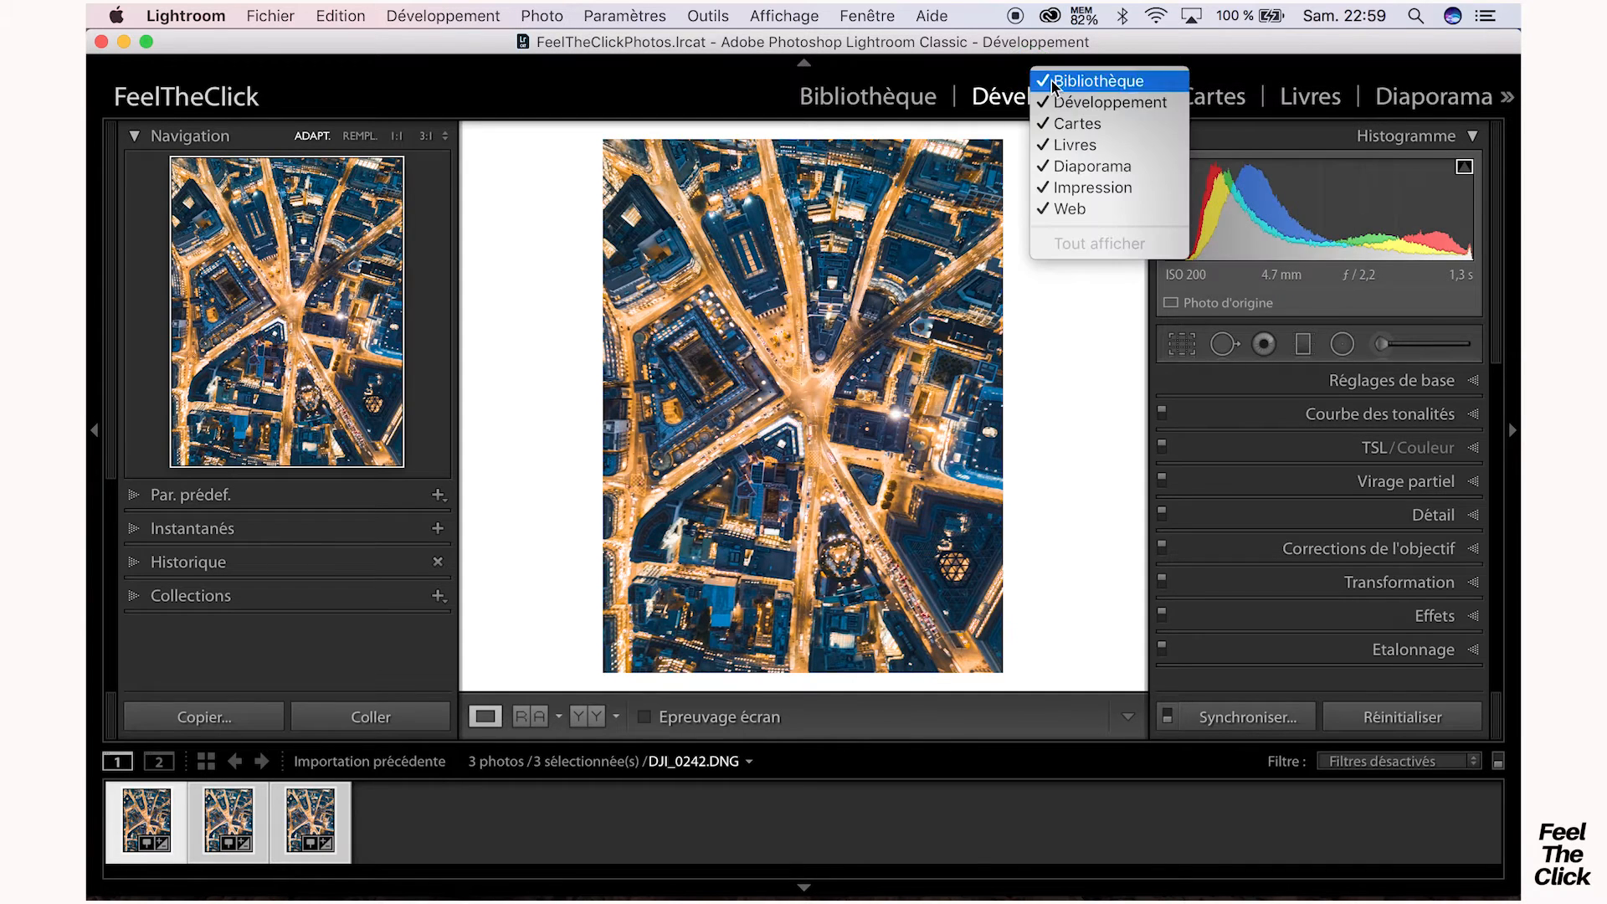
{"action": "left_click", "coordinate": [1067, 208]}
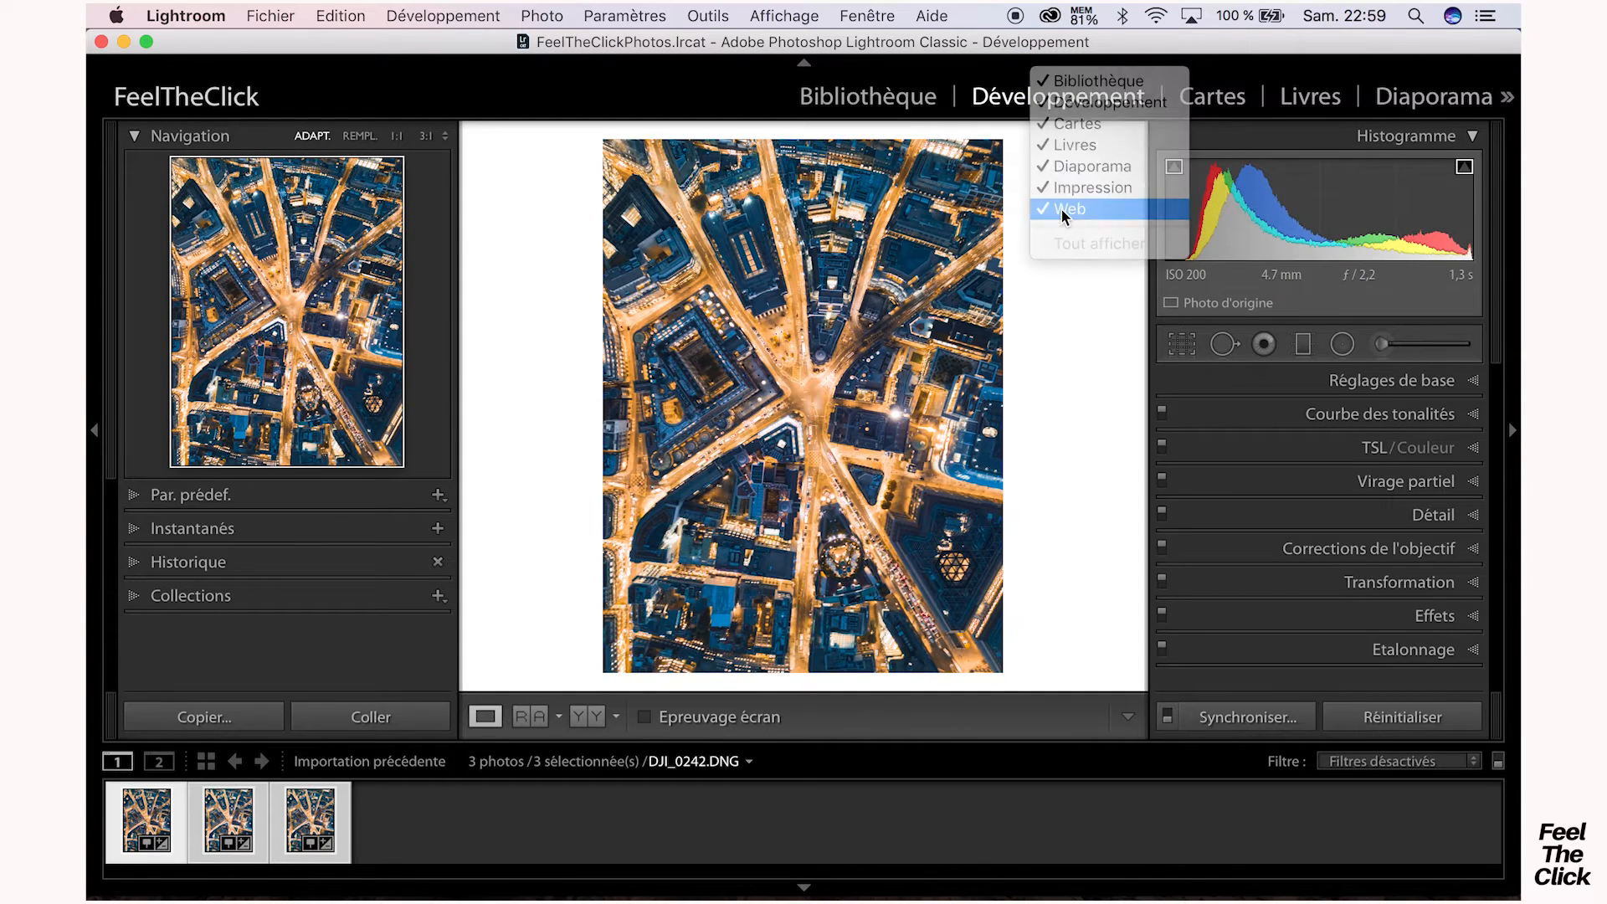
{"action": "left_click", "coordinate": [1092, 81]}
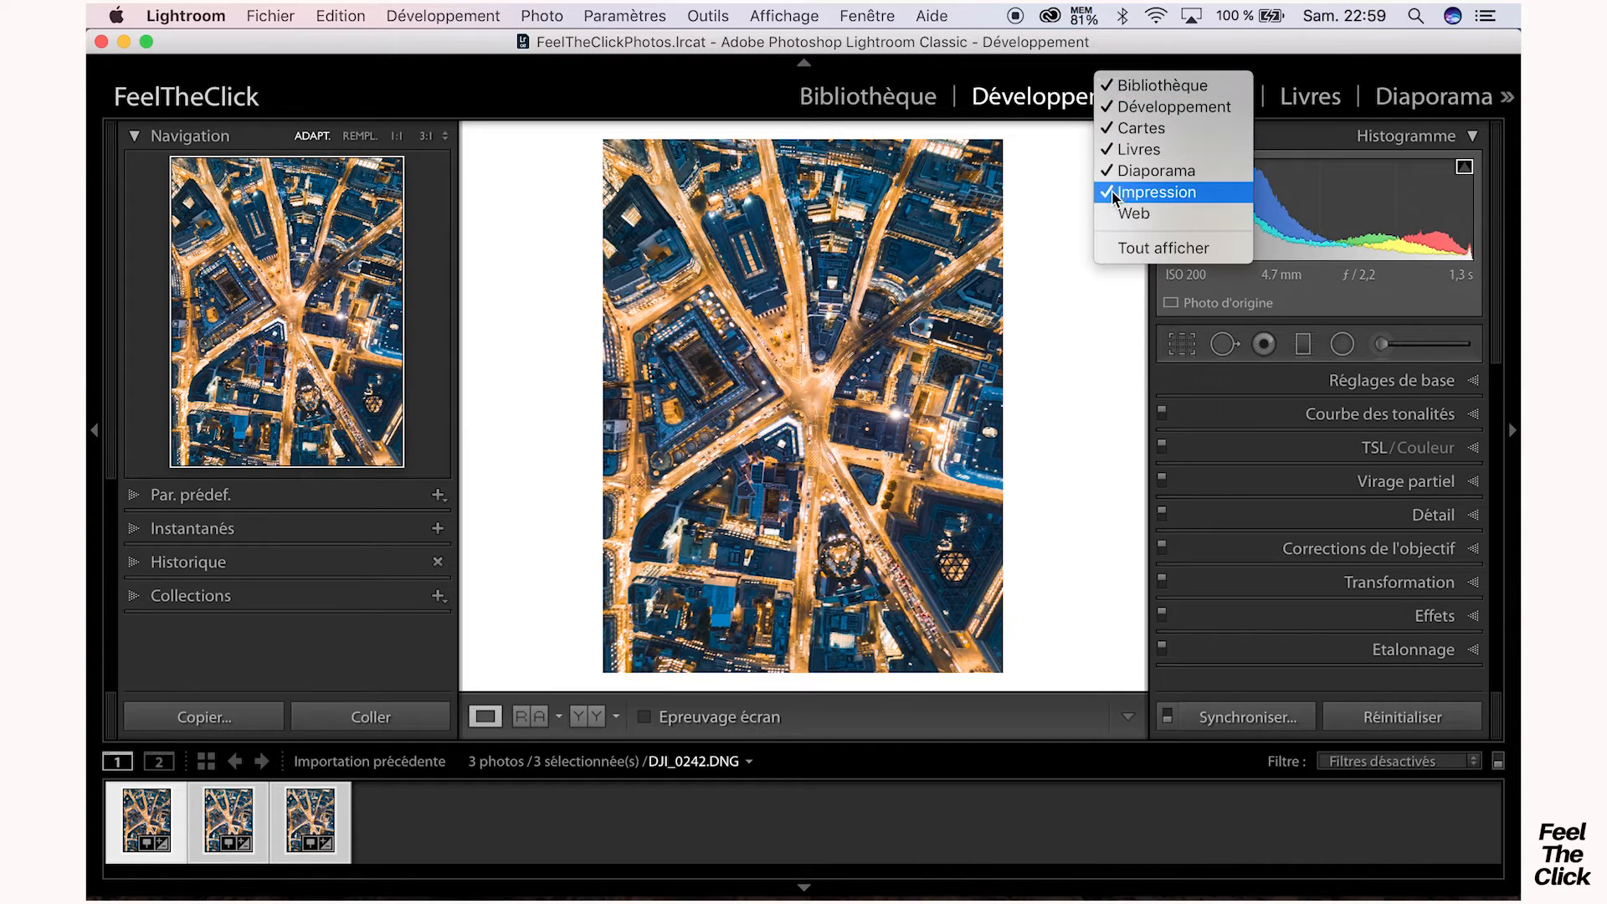
{"action": "left_click", "coordinate": [1116, 199]}
- Remove the Diaporama, Livres and Cartes modules from the module picker
{"action": "right_click", "coordinate": [1133, 79]}
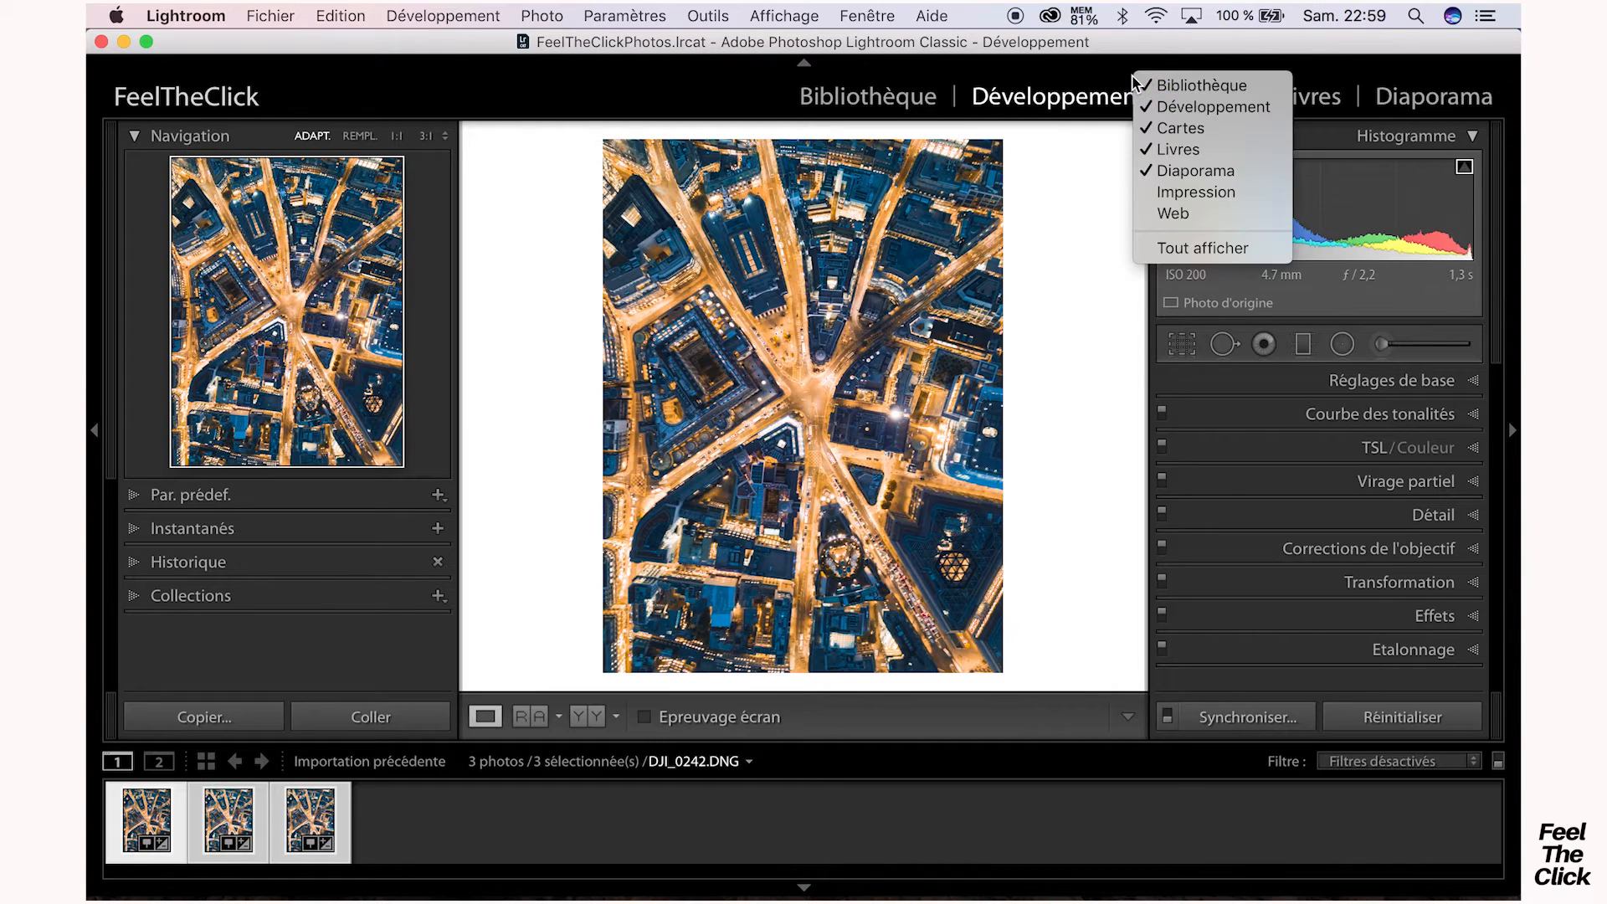
{"action": "left_click", "coordinate": [1154, 170]}
{"action": "right_click", "coordinate": [1187, 81]}
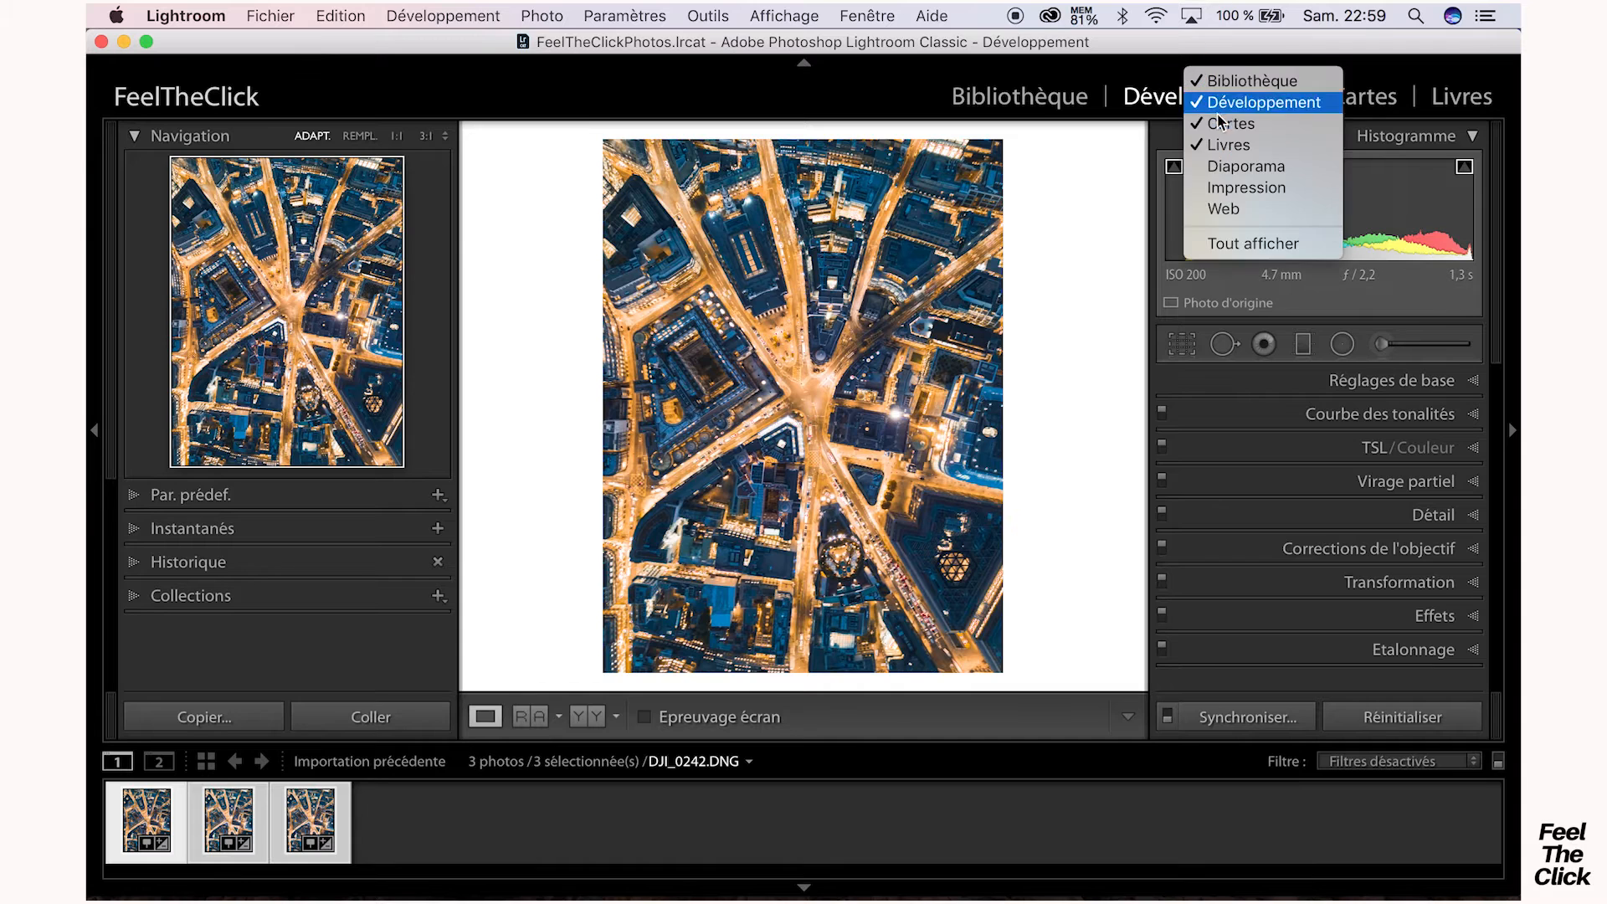
{"action": "left_click", "coordinate": [1203, 144]}
{"action": "right_click", "coordinate": [1235, 79]}
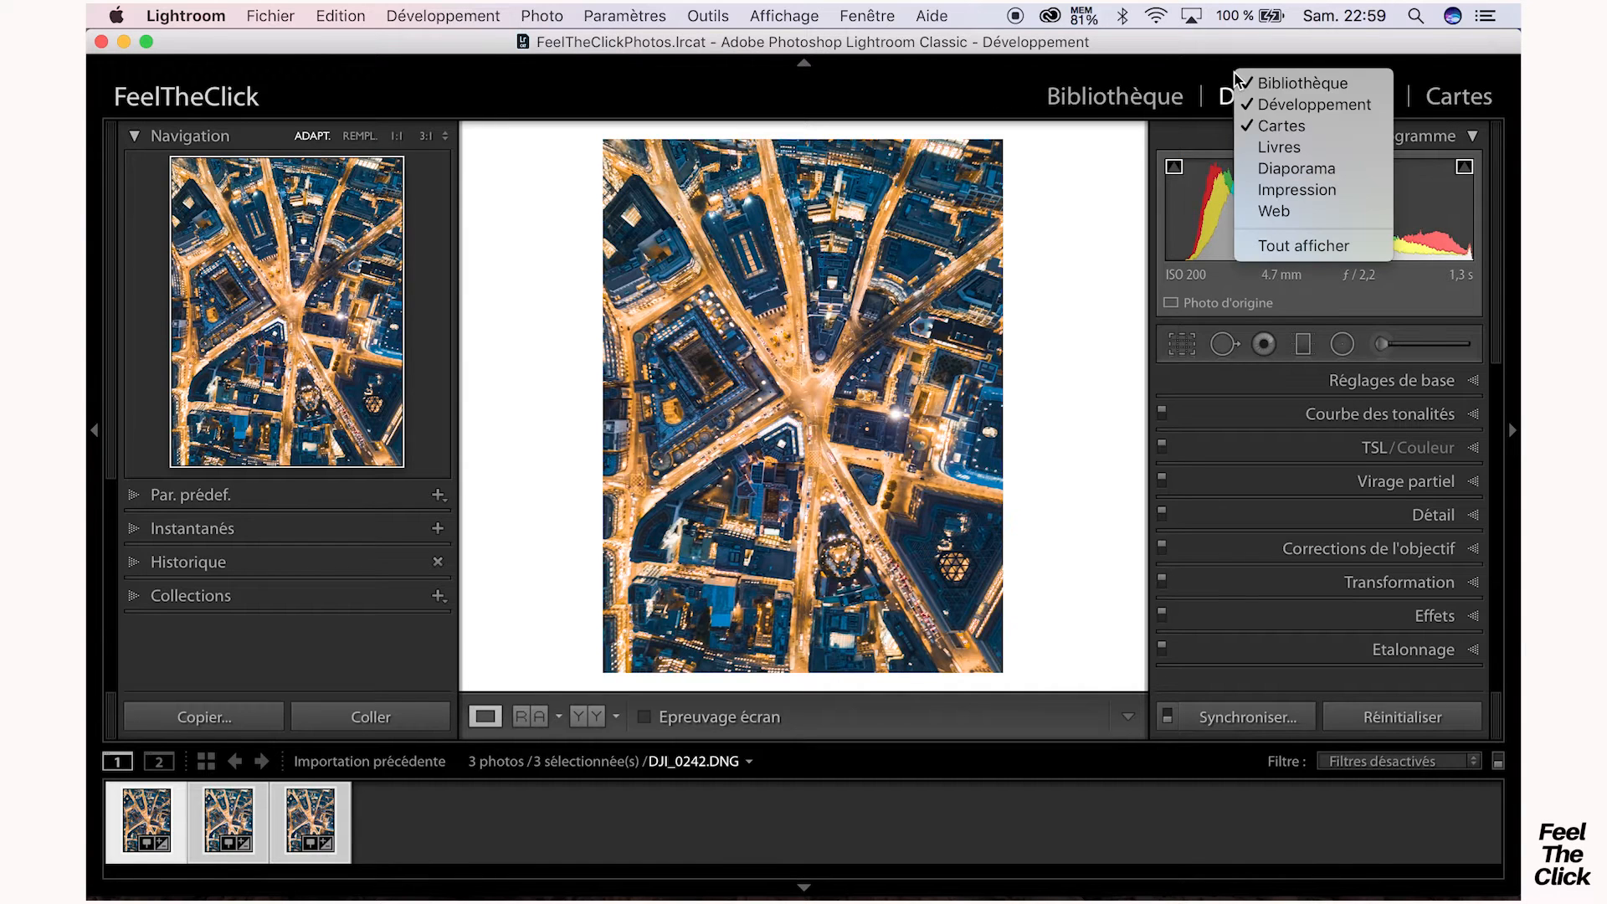
{"action": "left_click", "coordinate": [1259, 121]}
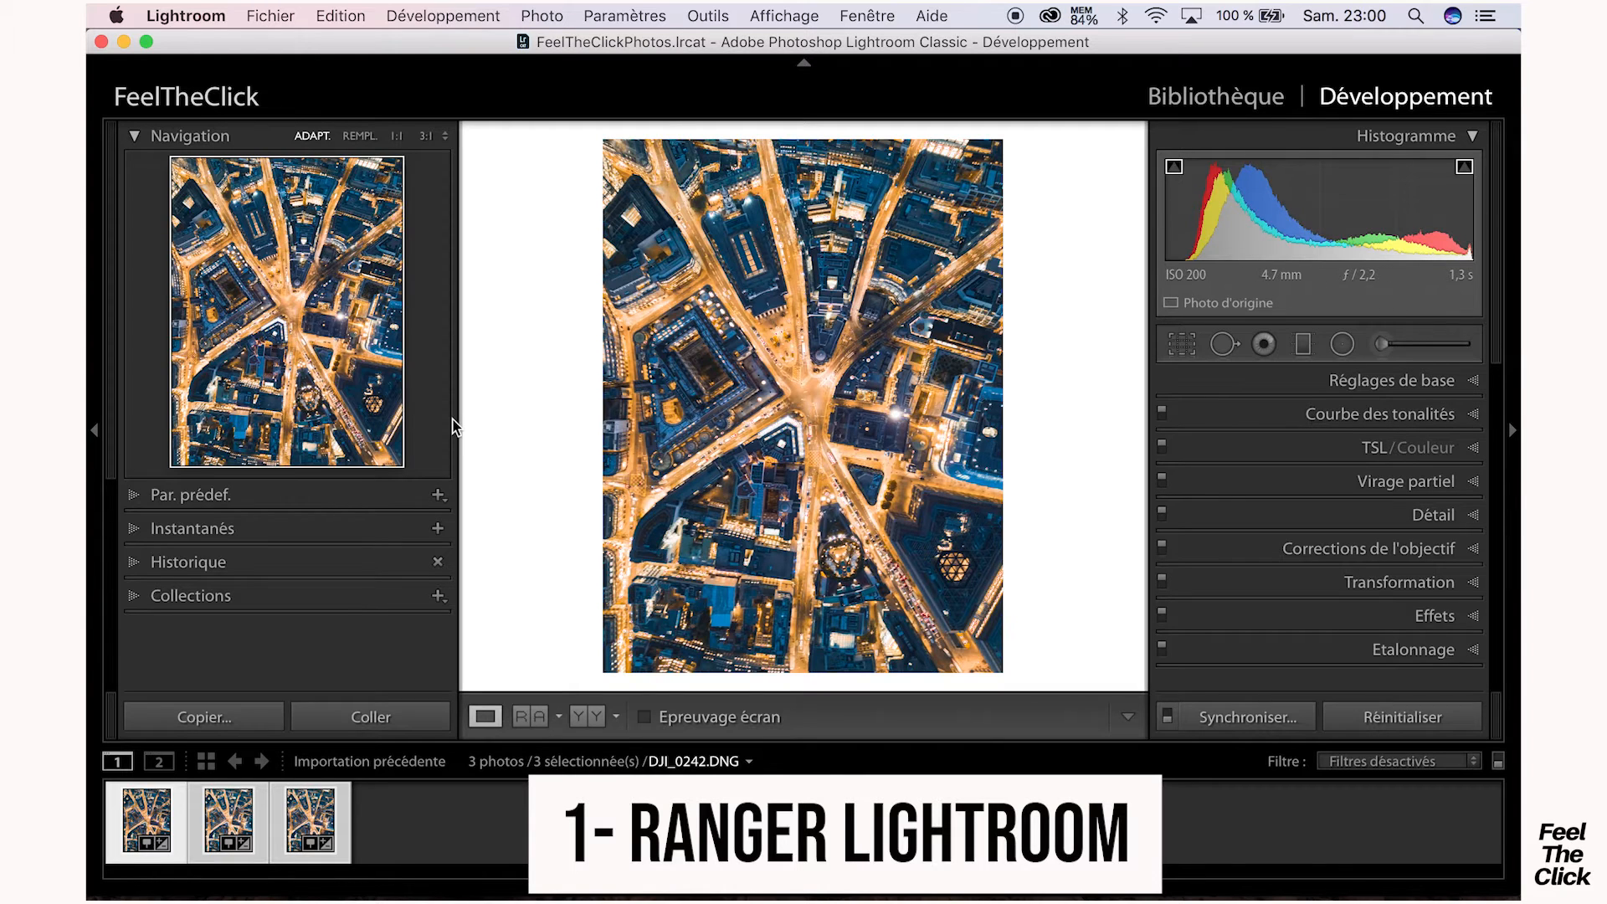
- Collapse both side panel groups, the filmstrip and the module picker around the photo
{"action": "left_click", "coordinate": [95, 434]}
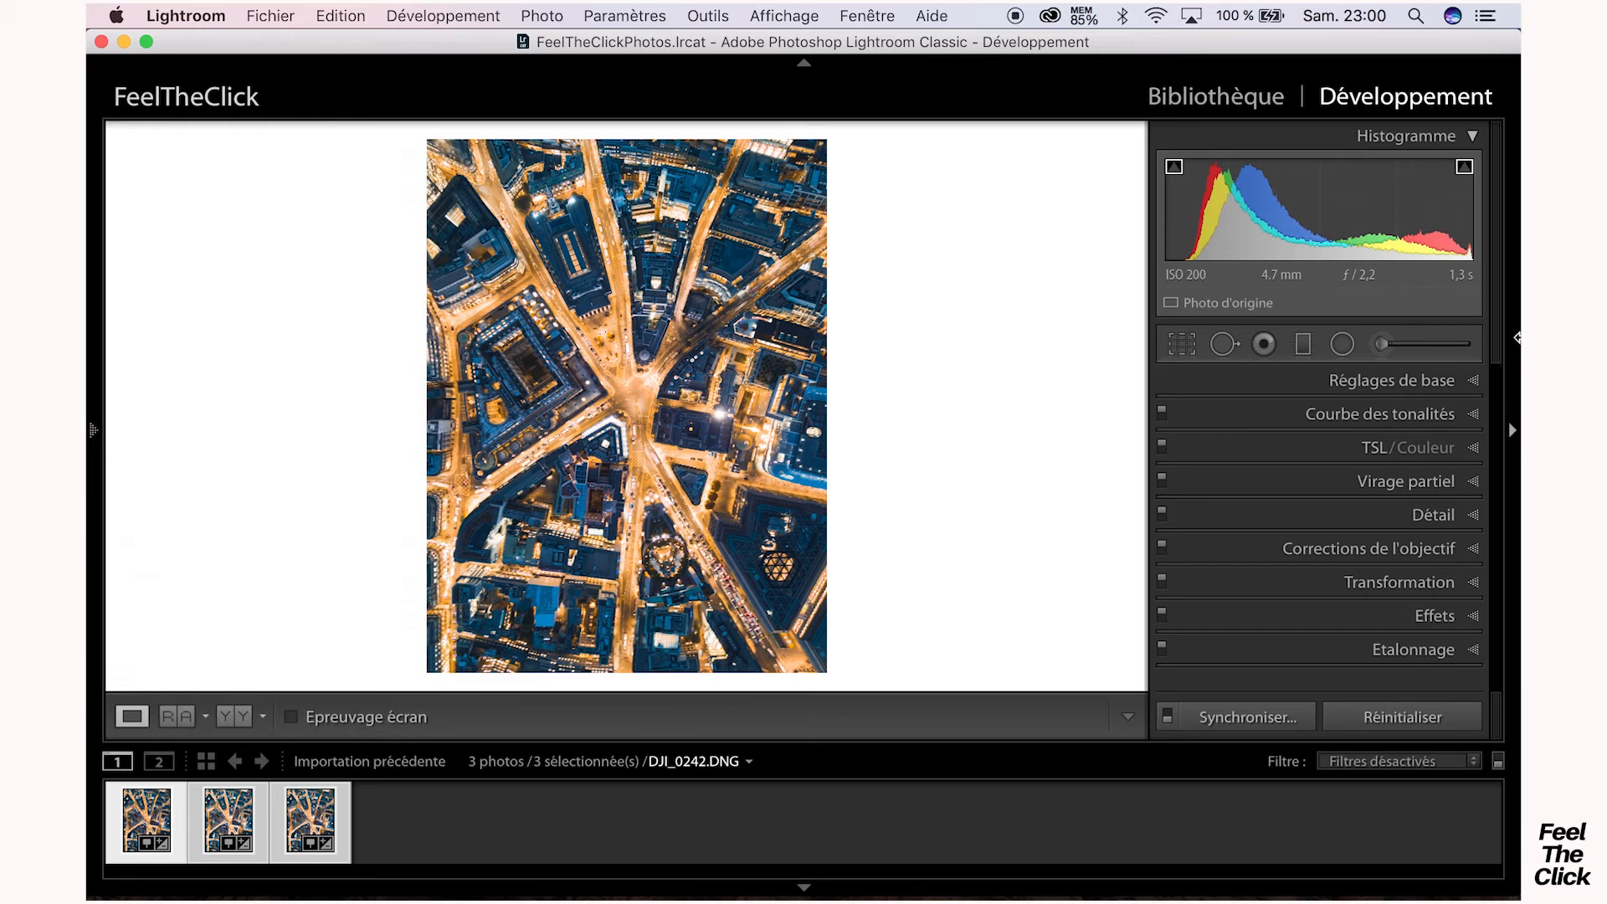
{"action": "left_click", "coordinate": [1513, 433]}
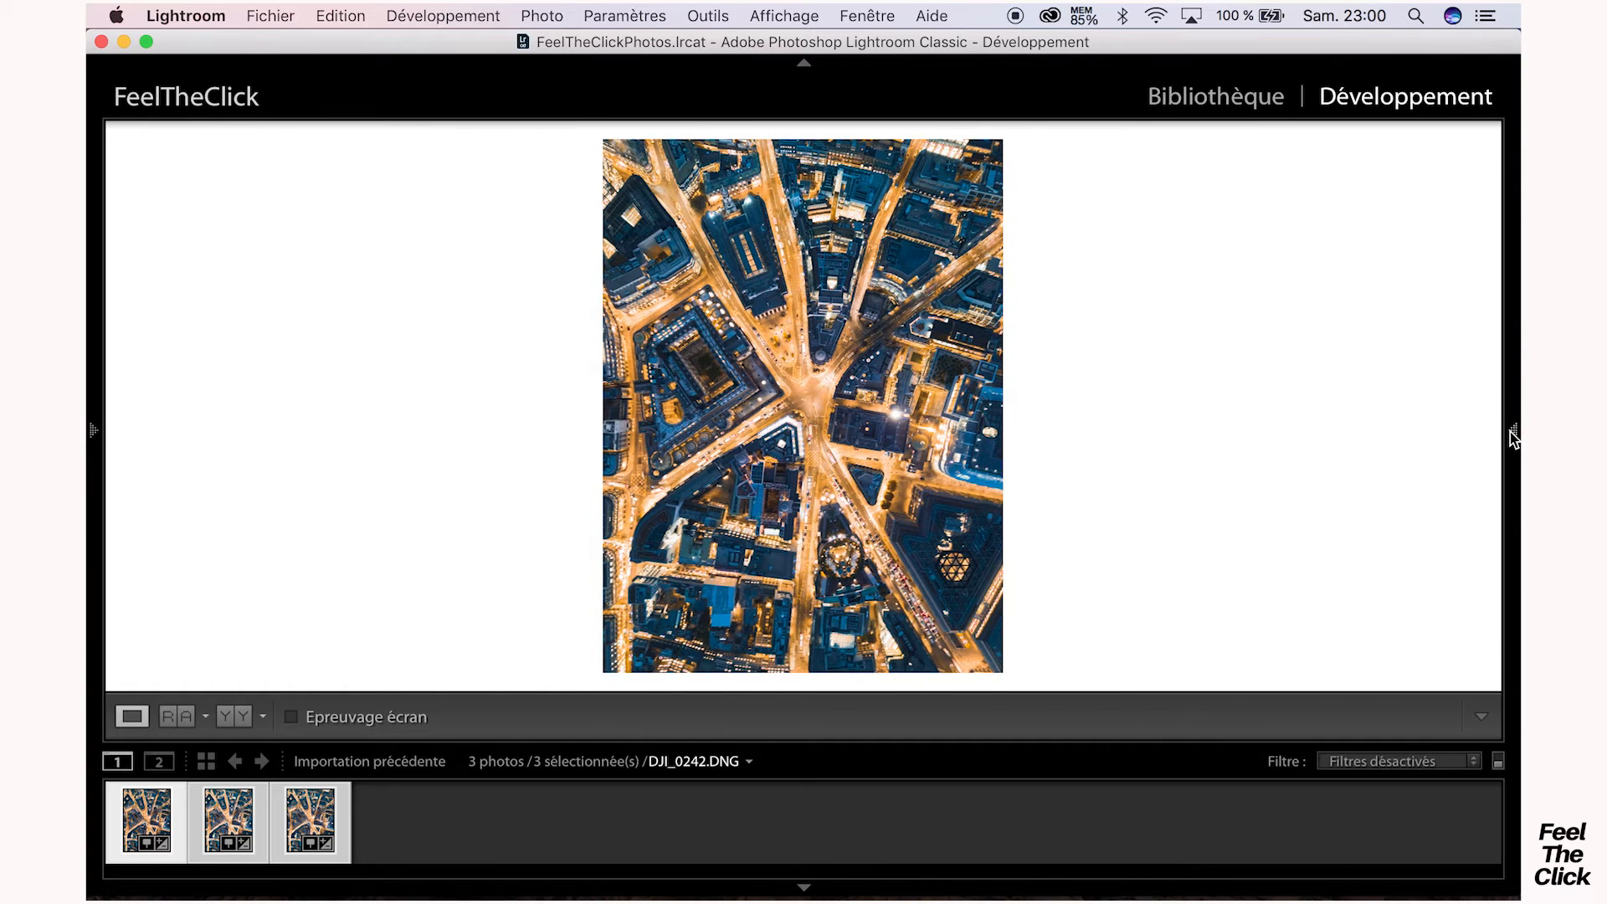
{"action": "left_click", "coordinate": [804, 887]}
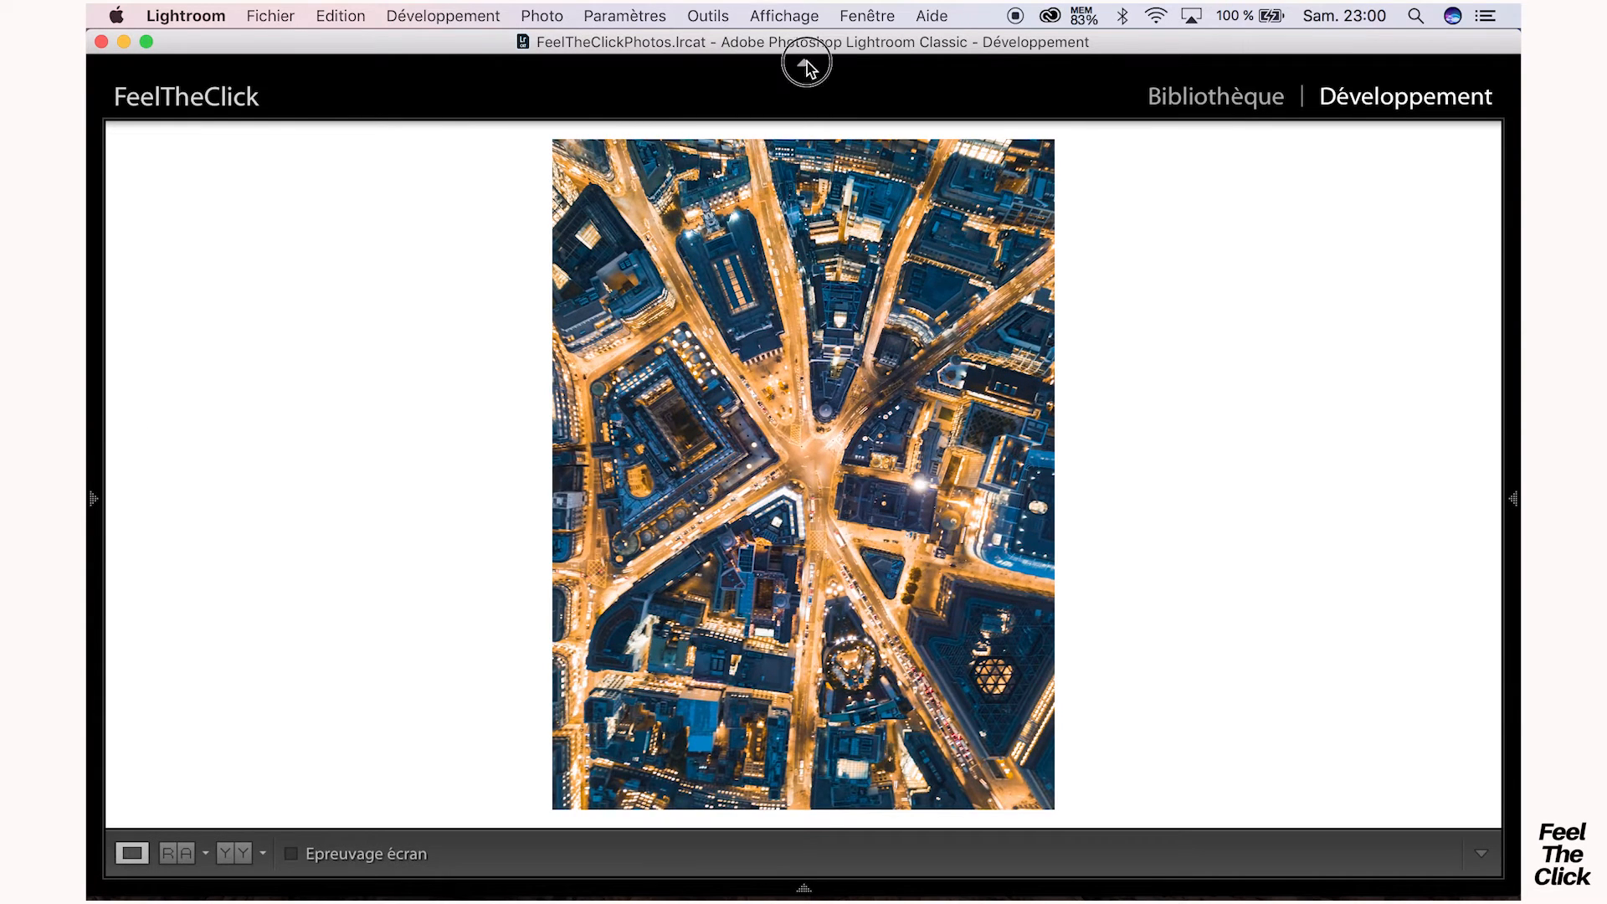
{"action": "left_click", "coordinate": [804, 62]}
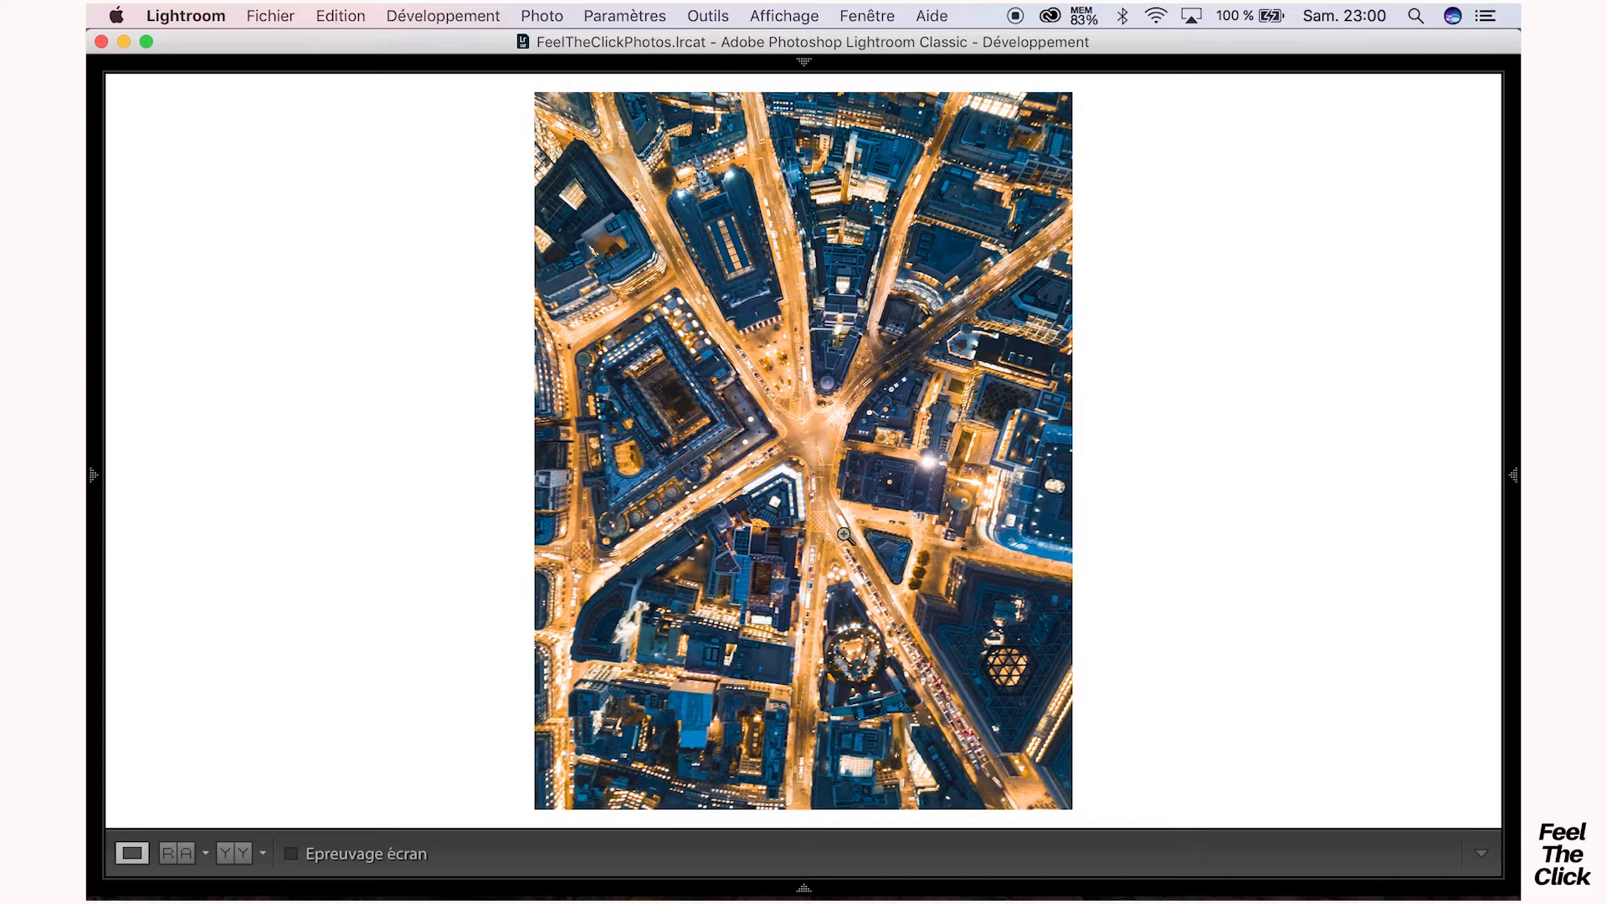
- Show the Navigation panel group and the develop adjustments panel group beside the photo again
{"action": "left_click", "coordinate": [97, 478]}
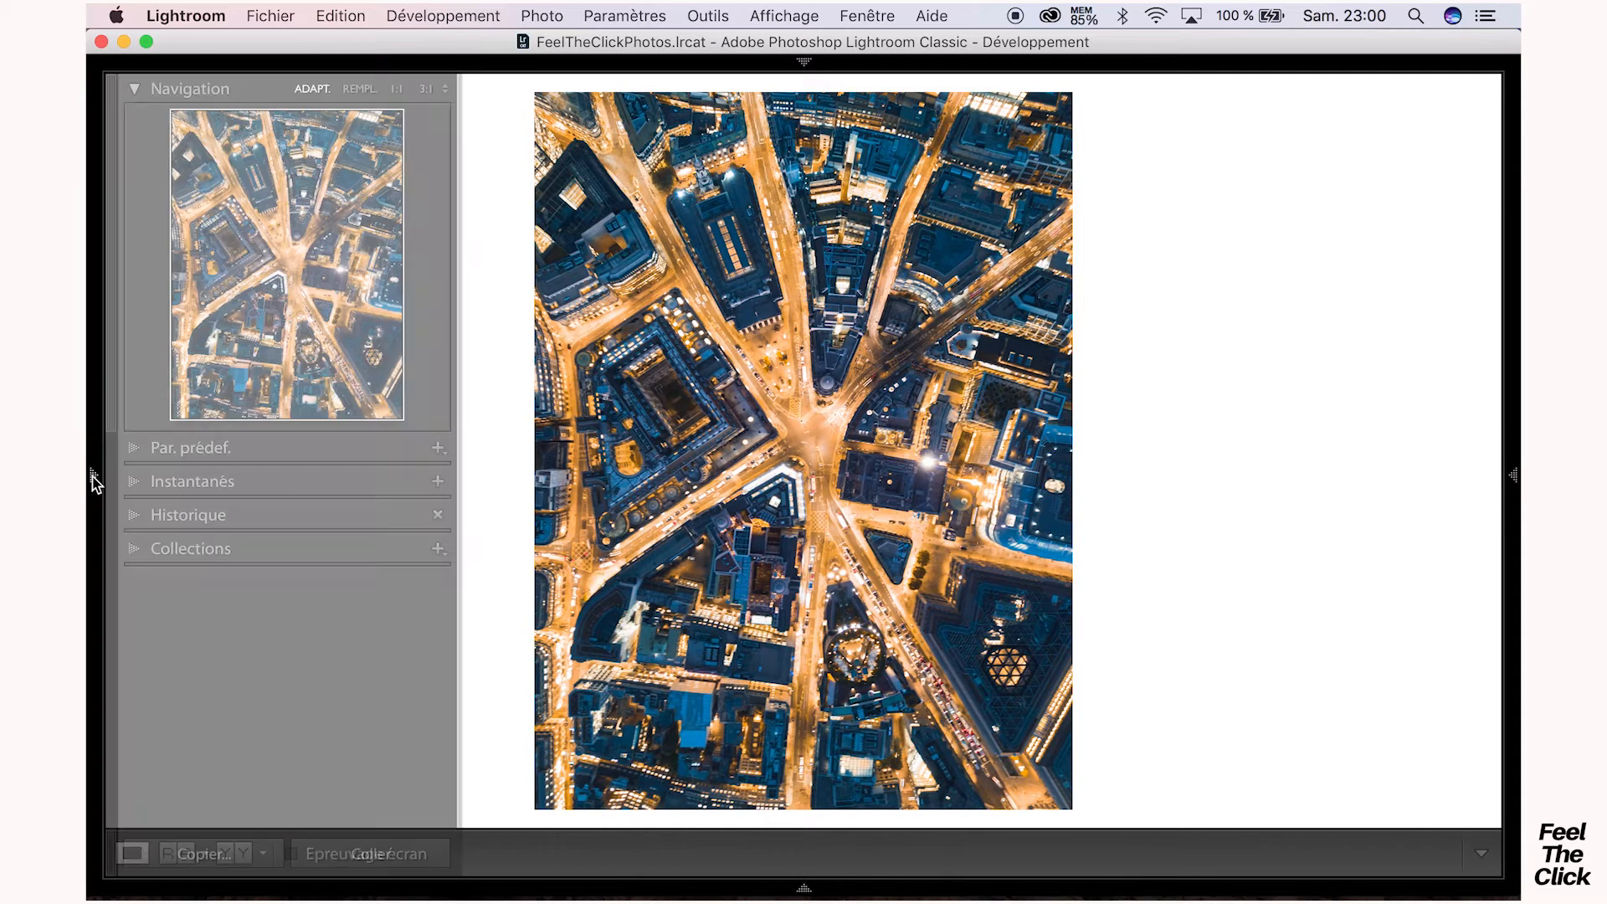
{"action": "mouse_move", "coordinate": [1517, 446]}
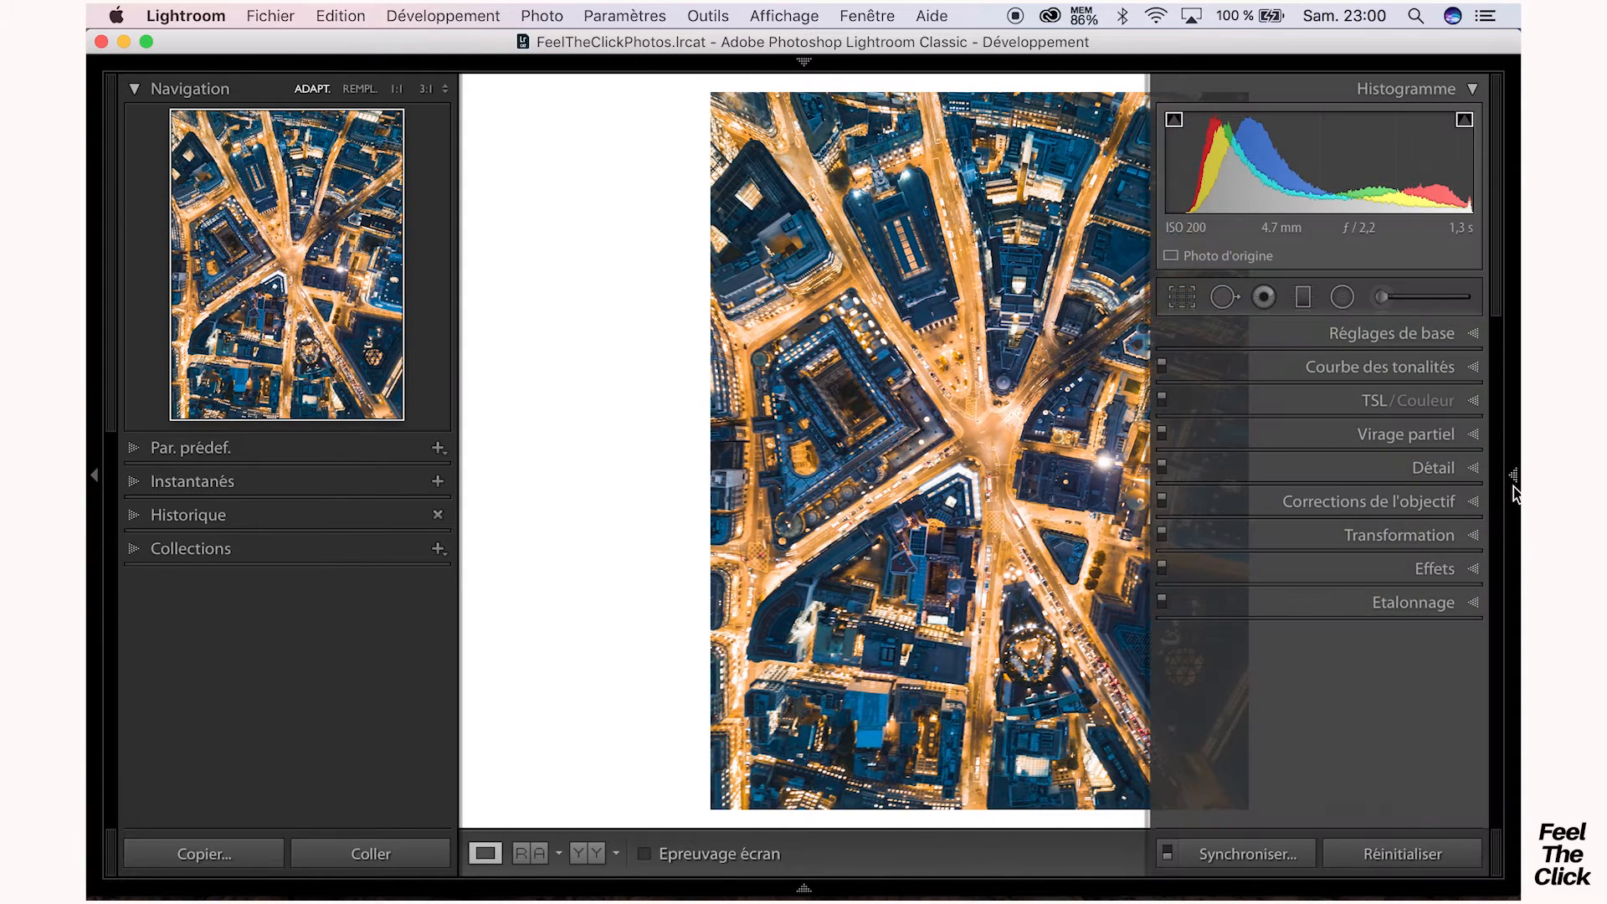
{"action": "left_click", "coordinate": [1513, 474]}
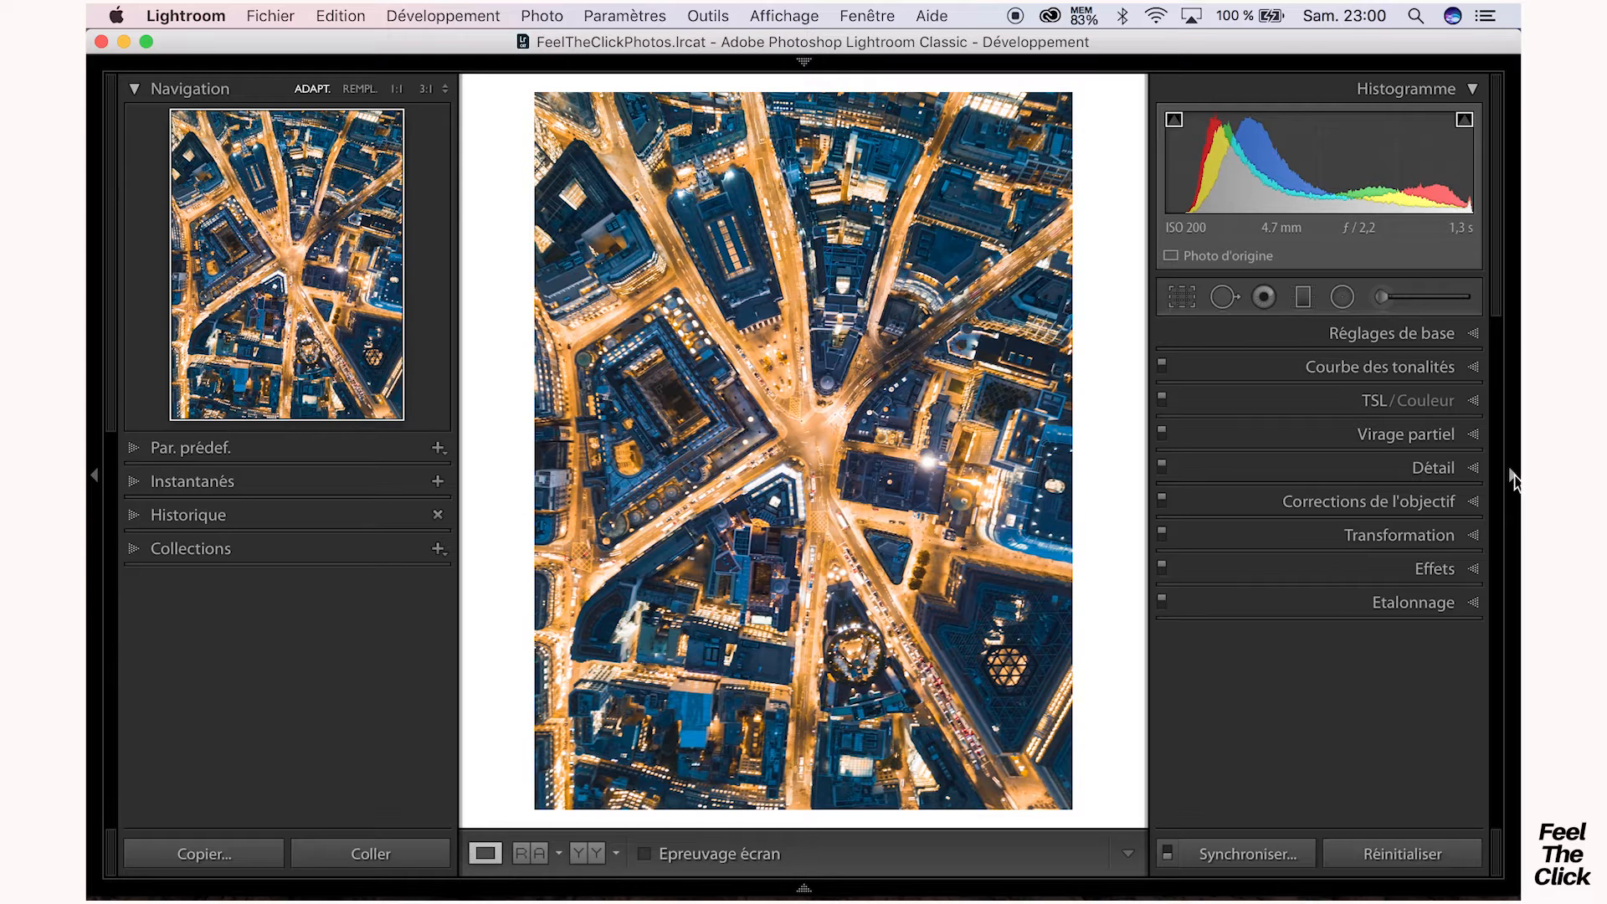
- Show the filmstrip and the module picker briefly and hide each of them again
{"action": "left_click", "coordinate": [803, 889]}
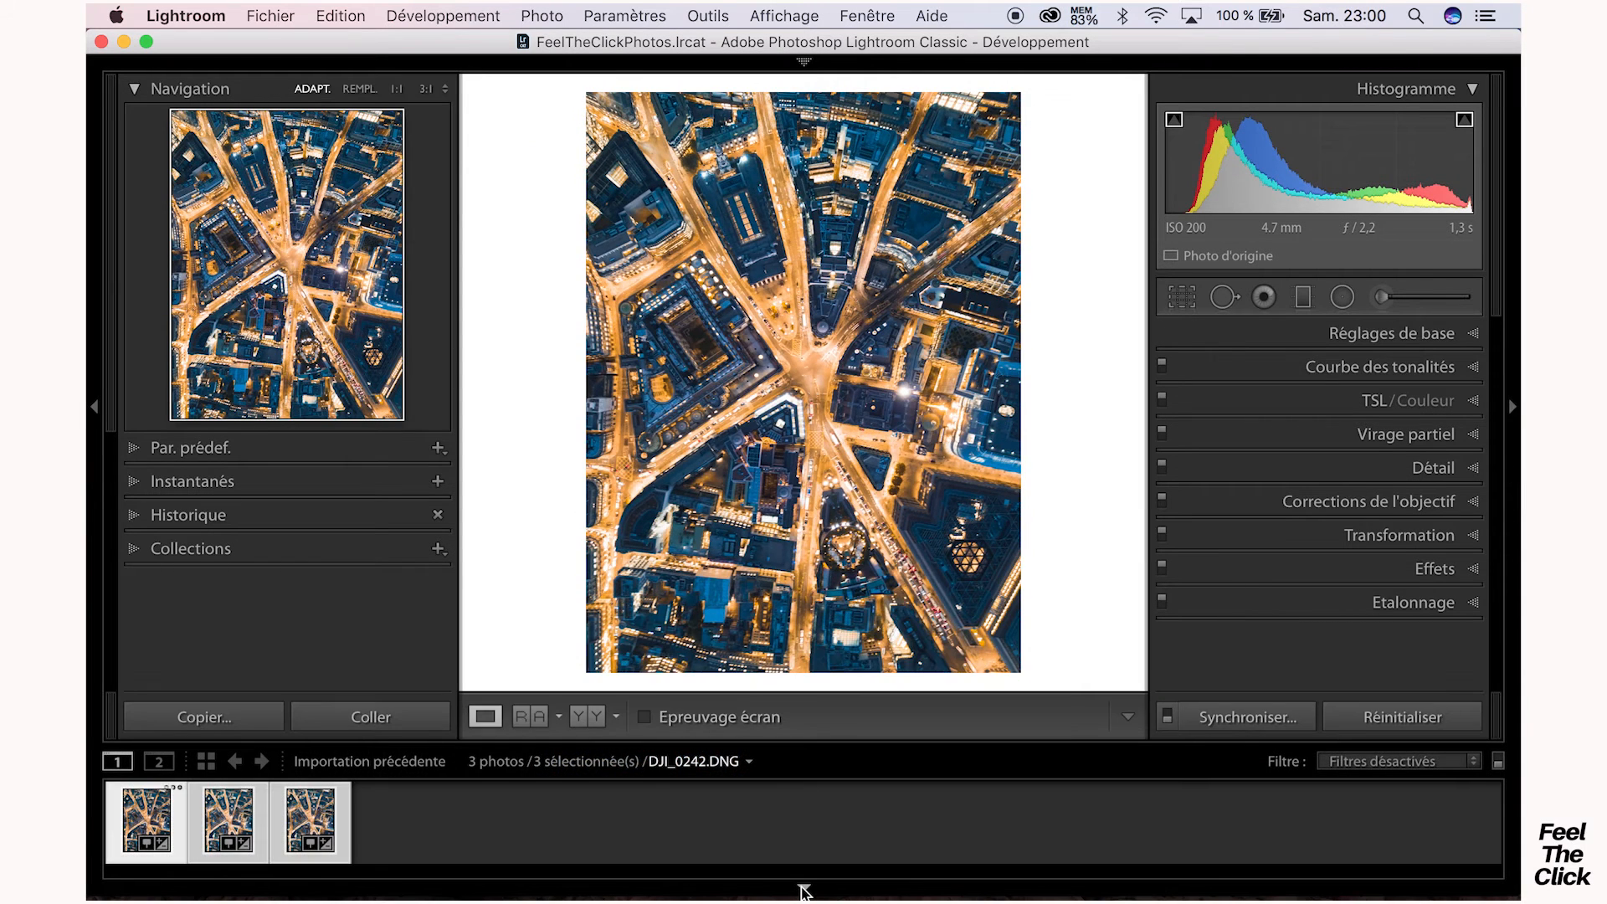
{"action": "left_click", "coordinate": [804, 889]}
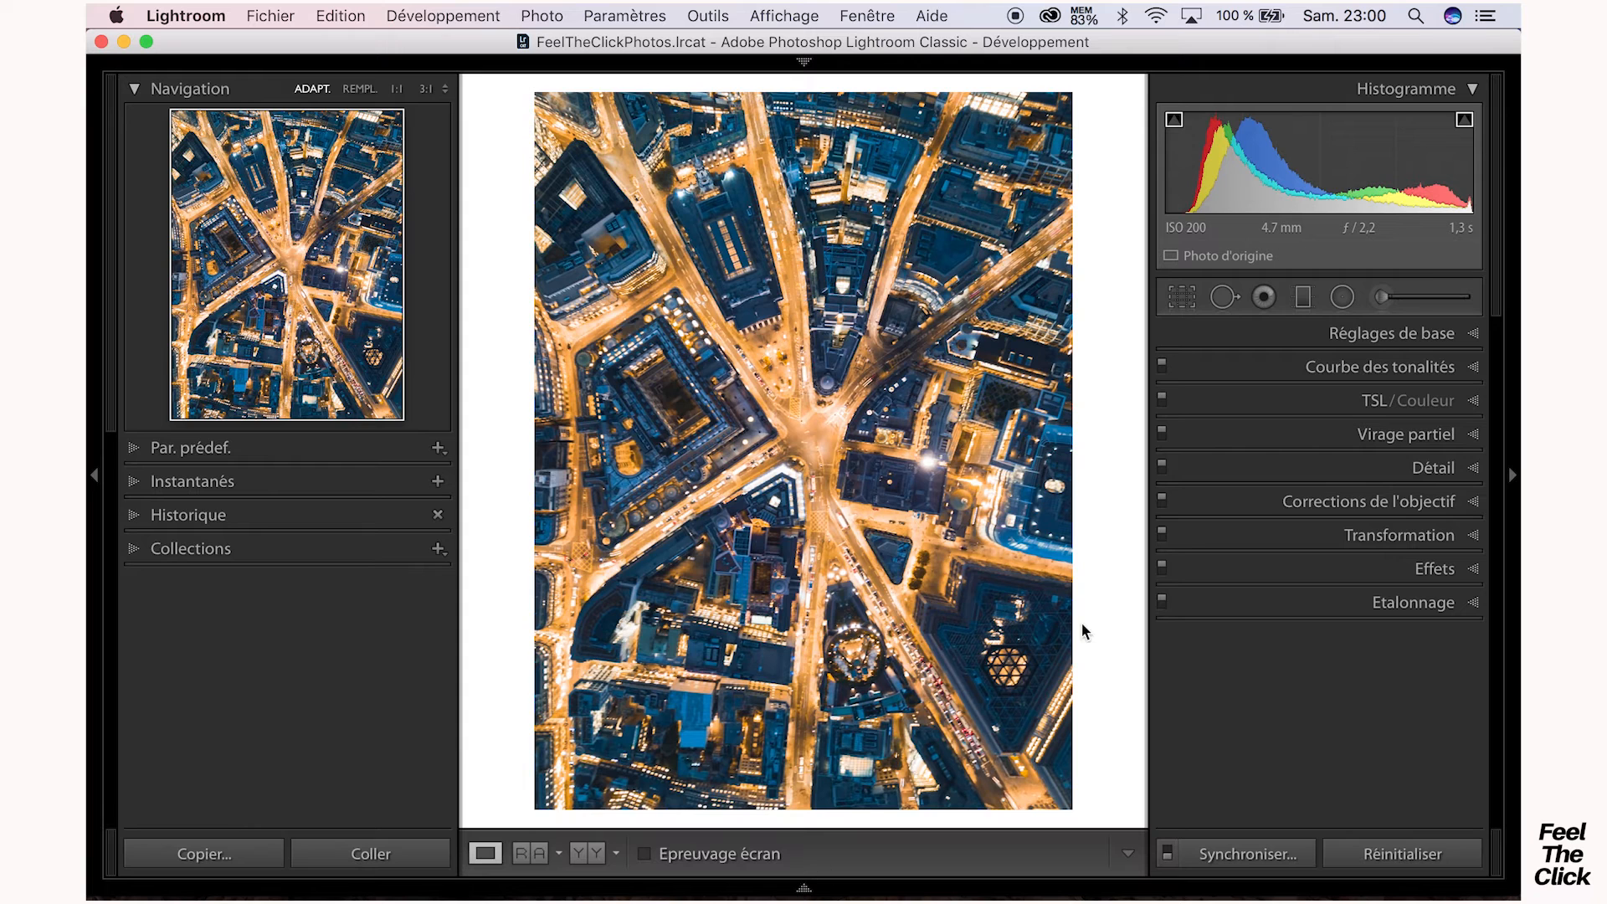
{"action": "left_click", "coordinate": [805, 62]}
{"action": "left_click", "coordinate": [804, 62]}
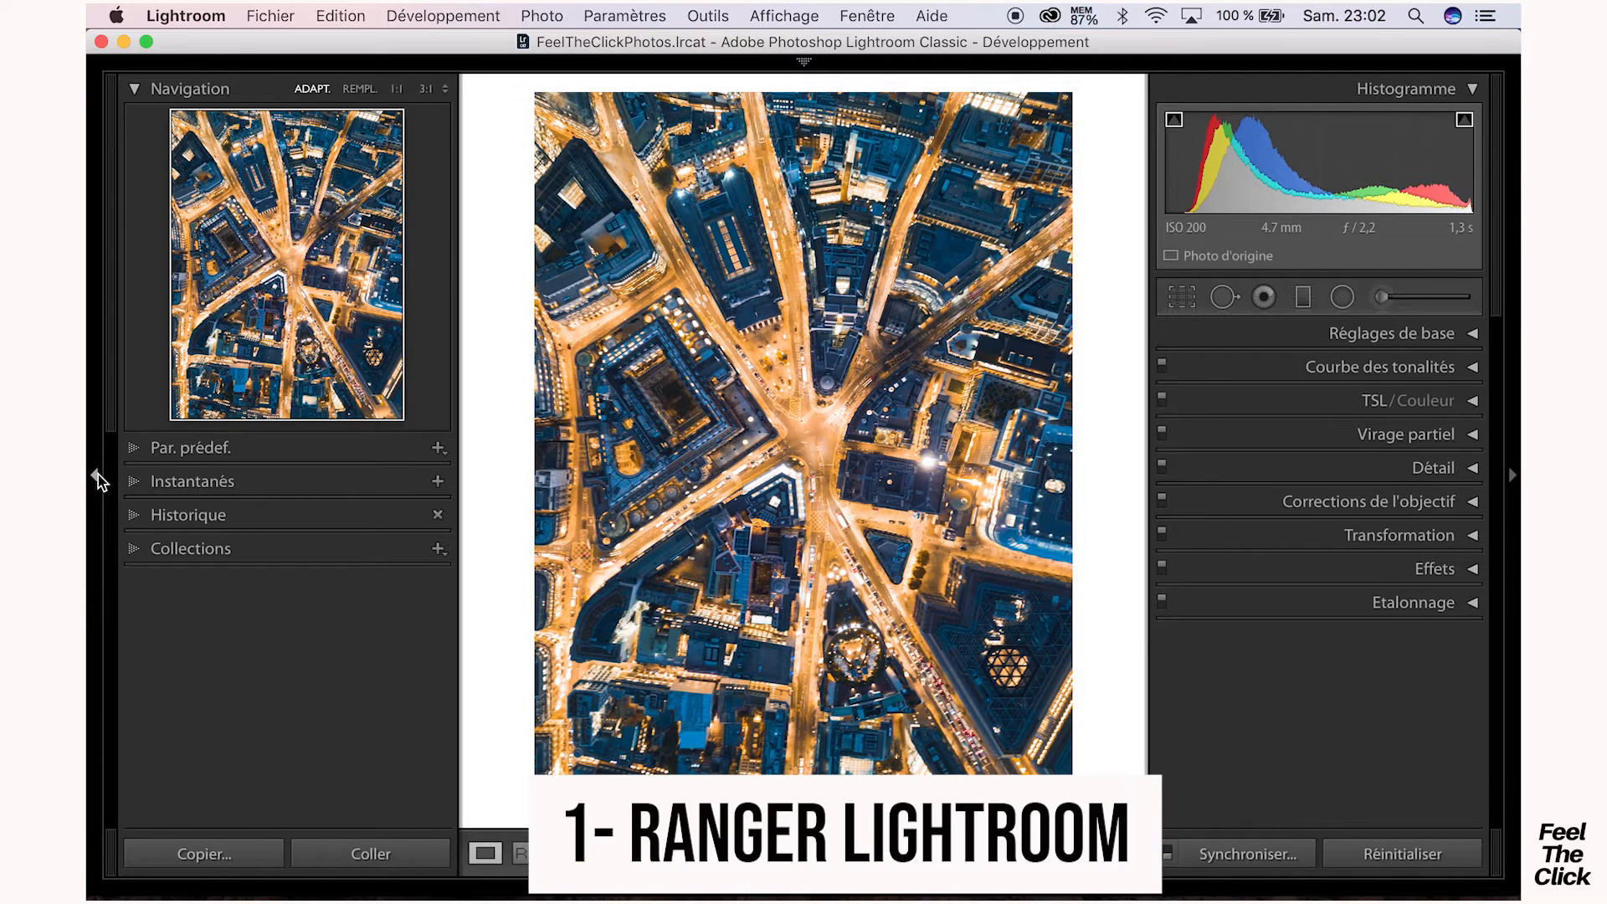
- Hide the Navigation panel group, and expand and collapse the Virage partiel section
{"action": "left_click", "coordinate": [96, 477]}
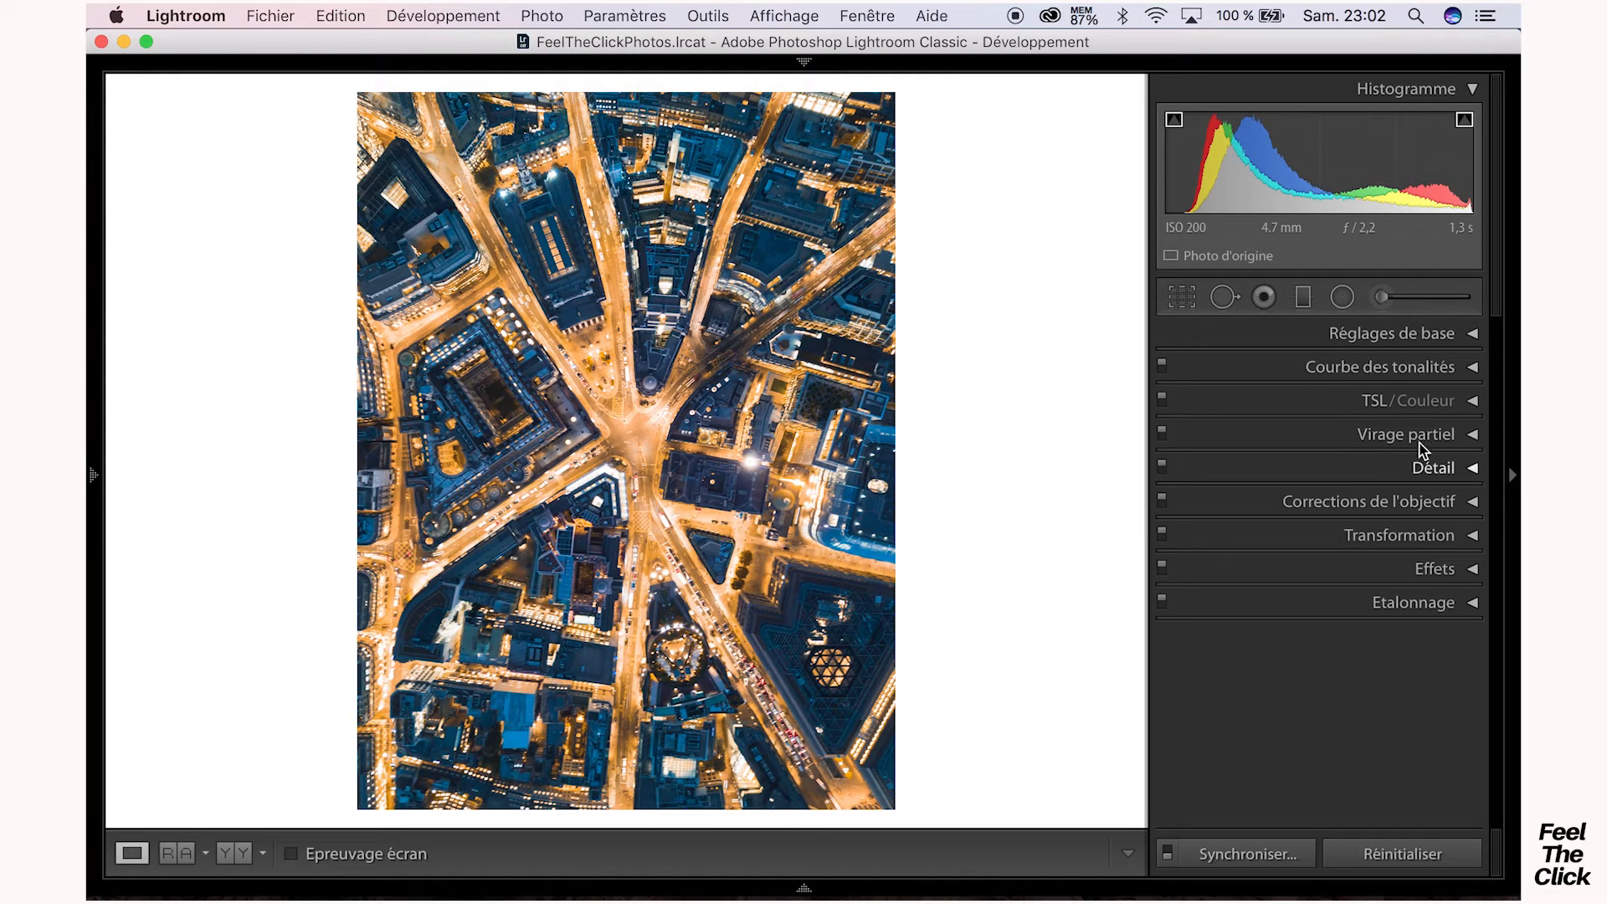
{"action": "left_click", "coordinate": [1470, 436]}
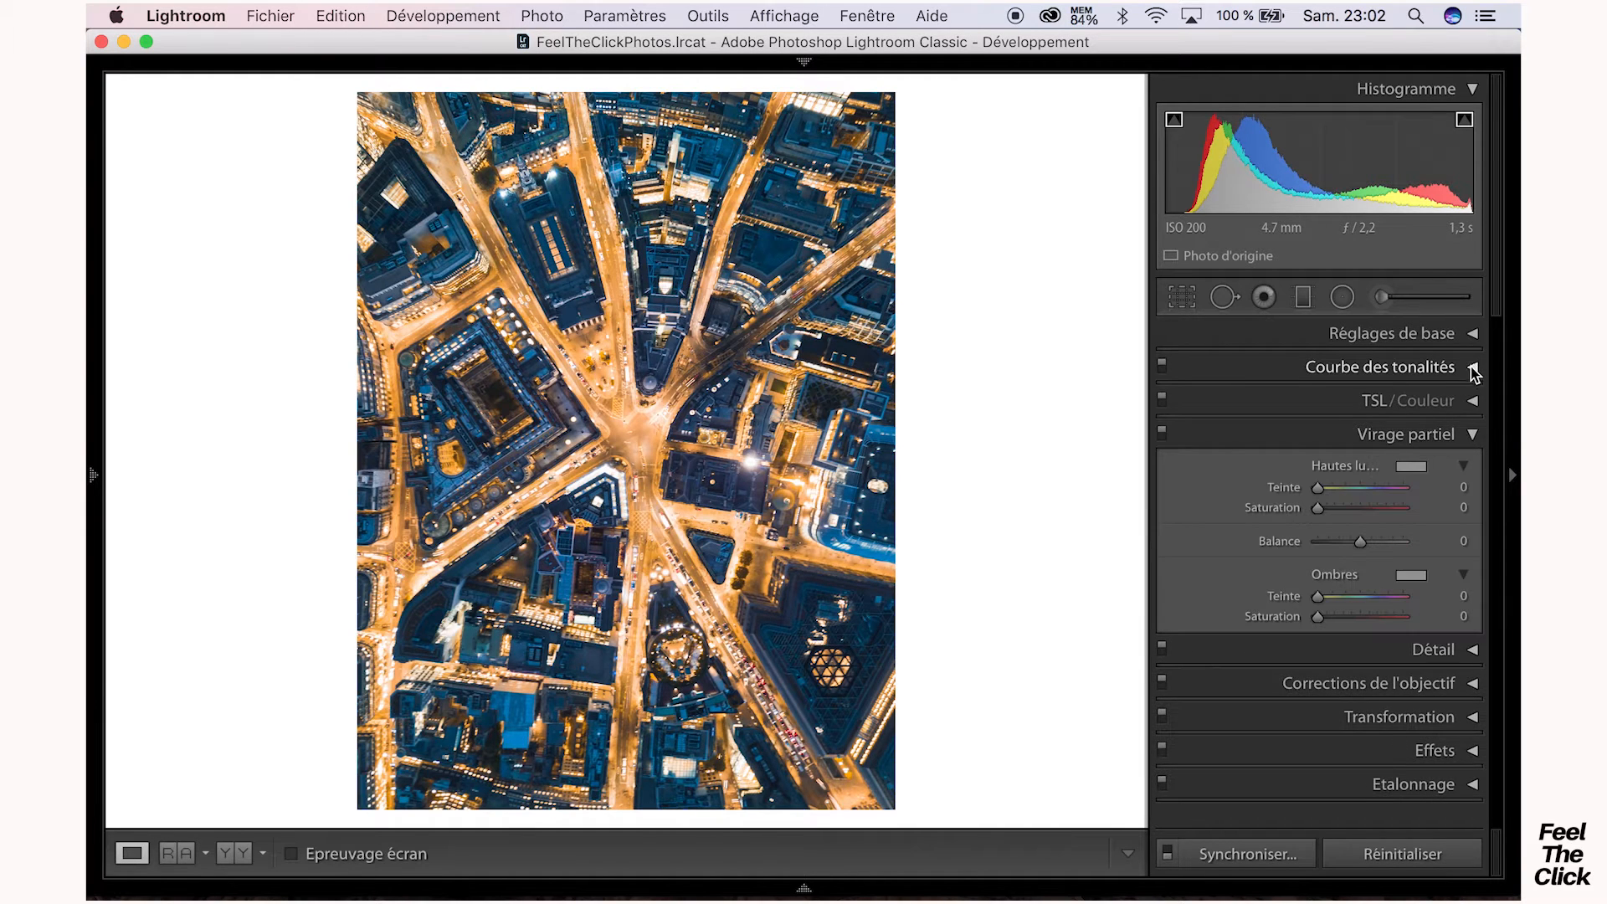
{"action": "left_click", "coordinate": [1469, 437]}
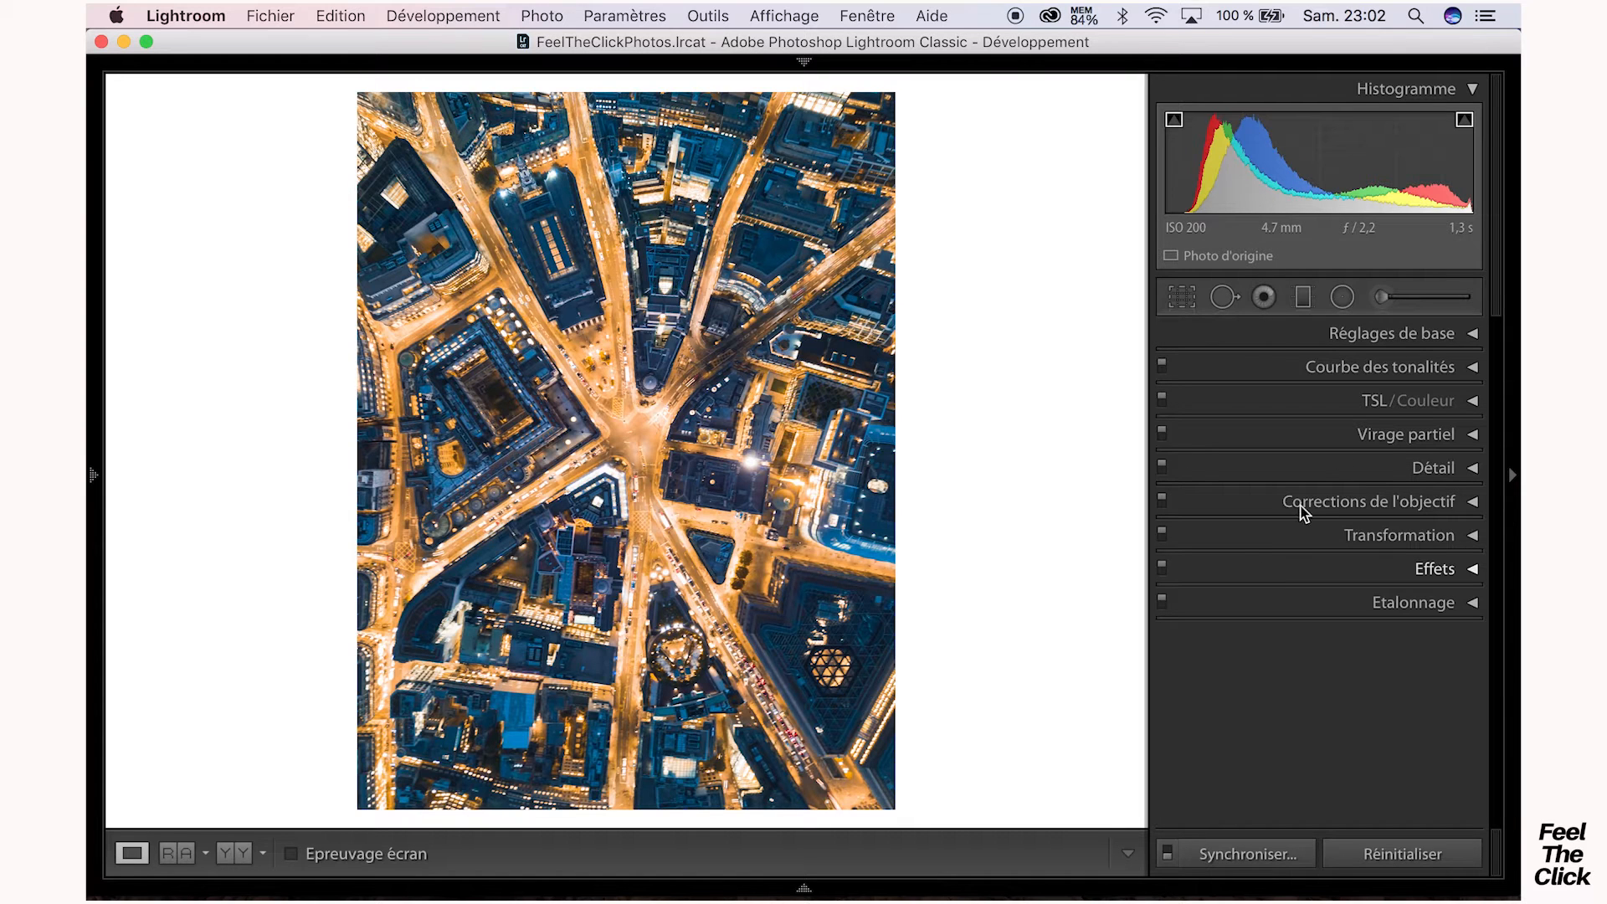
- Turn on Mode Solo for the develop sections and expand Réglages de base
{"action": "right_click", "coordinate": [1272, 335]}
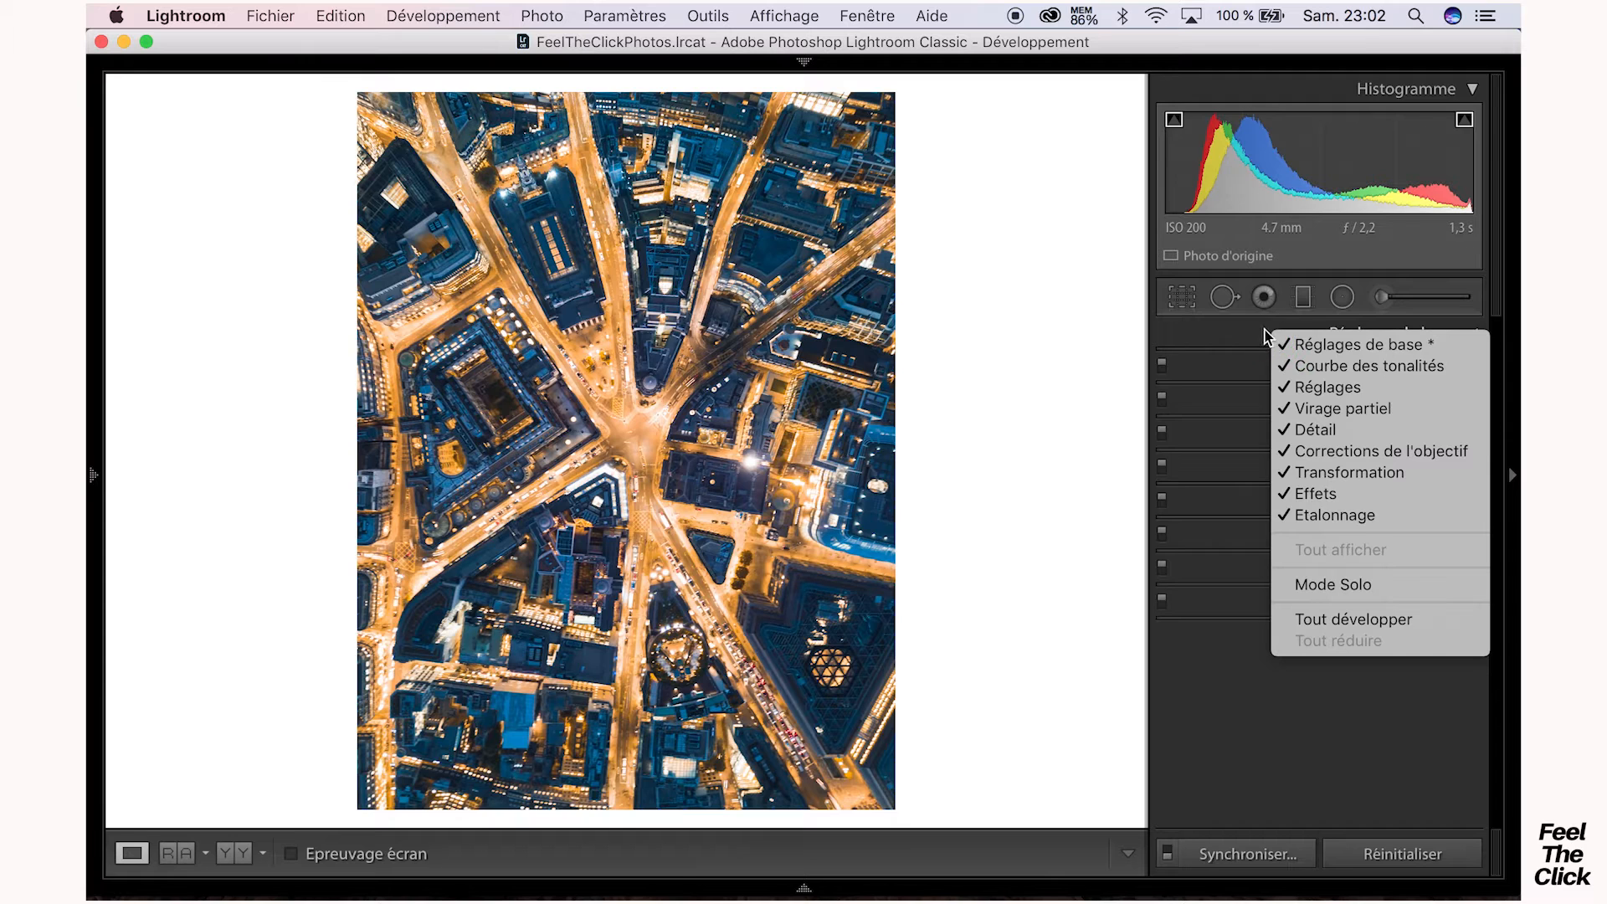
{"action": "left_click", "coordinate": [1327, 584]}
{"action": "left_click", "coordinate": [1369, 338]}
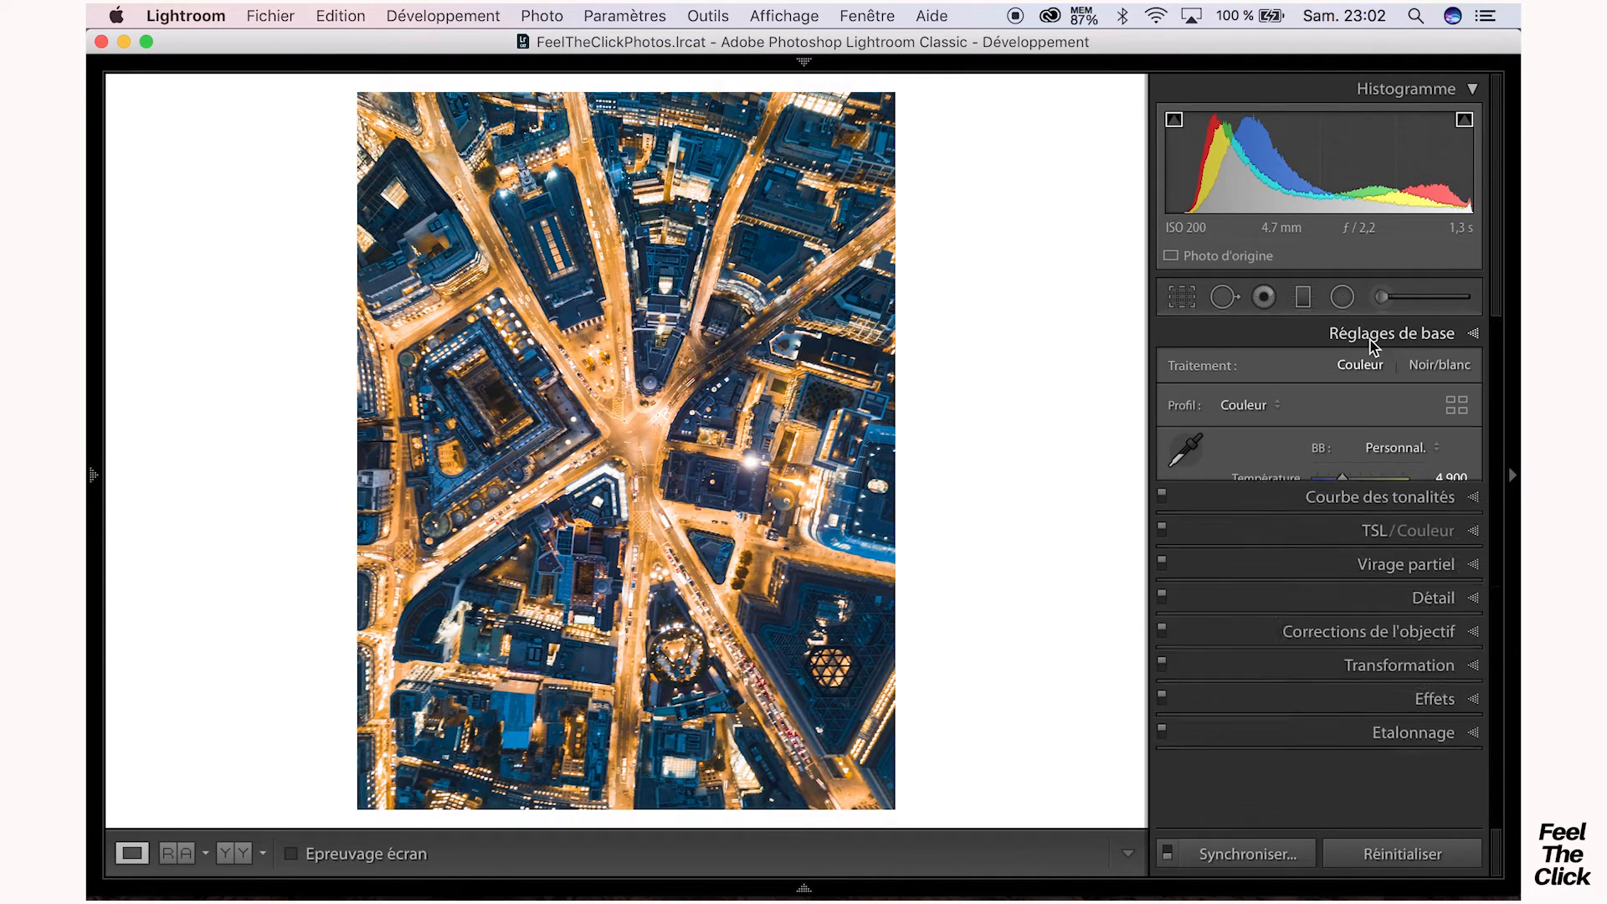
{"action": "left_click", "coordinate": [1369, 340]}
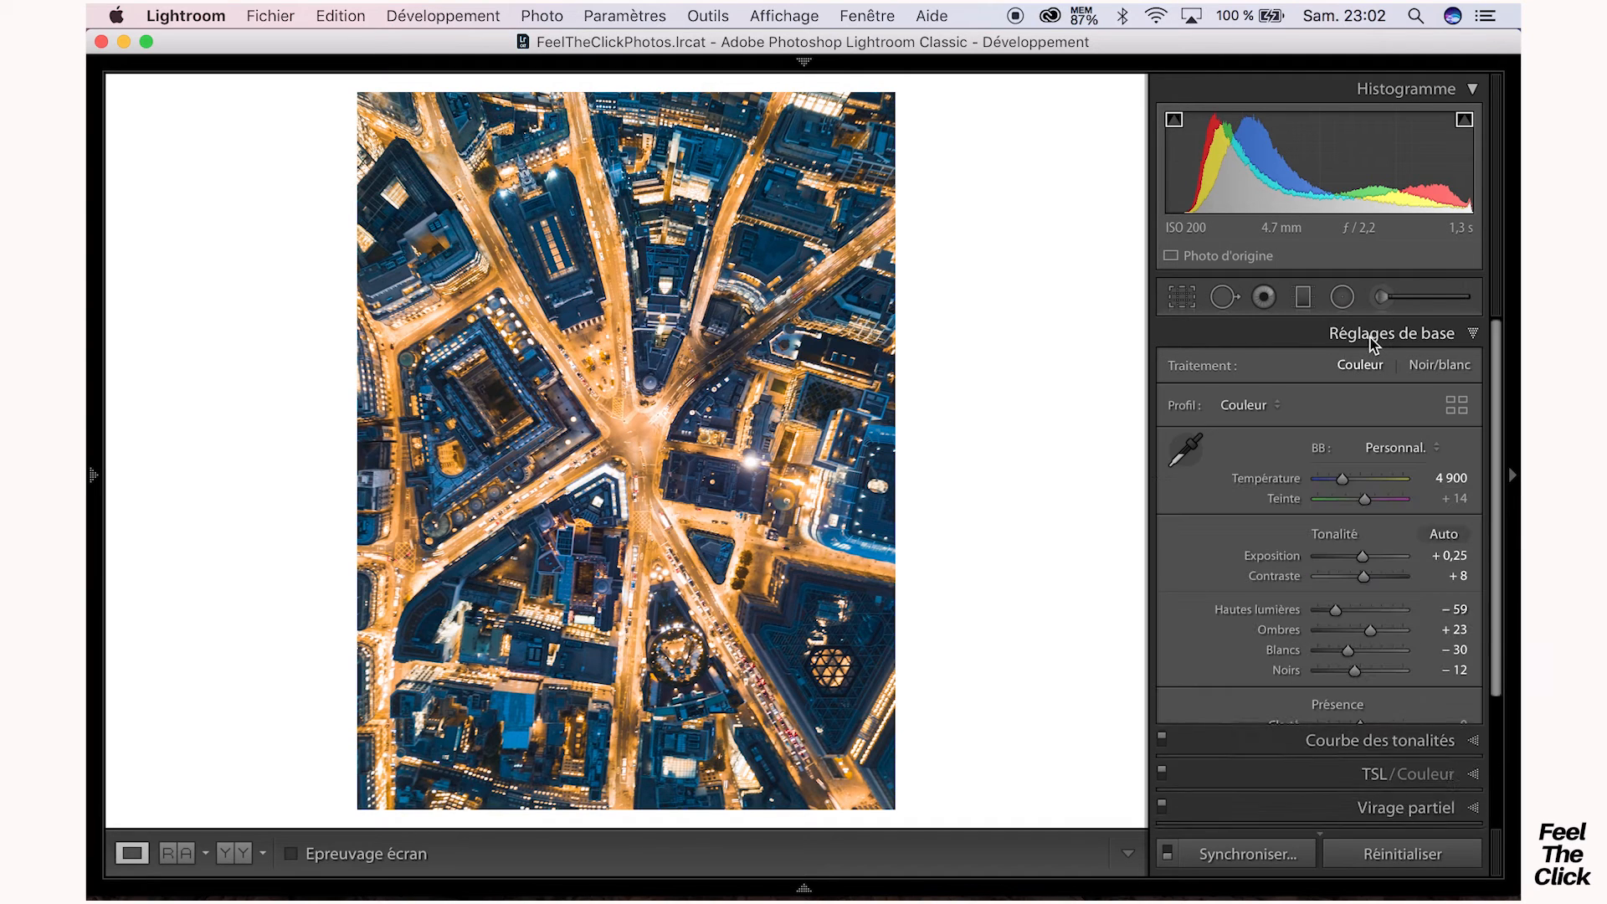
- Turn off Mode Solo and expand the Courbe des tonalités and TSL/Couleur sections below Réglages de base
{"action": "right_click", "coordinate": [1282, 338]}
{"action": "left_click", "coordinate": [1319, 589]}
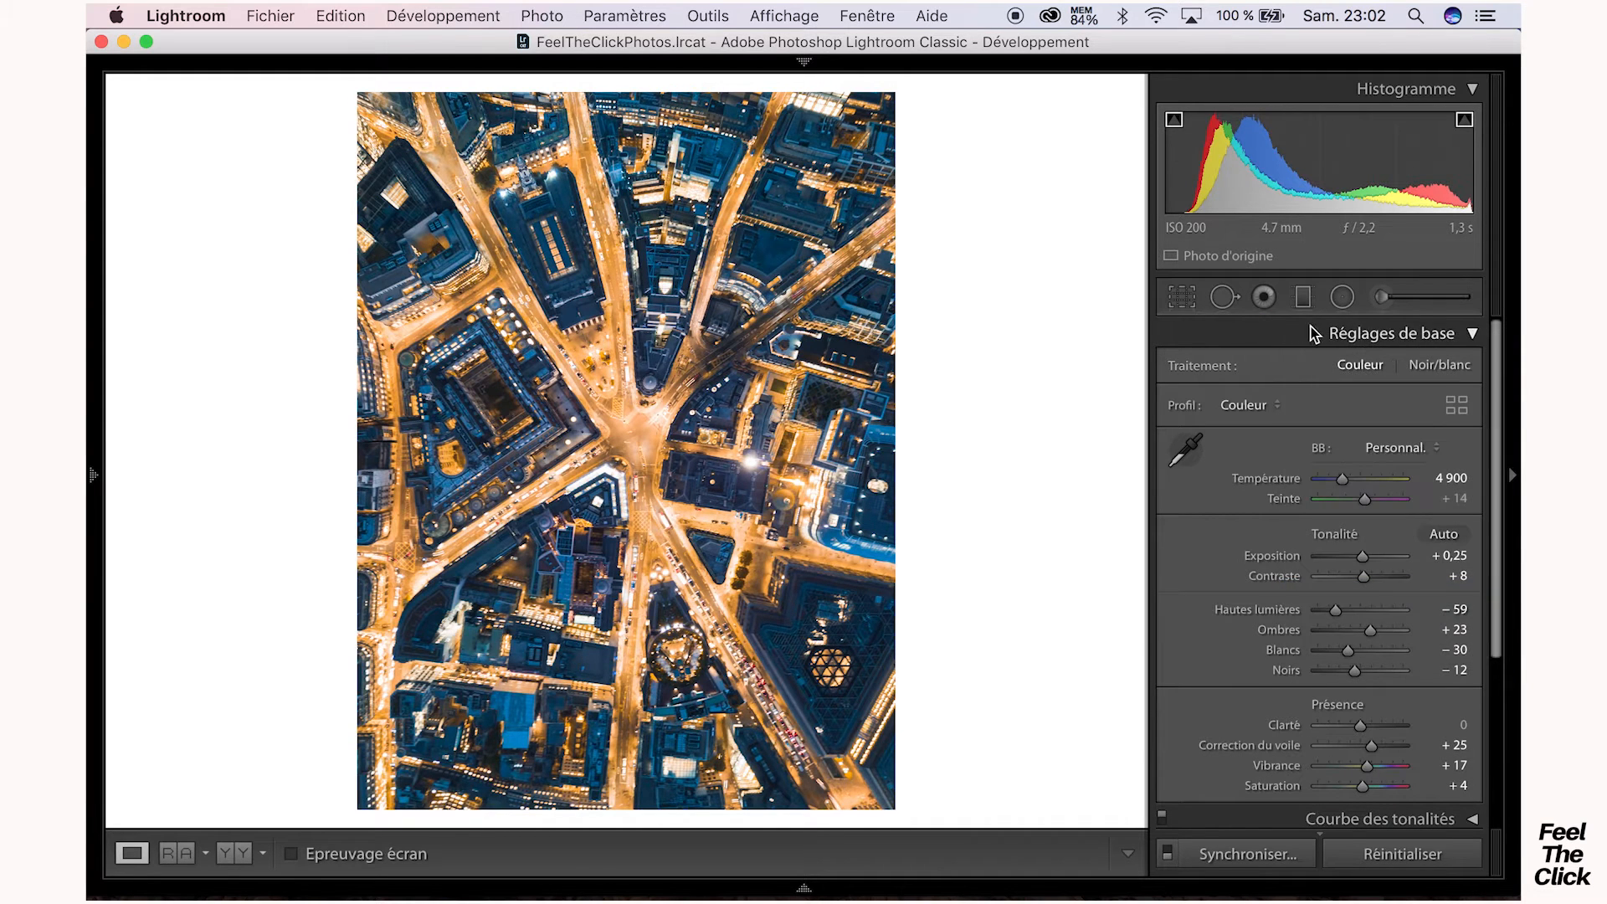
{"action": "scroll", "coordinate": [1255, 611], "scroll_direction": "down", "scroll_amount": 3}
{"action": "left_click", "coordinate": [1265, 595]}
{"action": "scroll", "coordinate": [1325, 682], "scroll_direction": "down", "scroll_amount": 5}
{"action": "left_click", "coordinate": [1328, 611]}
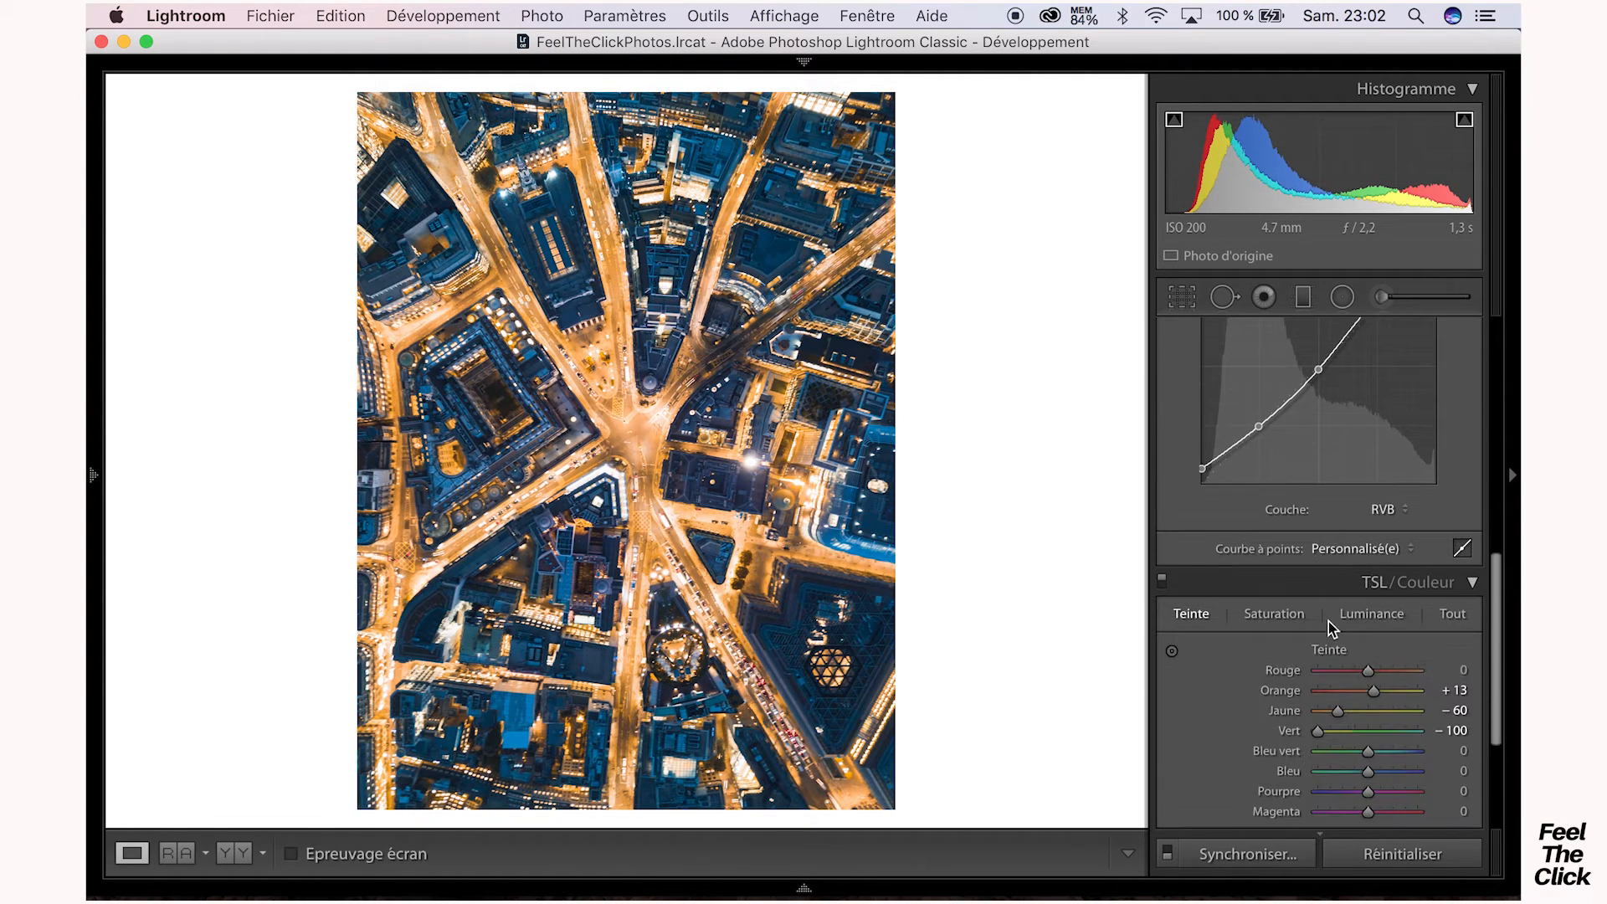
- Expand the Virage partiel, Détail and Transformation sections alongside the sections already open
{"action": "scroll", "coordinate": [1339, 695], "scroll_direction": "down", "scroll_amount": 4}
{"action": "left_click", "coordinate": [1344, 638]}
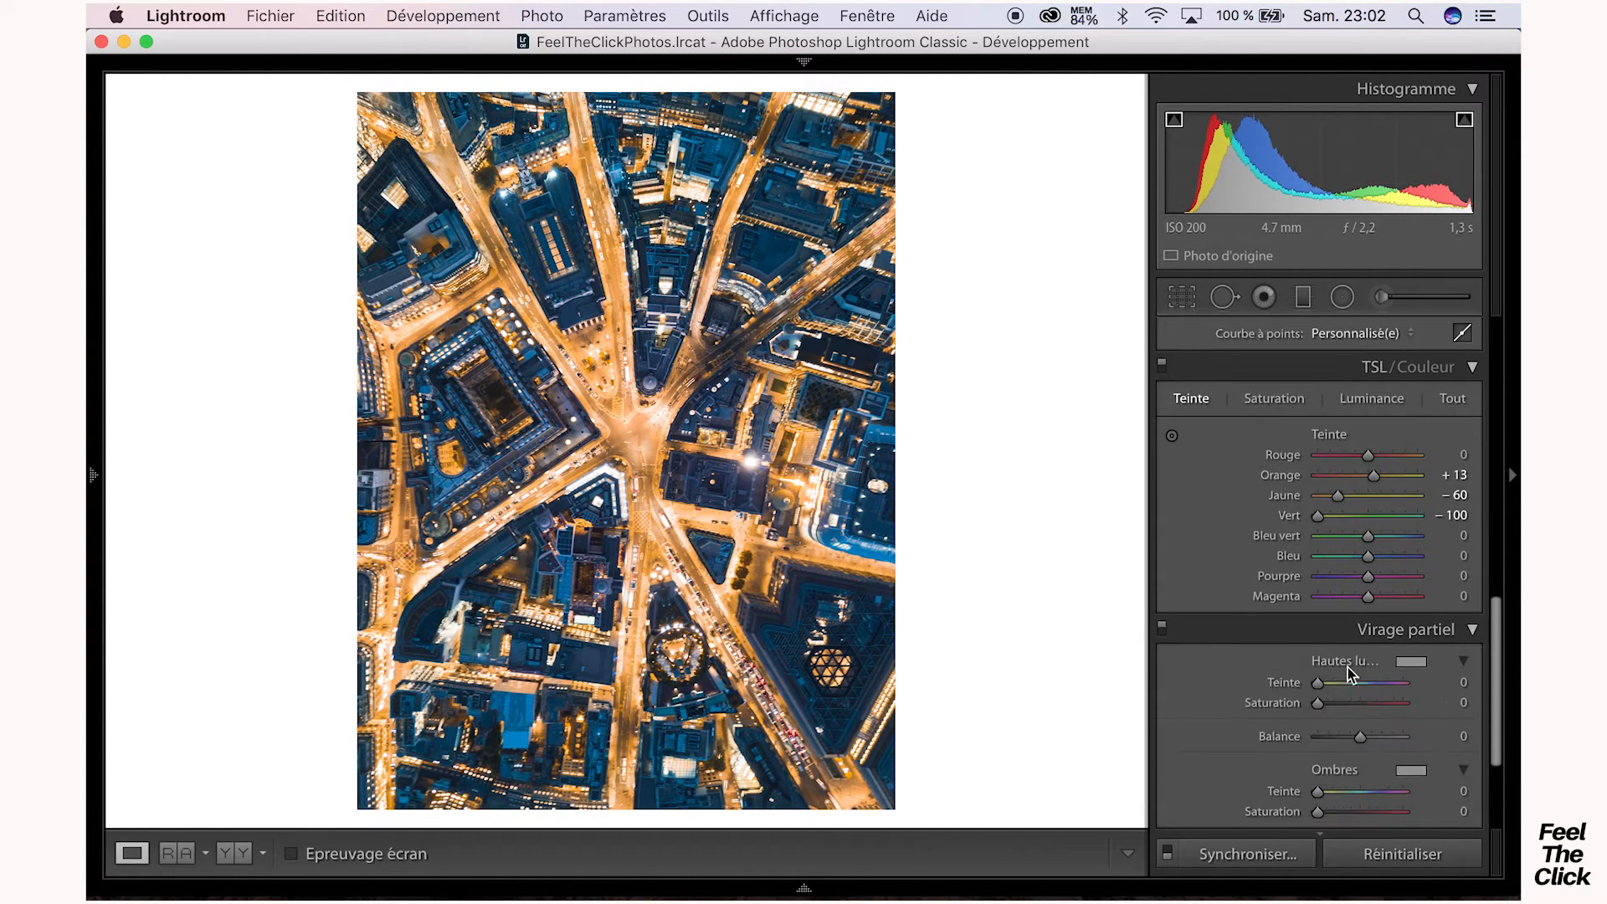
{"action": "scroll", "coordinate": [1364, 772], "scroll_direction": "down", "scroll_amount": 3}
{"action": "left_click", "coordinate": [1354, 670]}
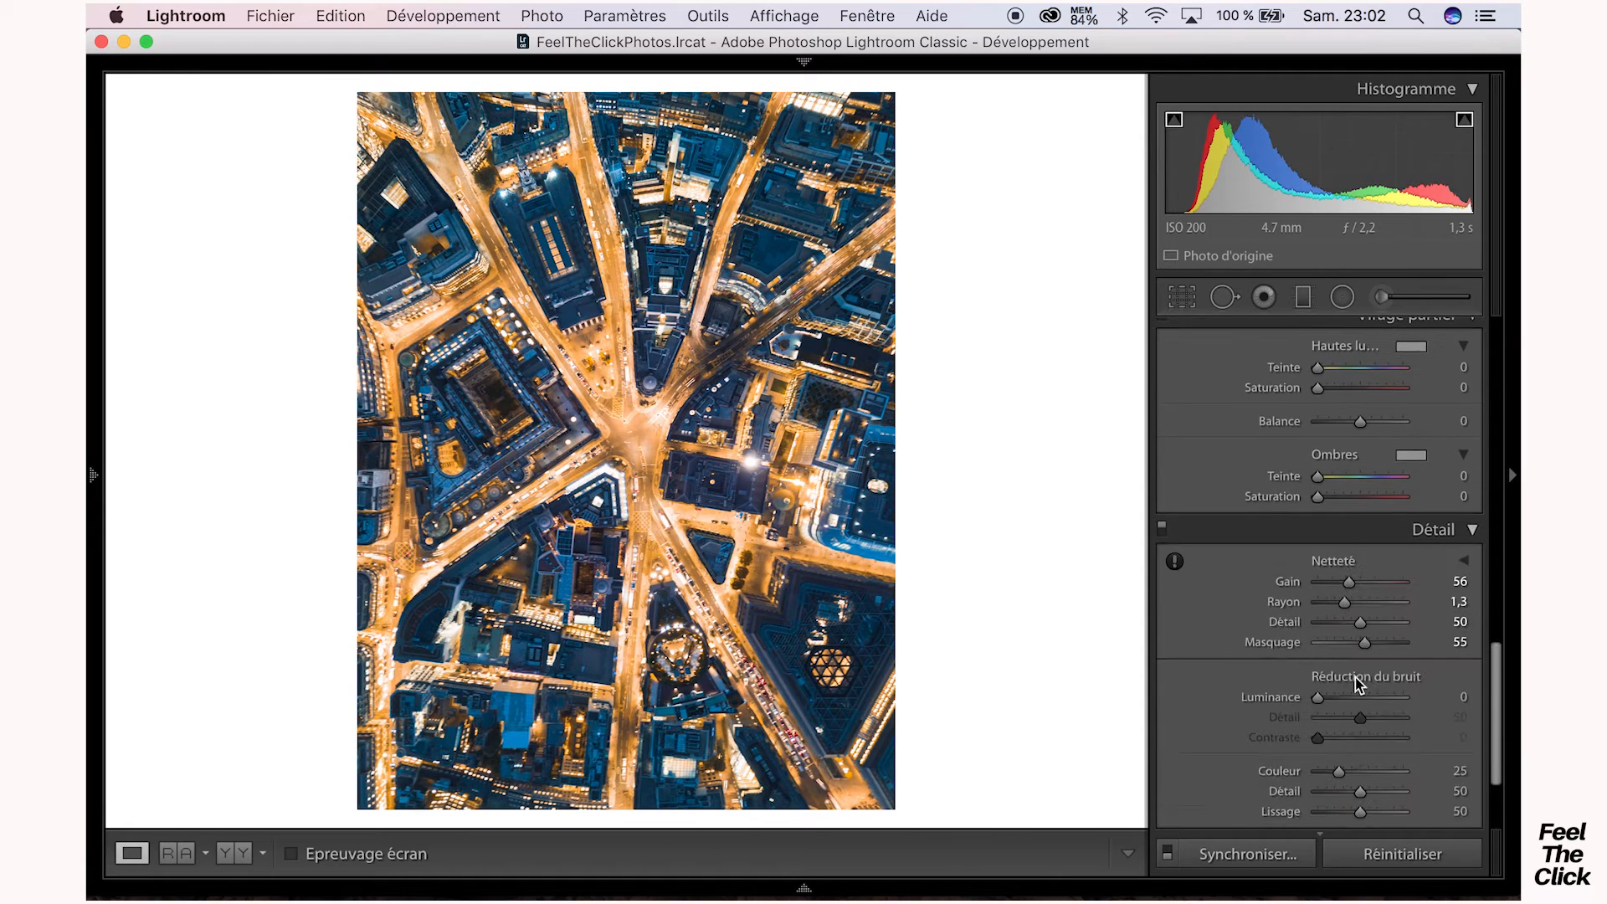
{"action": "scroll", "coordinate": [1354, 750], "scroll_direction": "down", "scroll_amount": 2}
{"action": "scroll", "coordinate": [1355, 750], "scroll_direction": "up", "scroll_amount": 10}
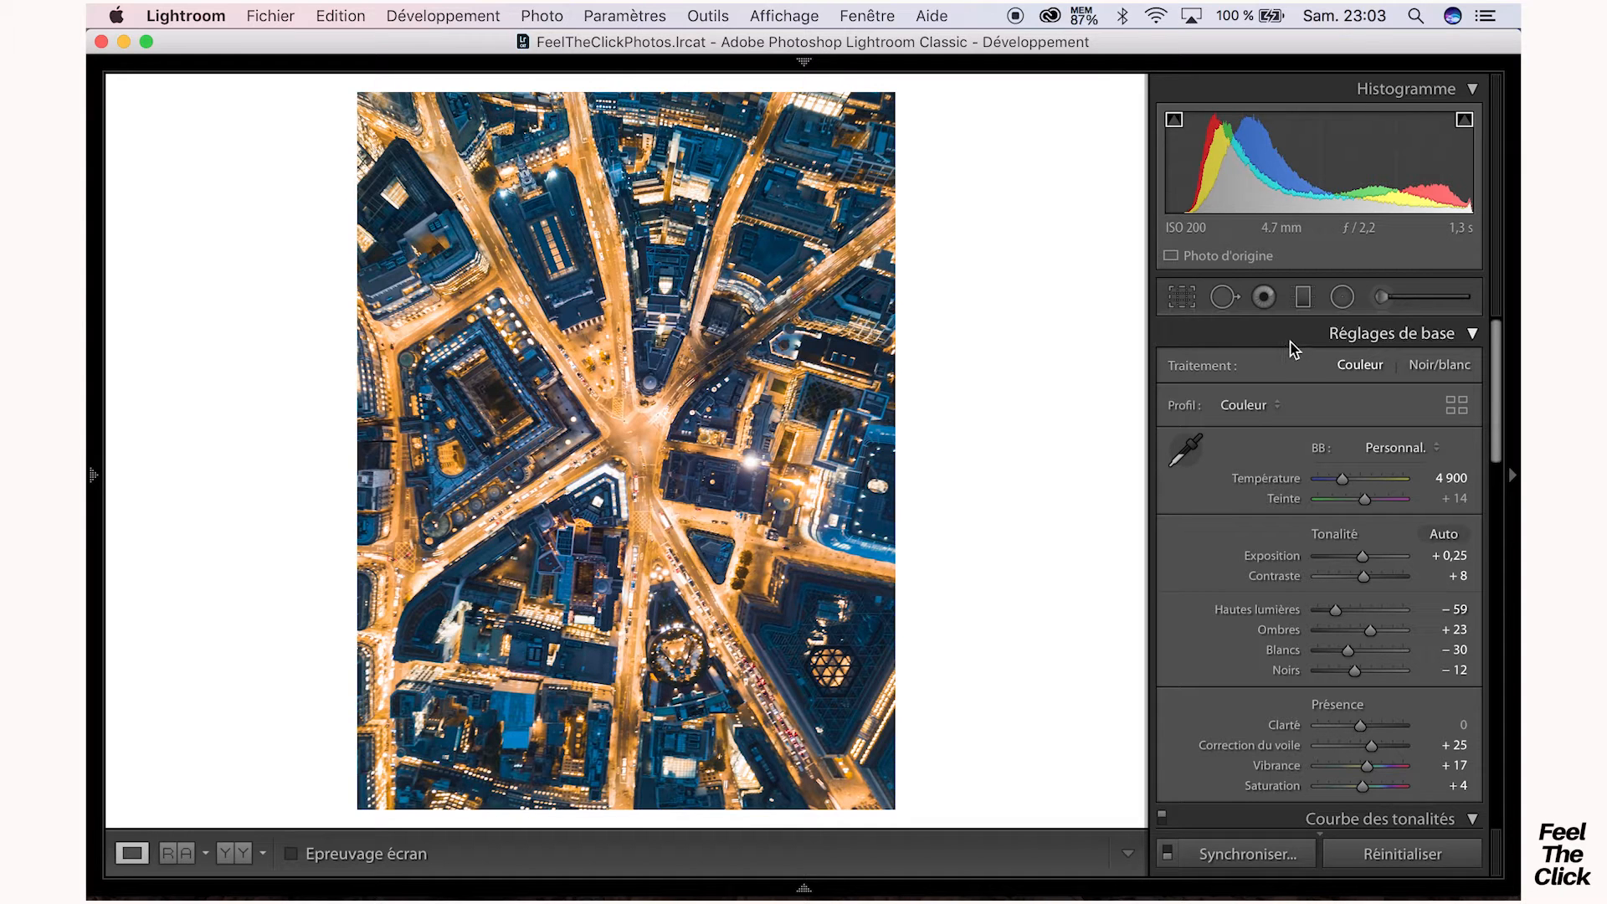
{"action": "scroll", "coordinate": [1292, 339], "scroll_direction": "down", "scroll_amount": 10}
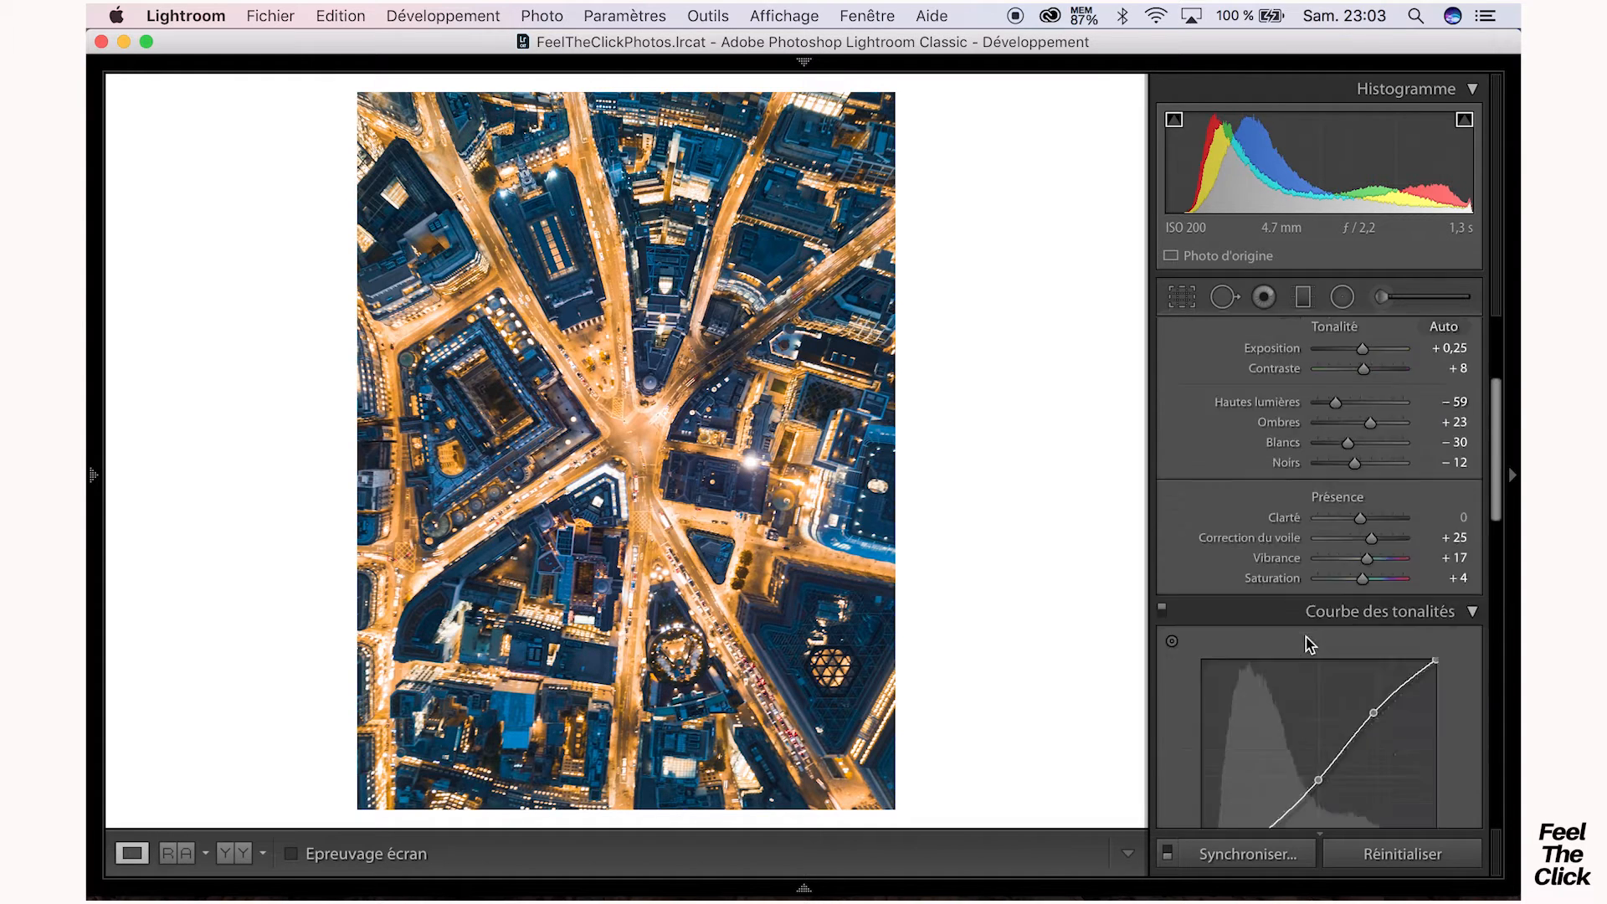
{"action": "left_click", "coordinate": [1404, 736]}
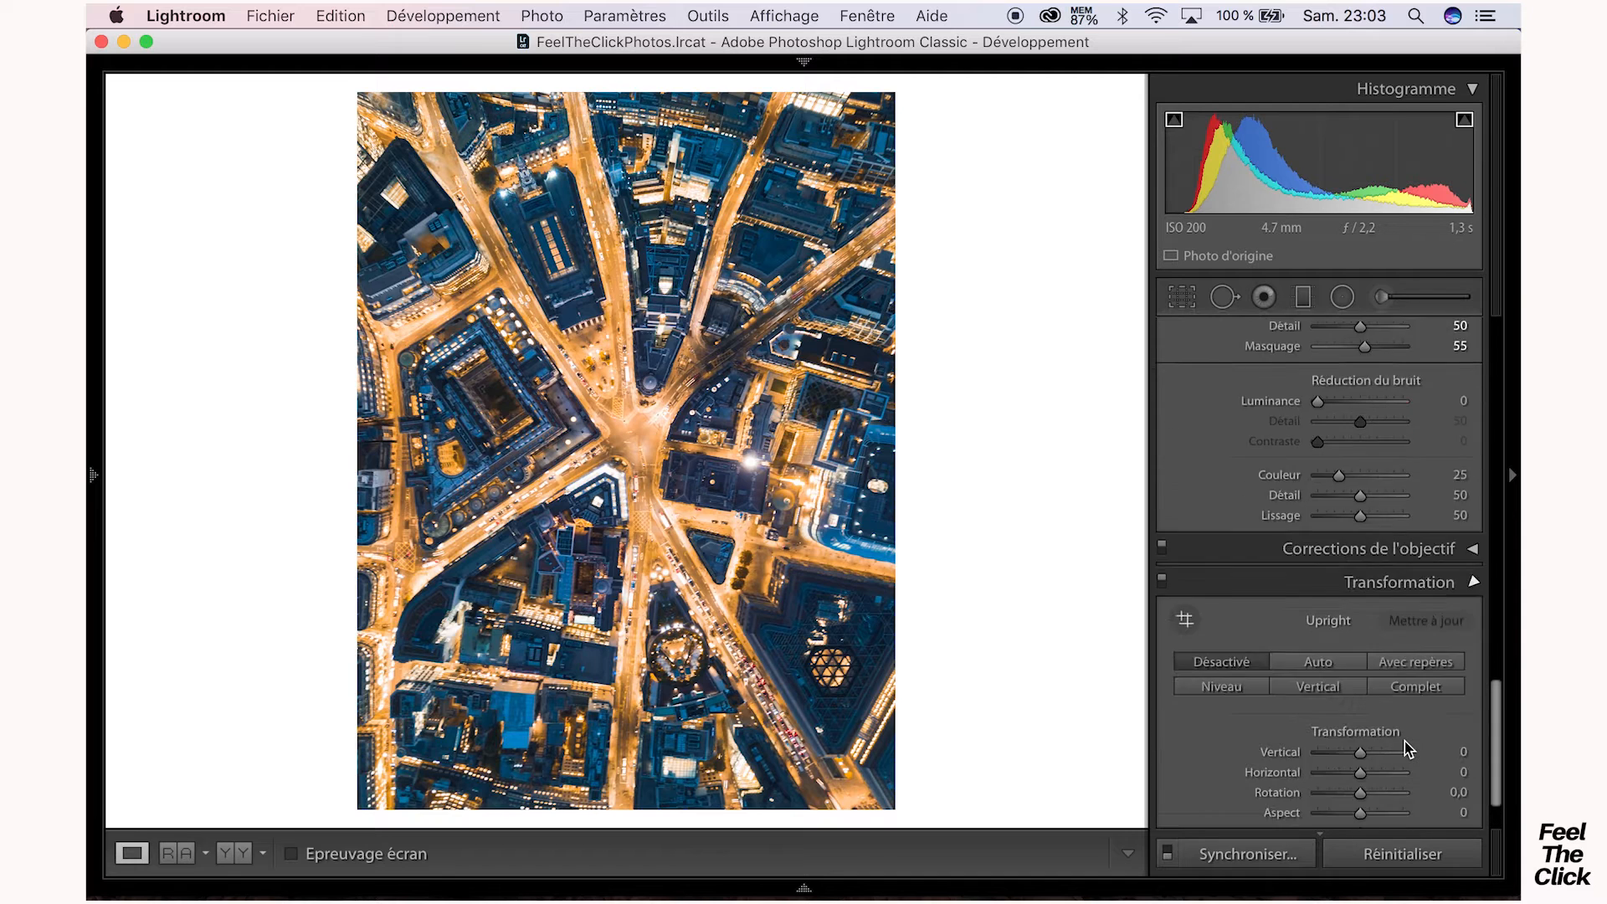
- Turn Mode Solo back on and expand the Détail and Courbe des tonalités sections in turn
{"action": "right_click", "coordinate": [1244, 380]}
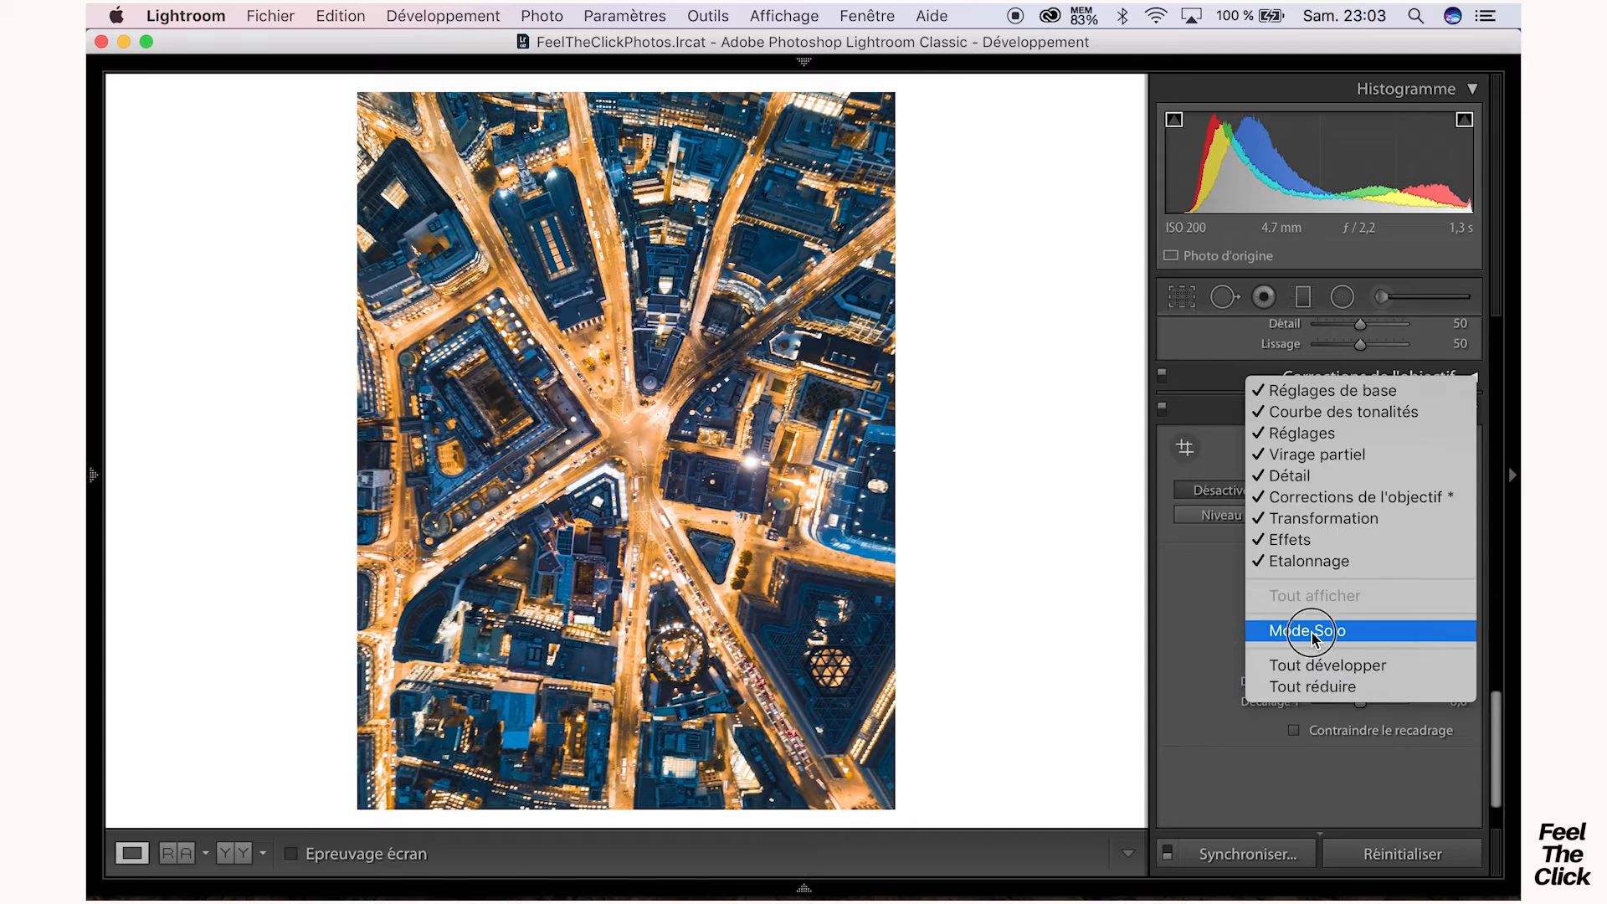
{"action": "left_click", "coordinate": [1311, 632]}
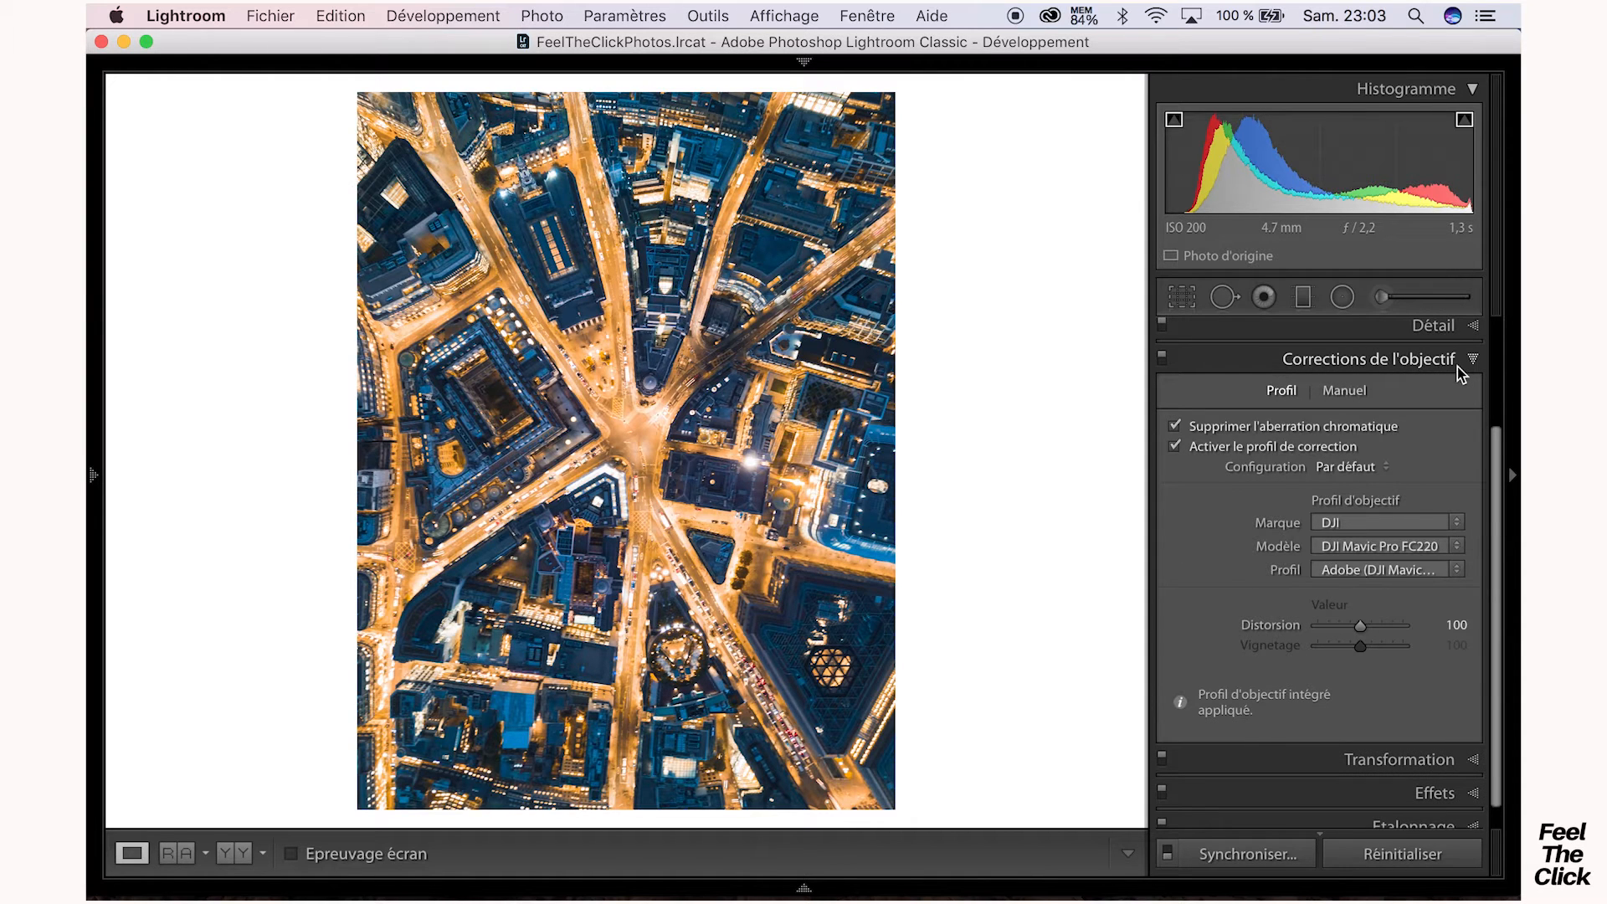
{"action": "left_click", "coordinate": [1386, 328]}
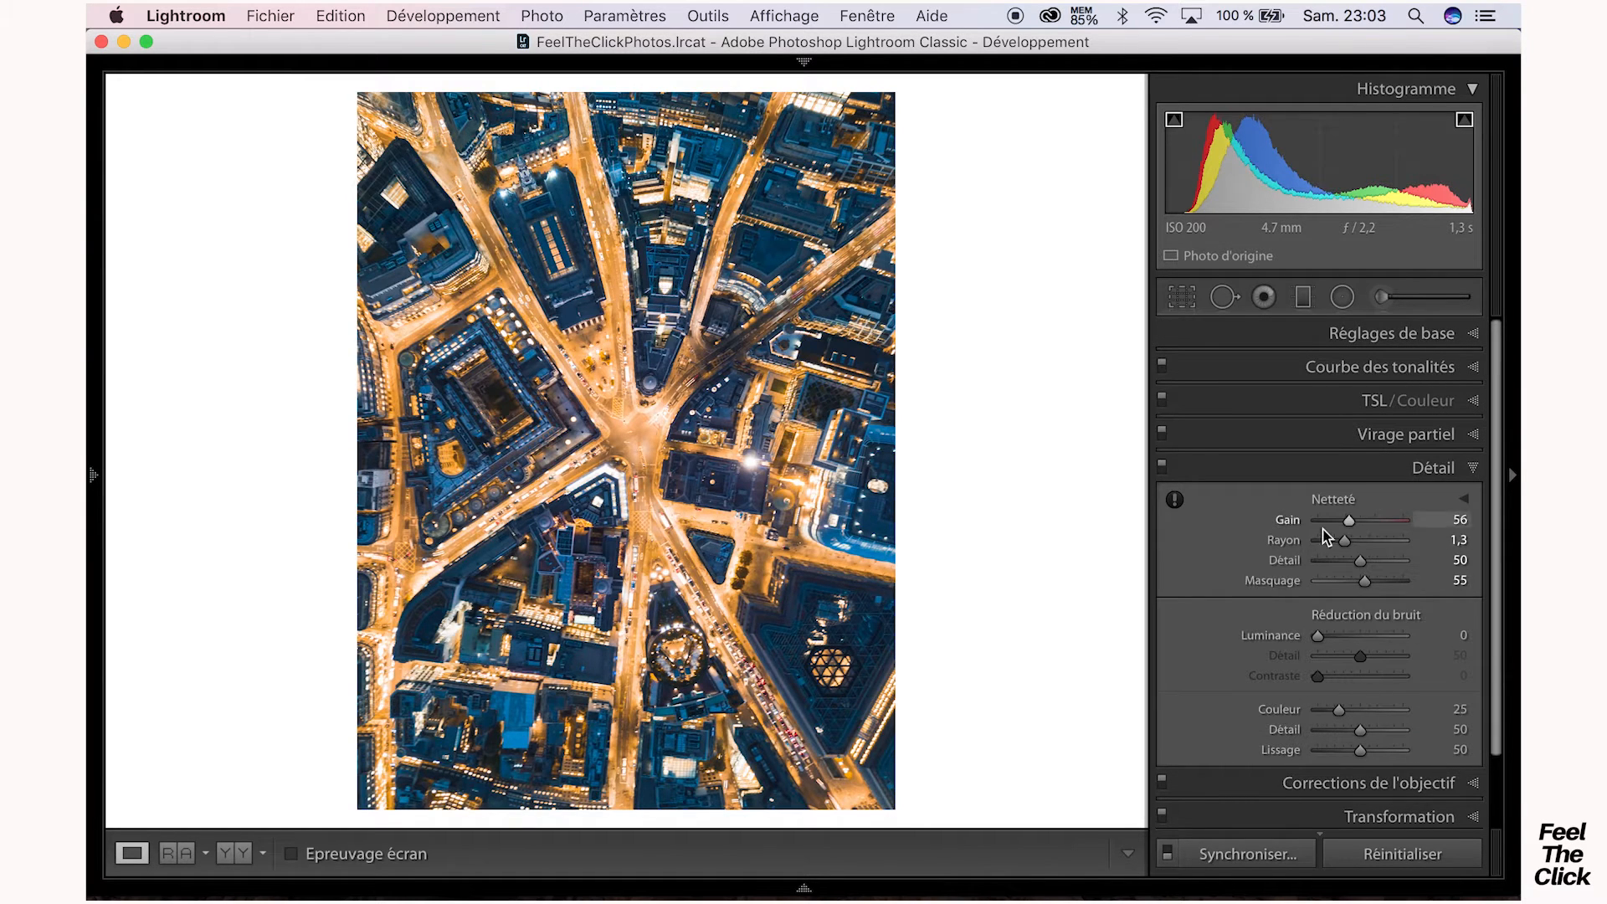
{"action": "left_click", "coordinate": [1344, 367]}
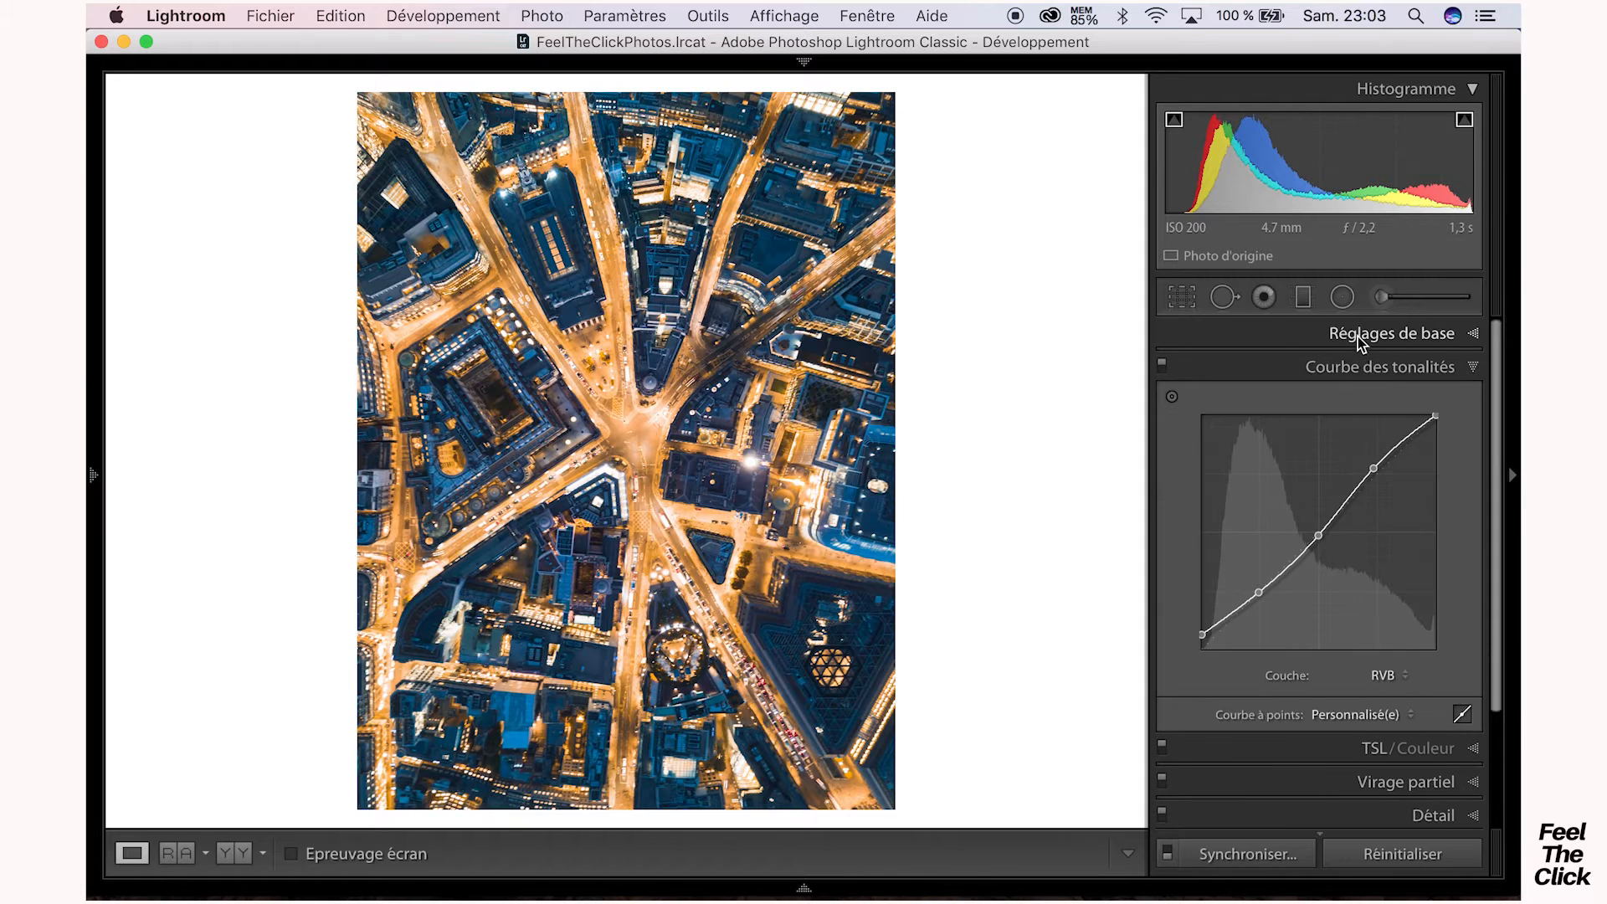
- Expand Réglages de base and Transformation in turn, and collapse the Transformation section again
{"action": "left_click", "coordinate": [1357, 335]}
{"action": "scroll", "coordinate": [1343, 609], "scroll_direction": "down", "scroll_amount": 5}
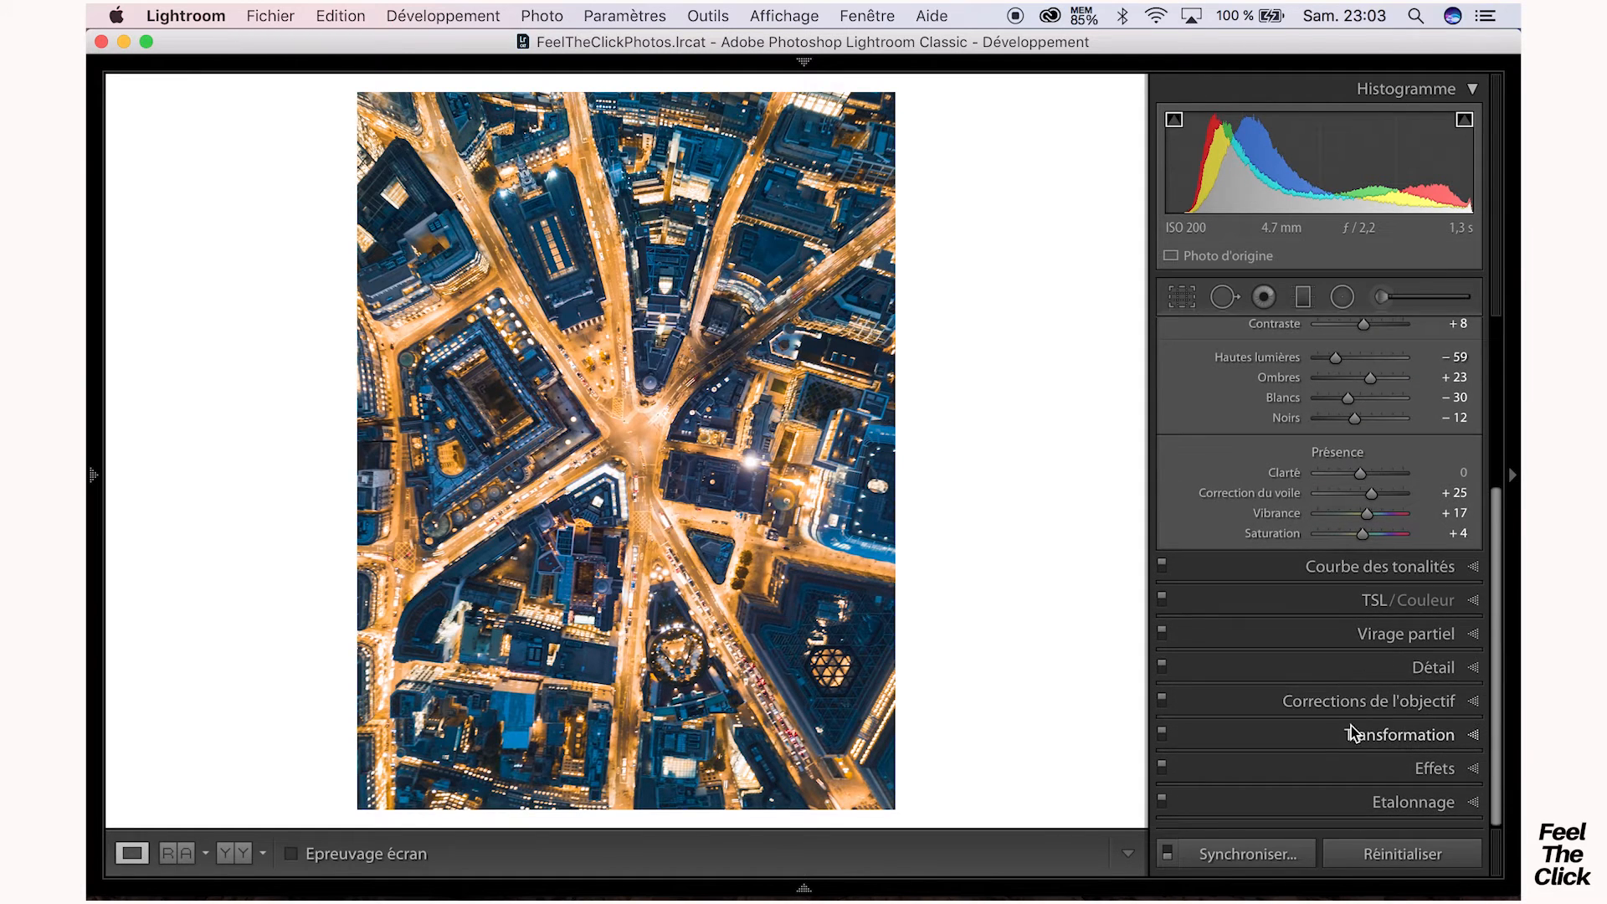
{"action": "left_click", "coordinate": [1353, 734]}
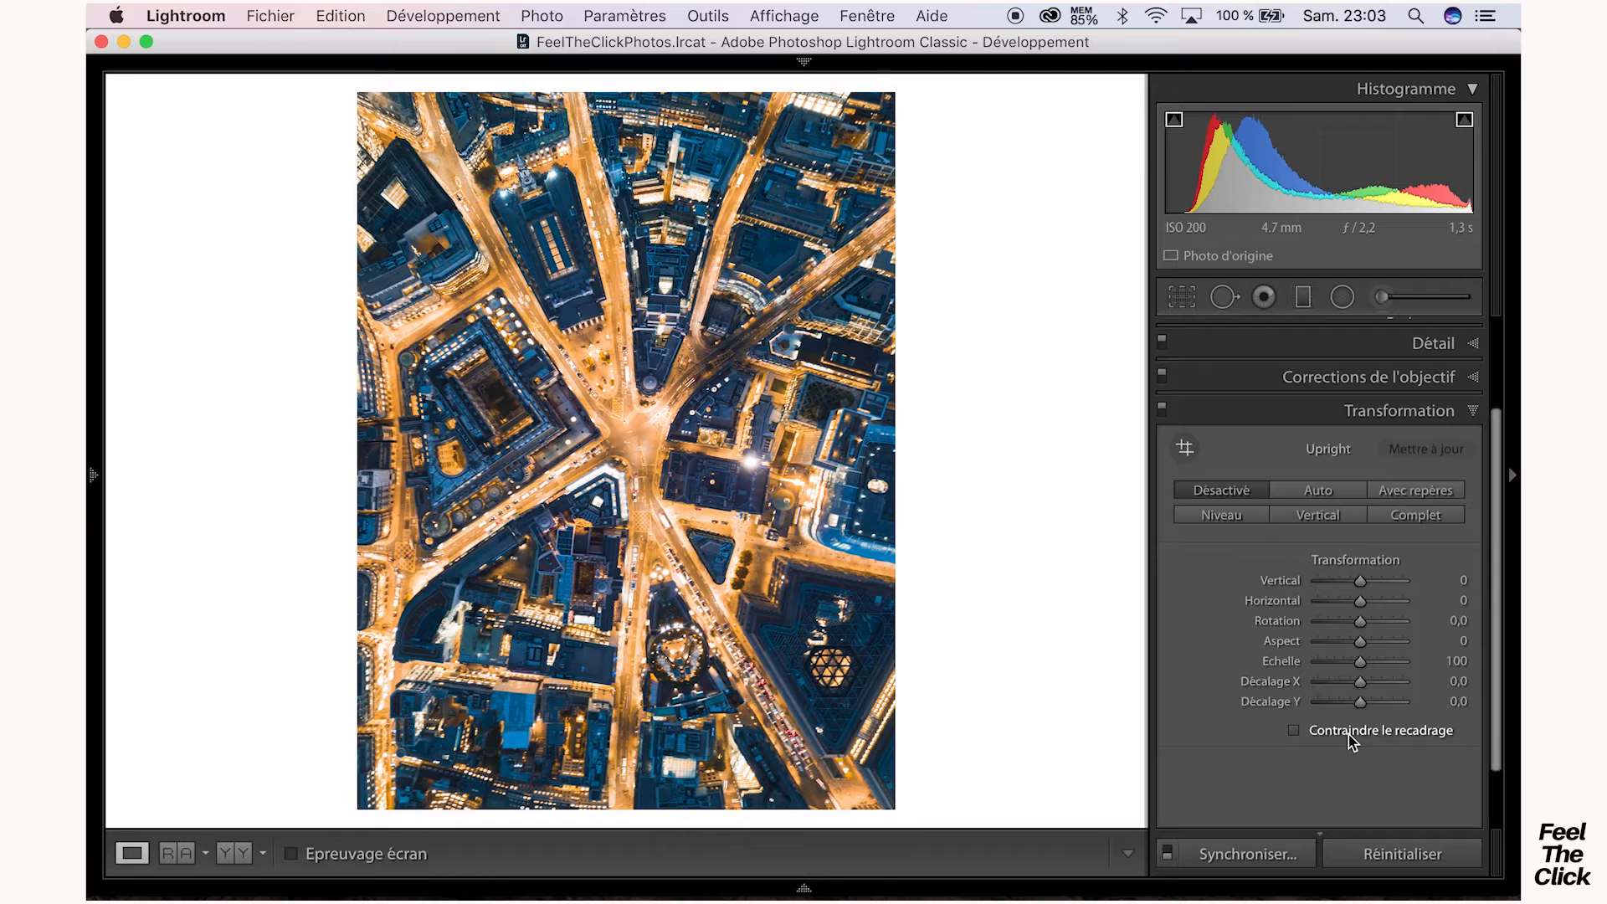
{"action": "left_click", "coordinate": [1426, 412]}
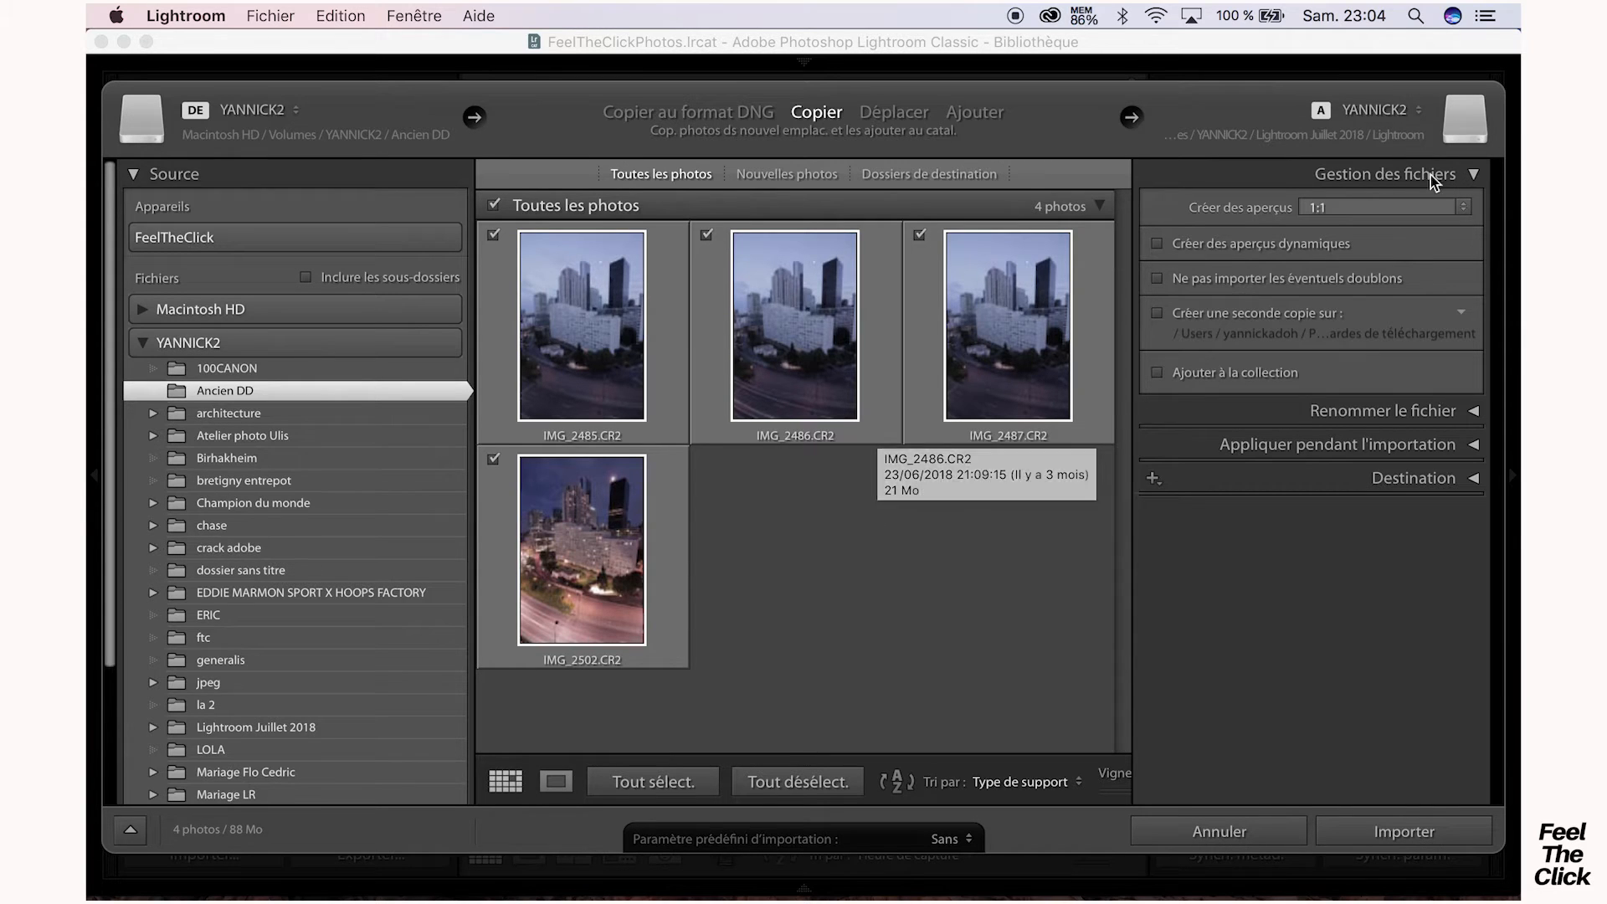
- Switch the previews created on import to Minimum and set them back to 1:1
{"action": "left_click", "coordinate": [1359, 207]}
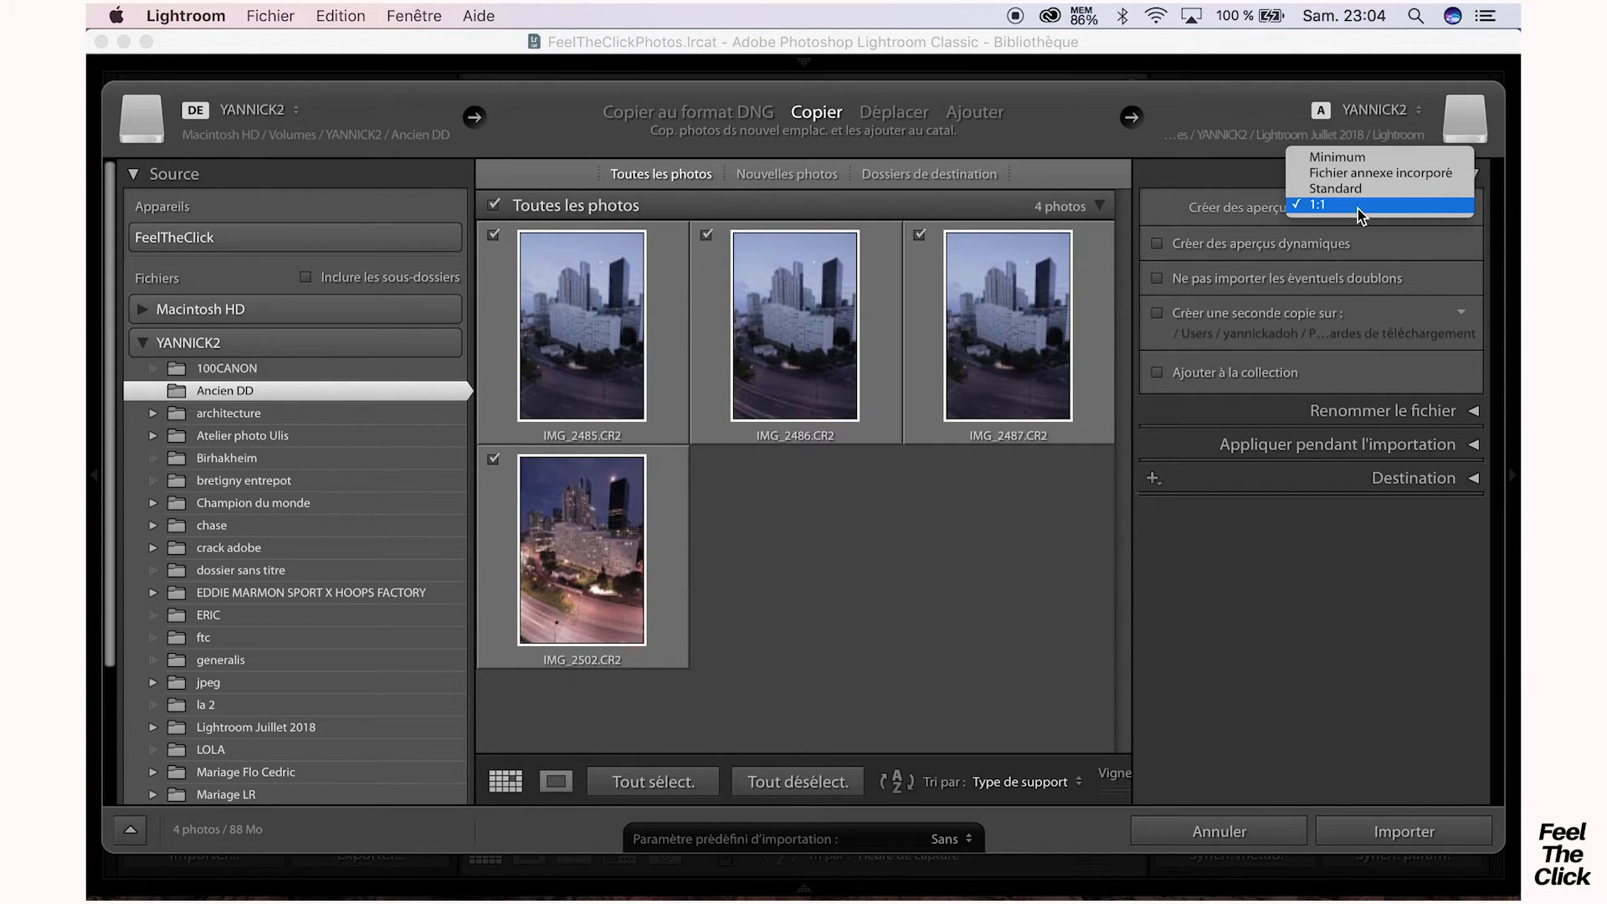
{"action": "left_click", "coordinate": [1361, 158]}
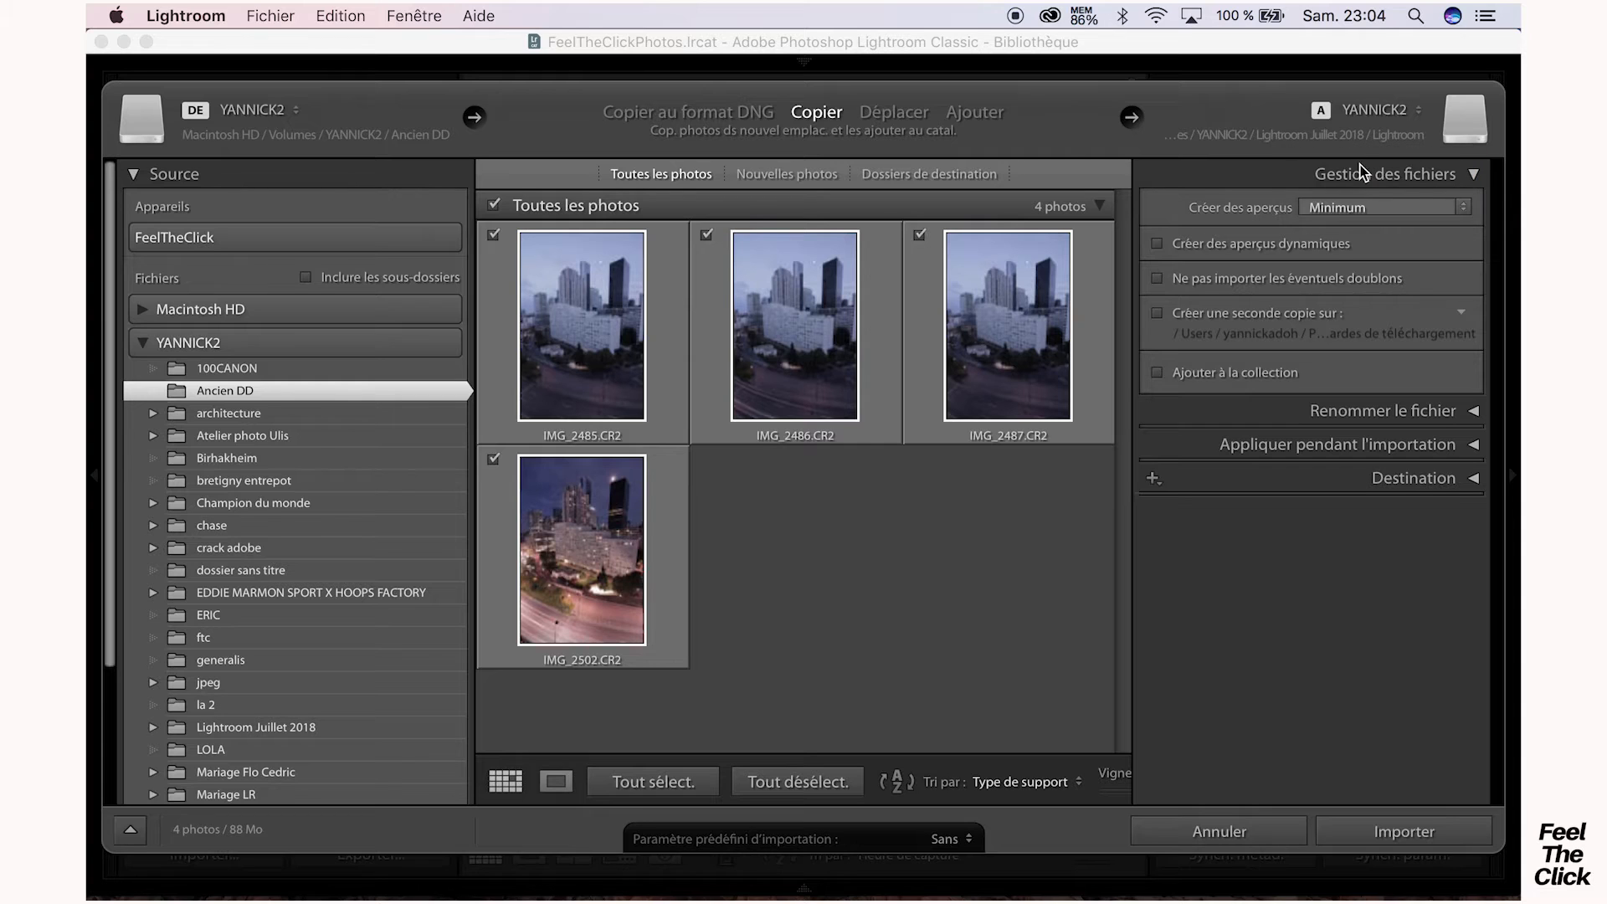
{"action": "left_click", "coordinate": [1347, 207]}
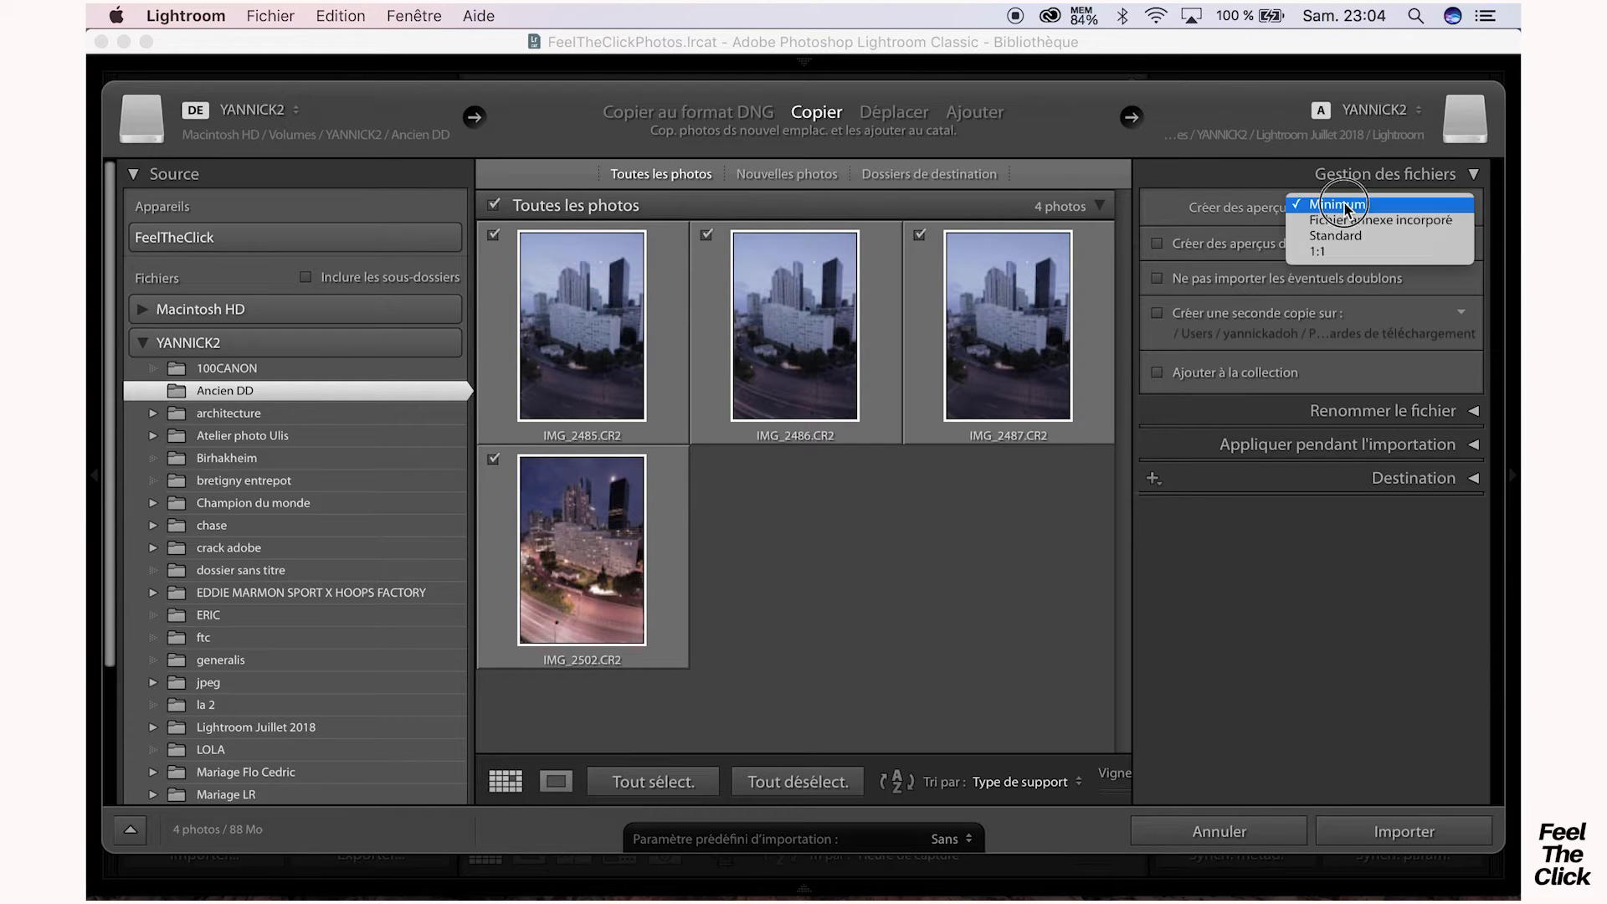
{"action": "left_click", "coordinate": [1335, 253]}
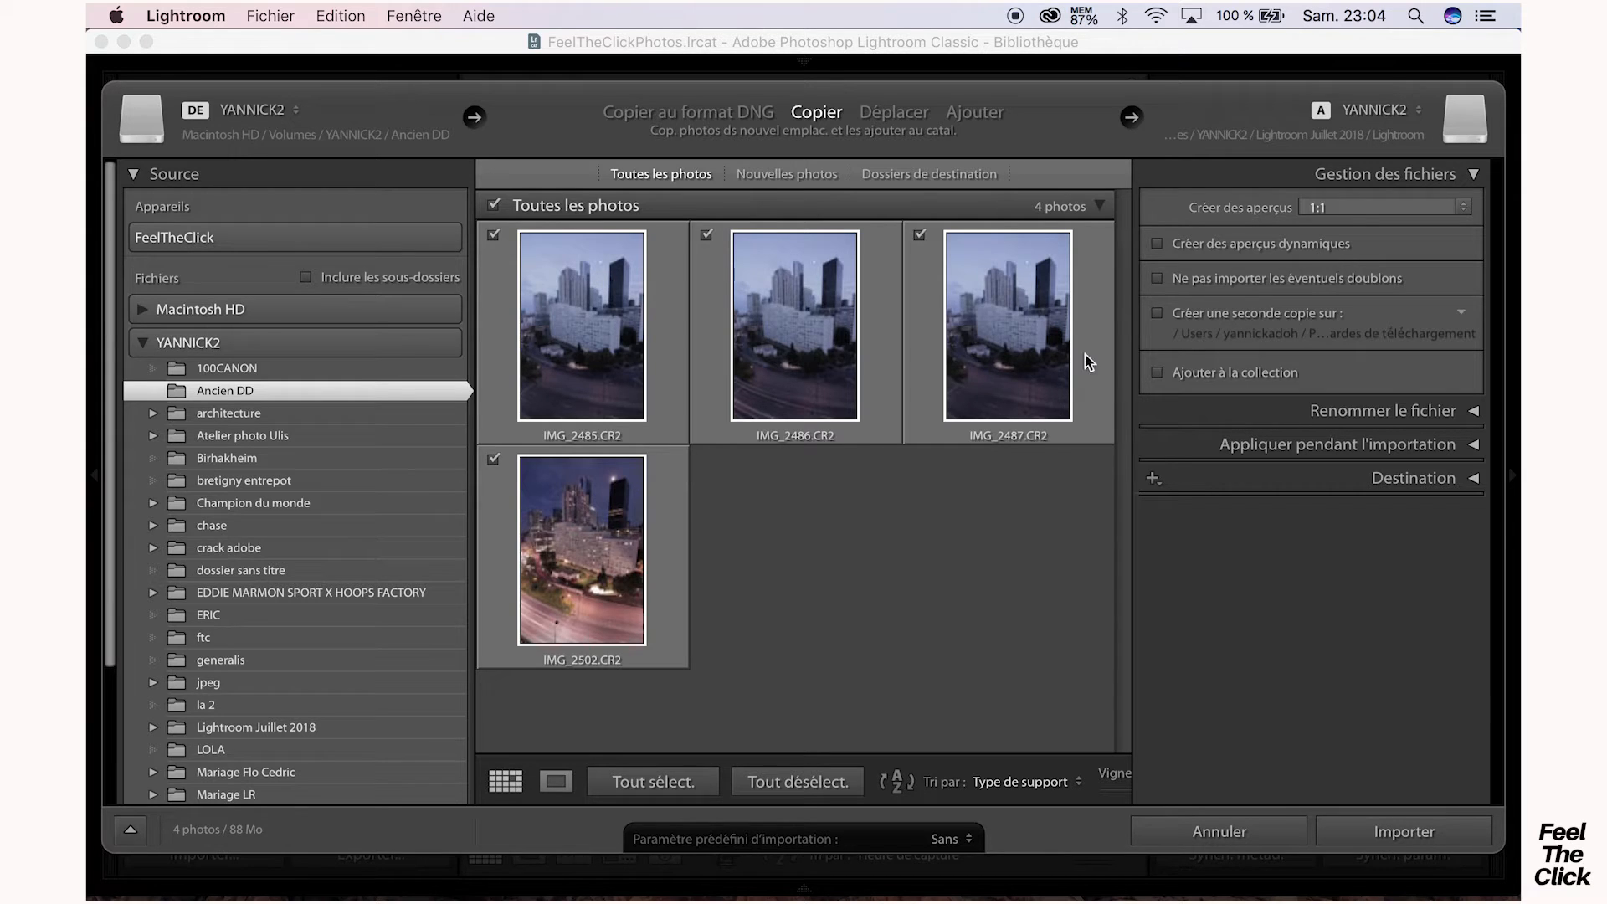
{"action": "mouse_move", "coordinate": [1056, 372]}
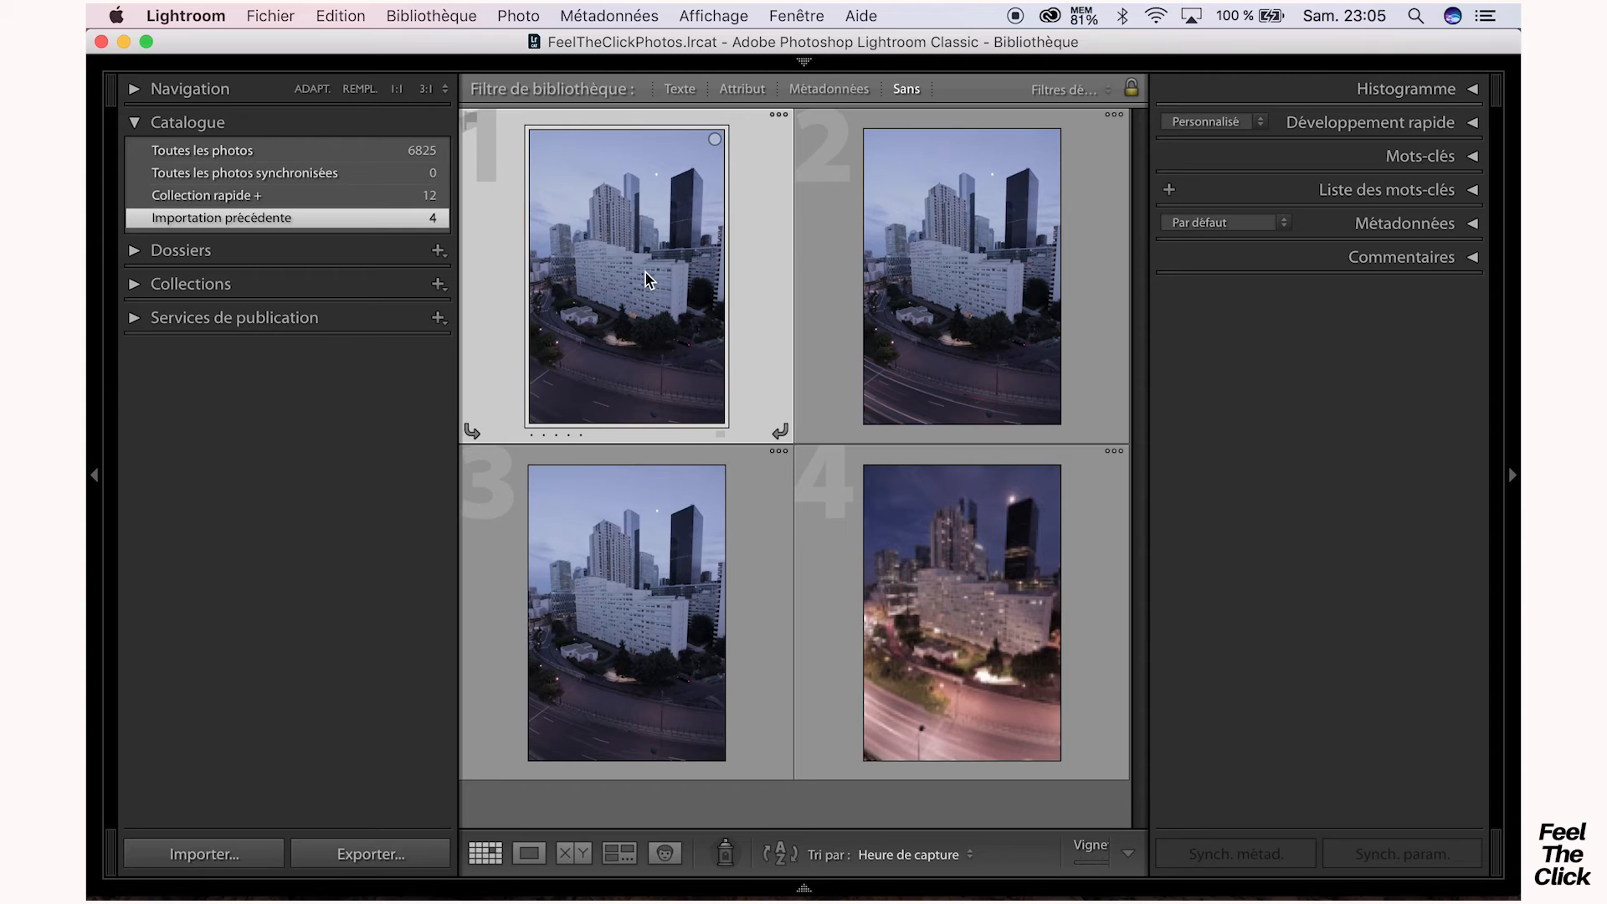
- View the first imported photo in Loupe view, inspect its details at 1:1, and return to the grid
{"action": "left_click", "coordinate": [529, 852]}
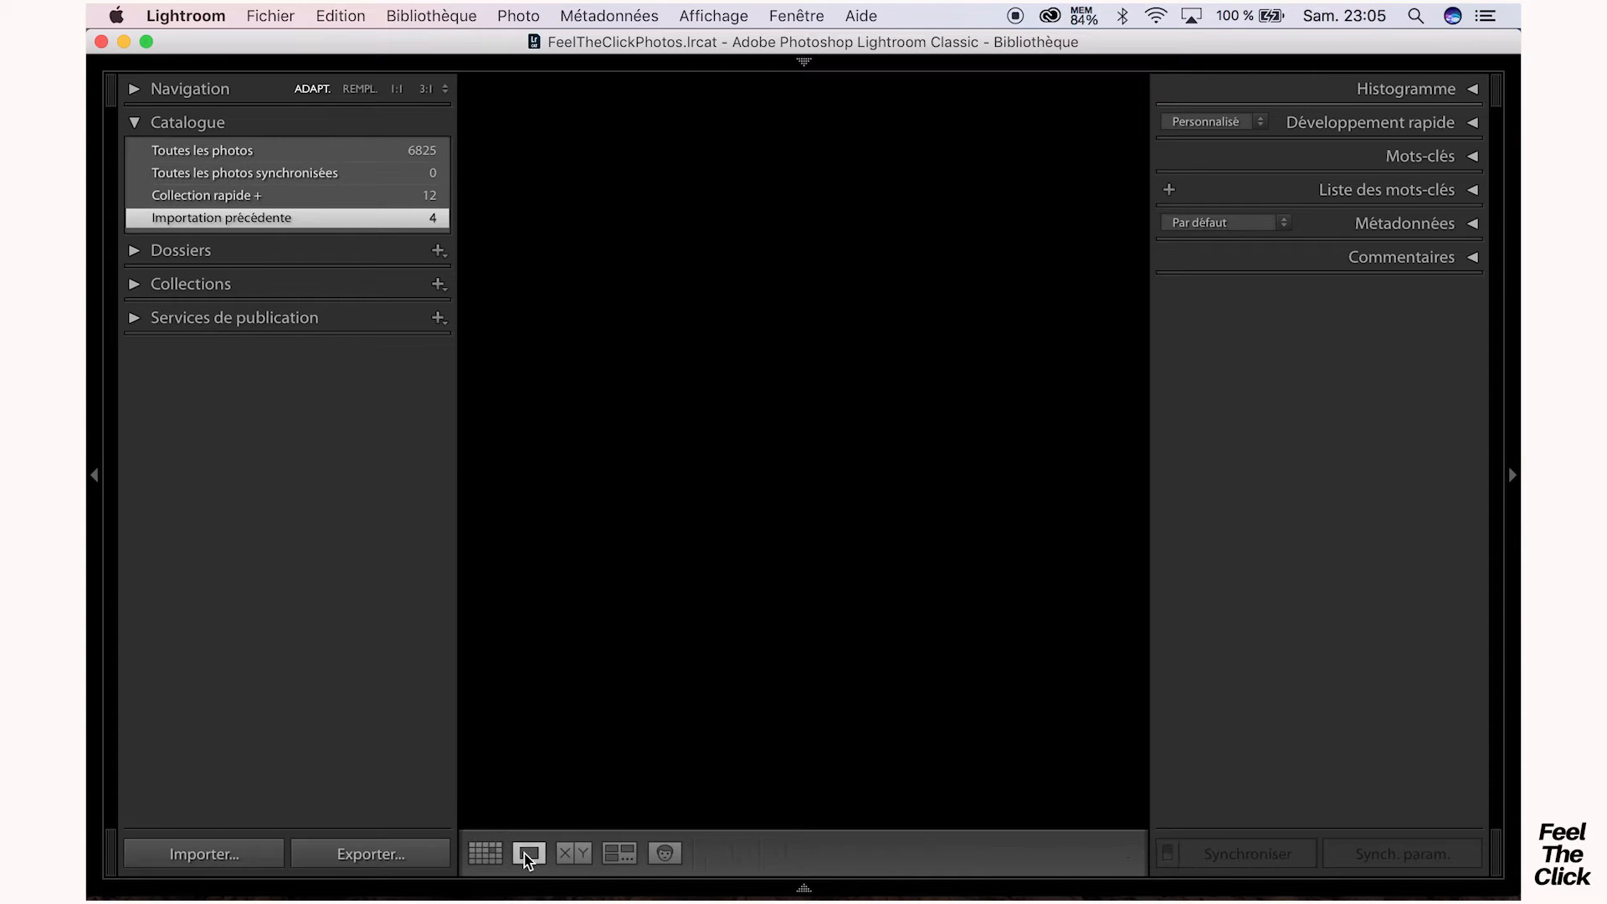
{"action": "left_click", "coordinate": [808, 407]}
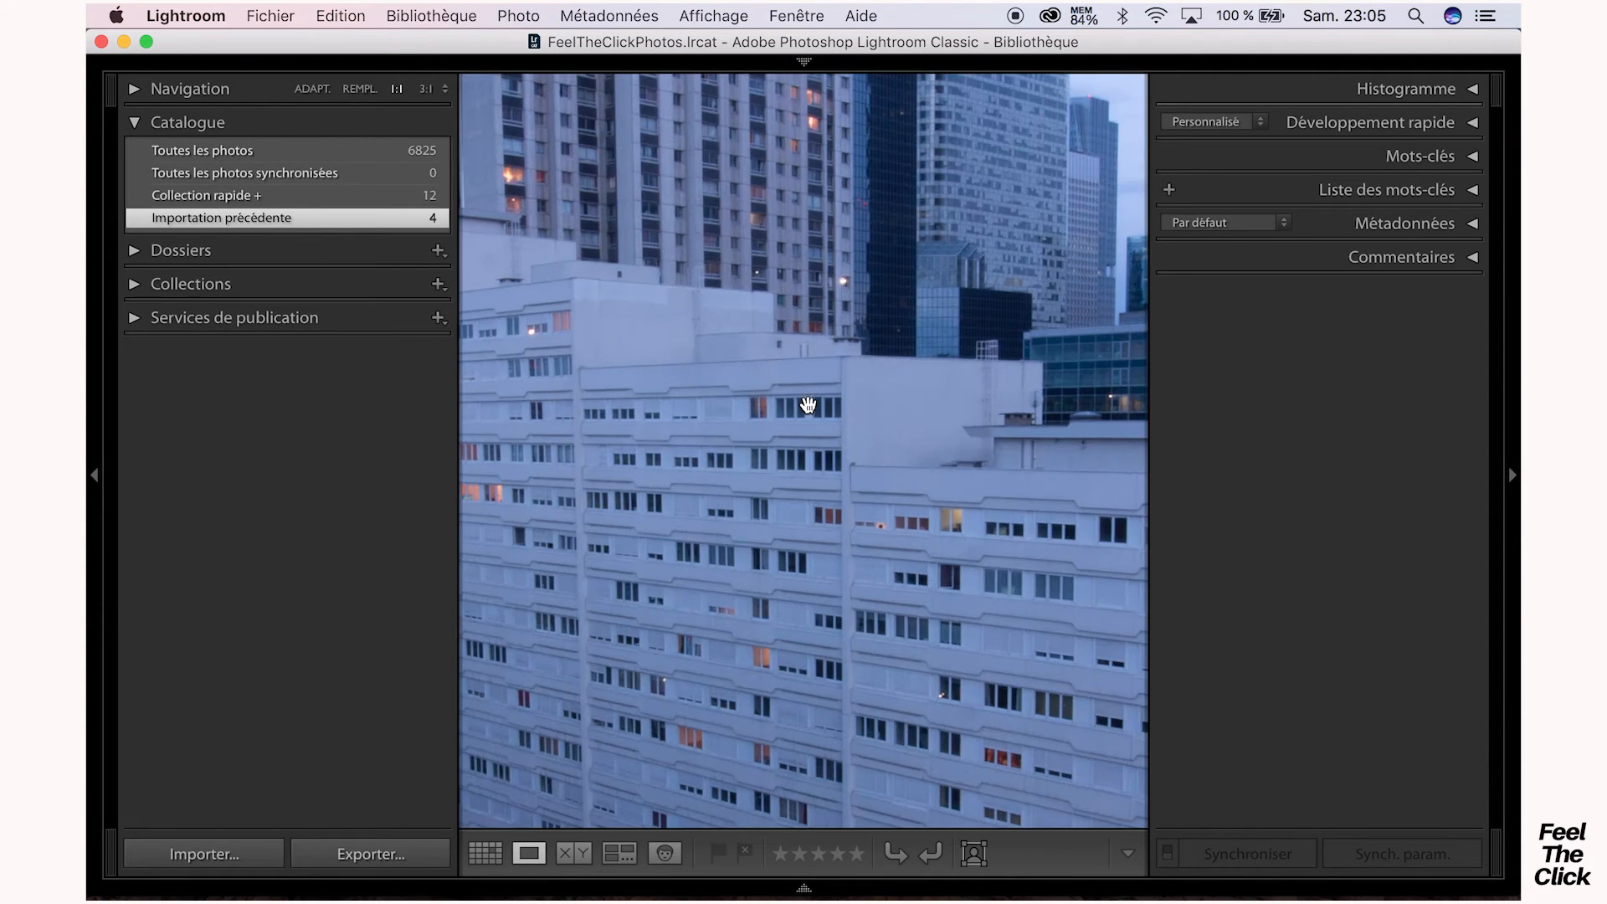
{"action": "left_click_drag", "start_coordinate": [814, 366], "coordinate": [899, 771]}
{"action": "left_click", "coordinate": [818, 386]}
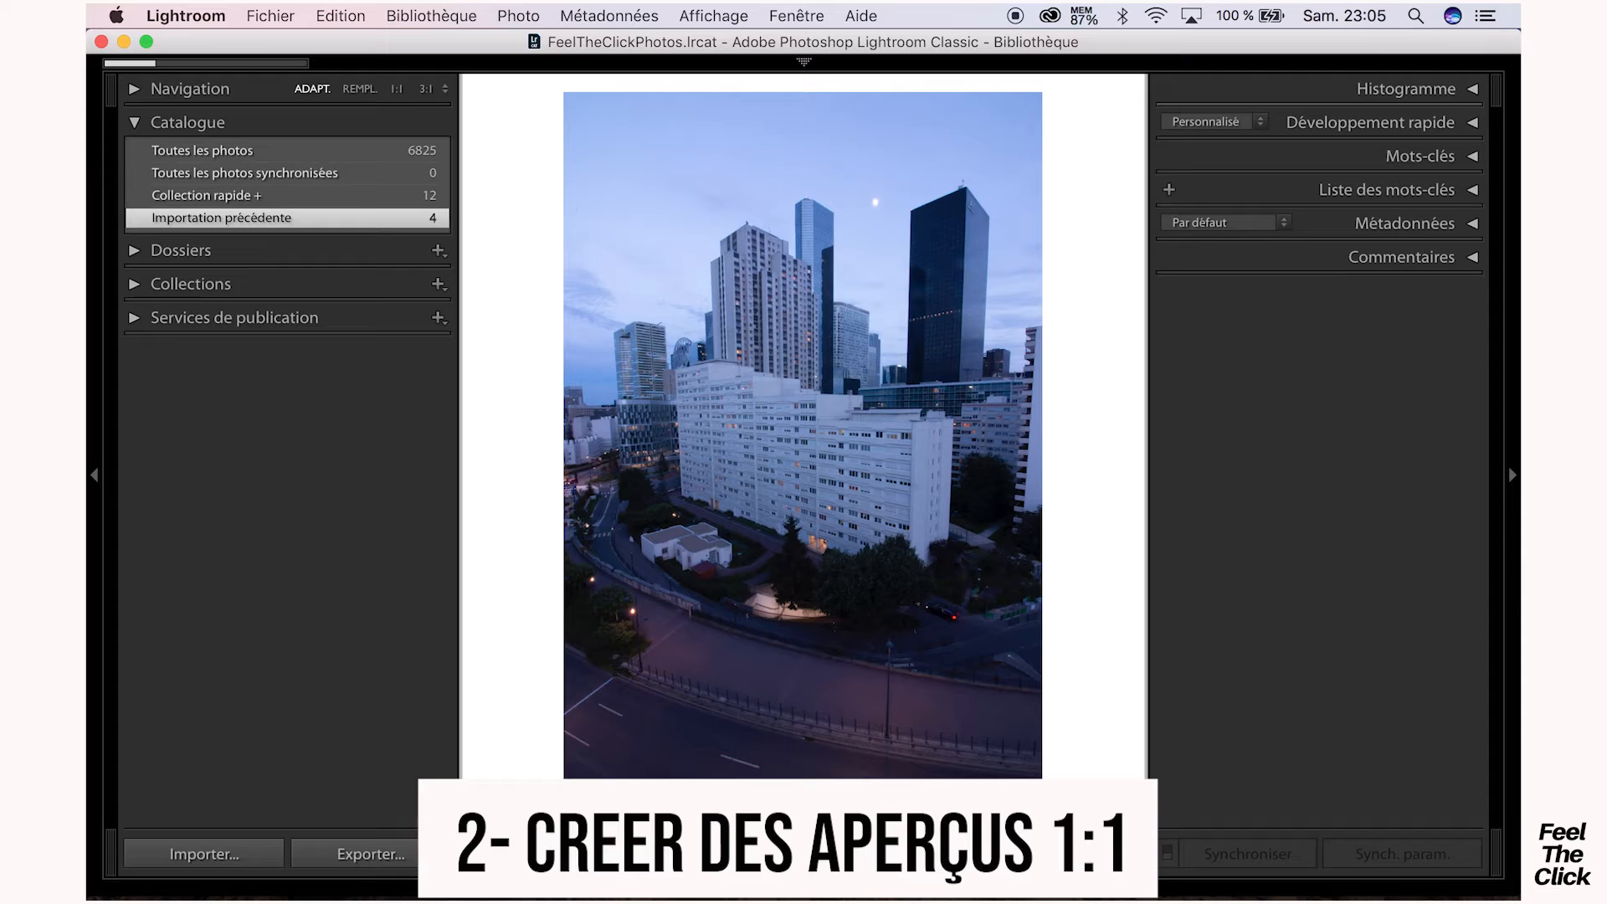
{"action": "left_click", "coordinate": [484, 852]}
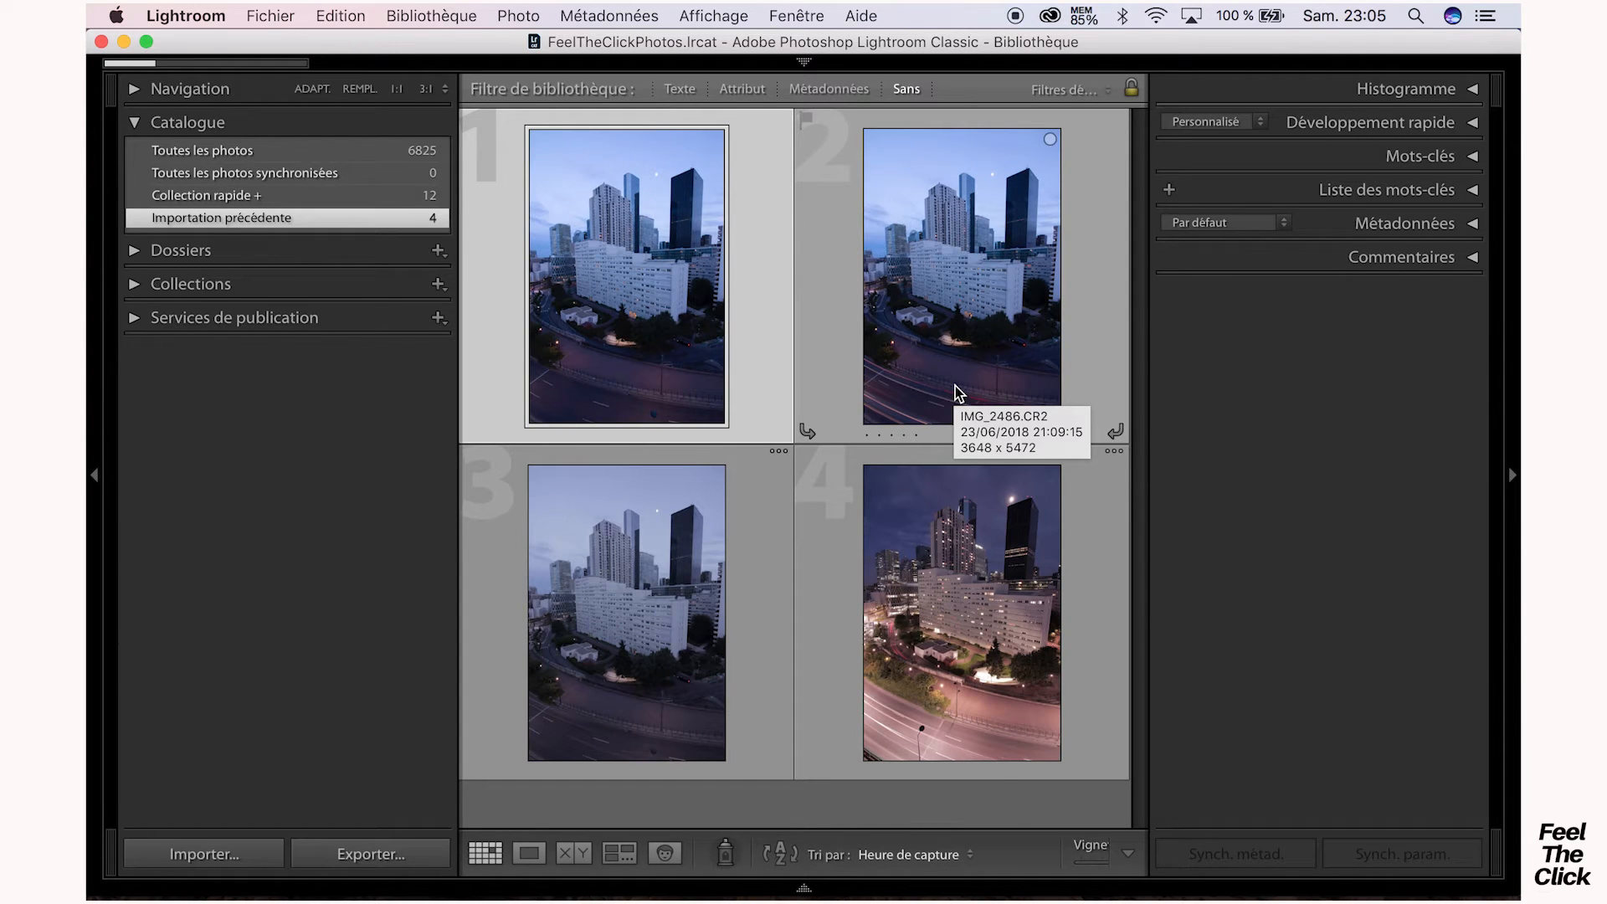
- Show the filmstrip, select all four photos of the previous import and create 1:1 previews for them
{"action": "left_click", "coordinate": [803, 886]}
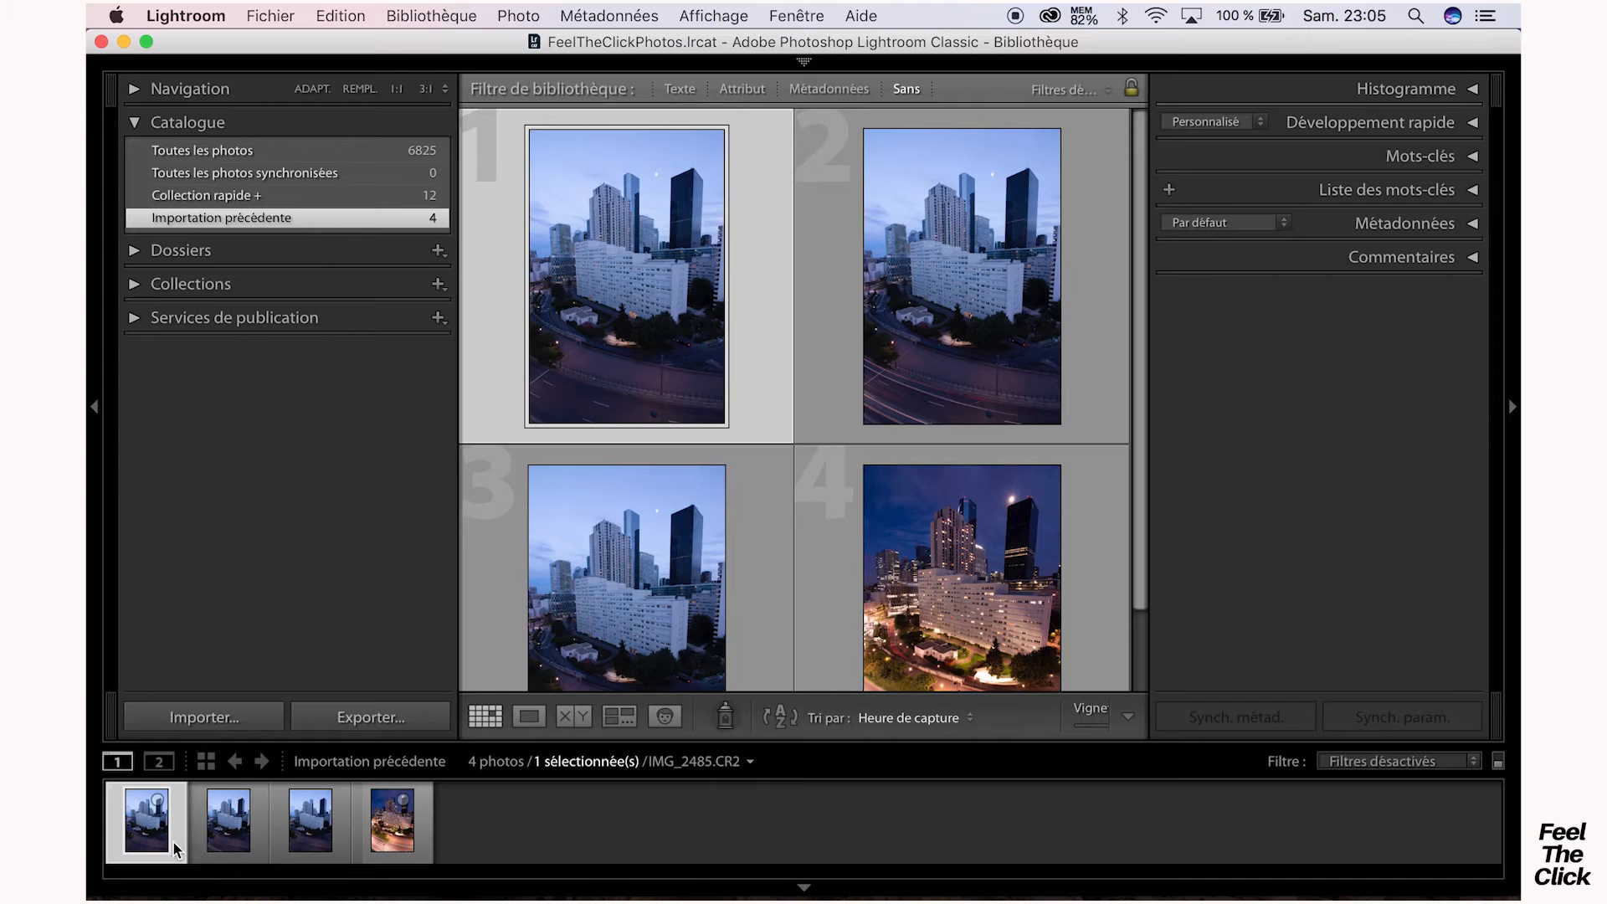
{"action": "left_click", "coordinate": [375, 837], "text": "shift"}
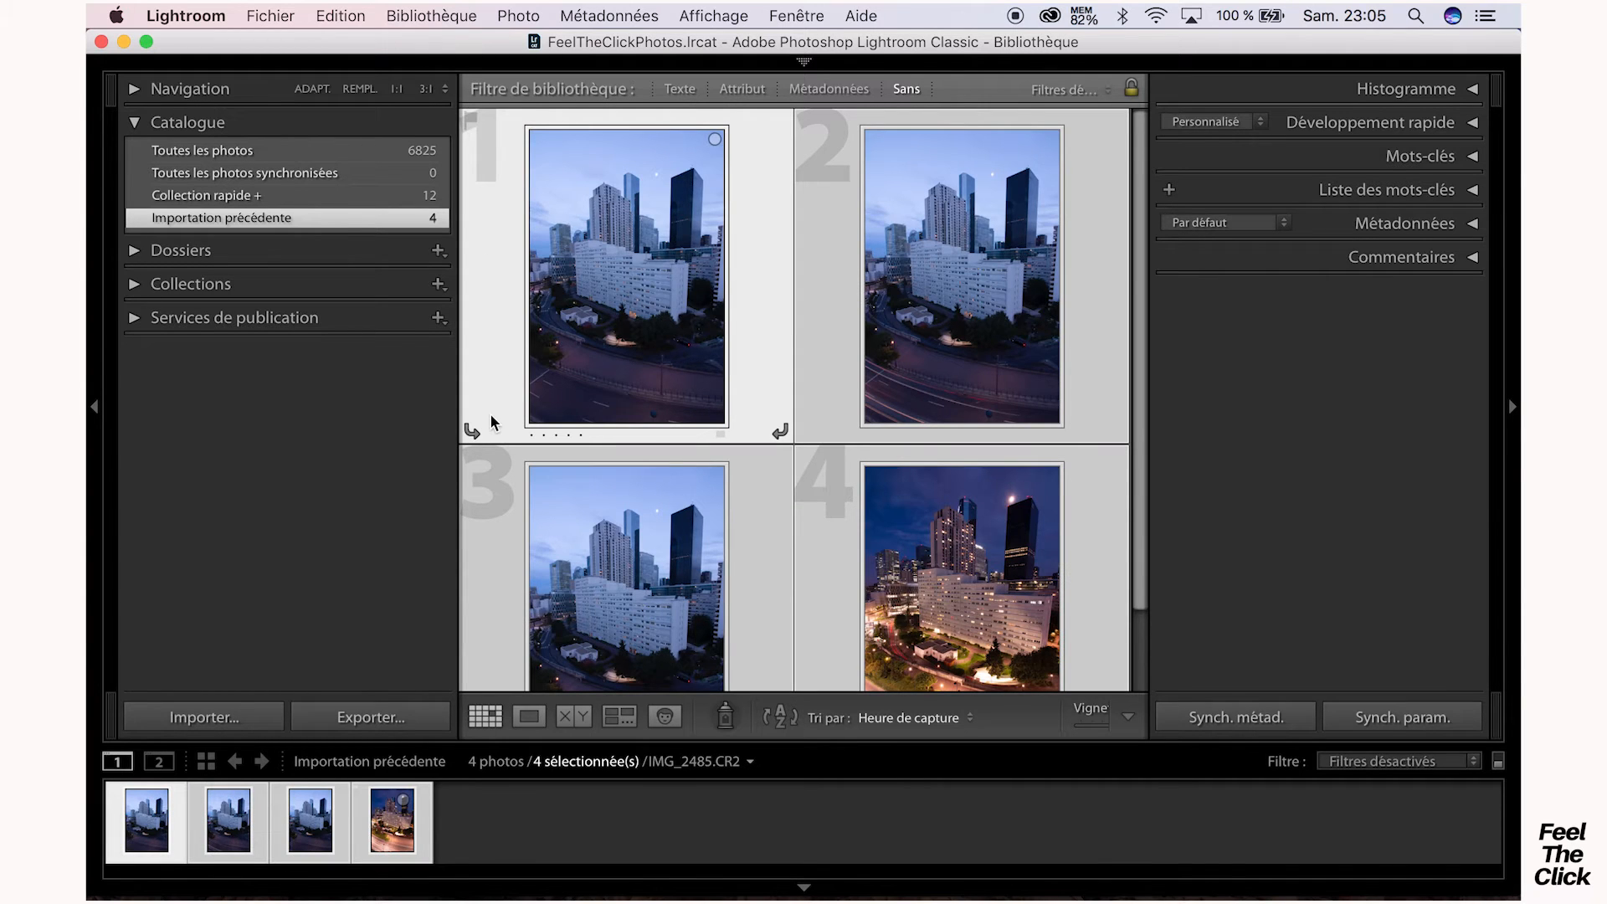
{"action": "left_click", "coordinate": [428, 15]}
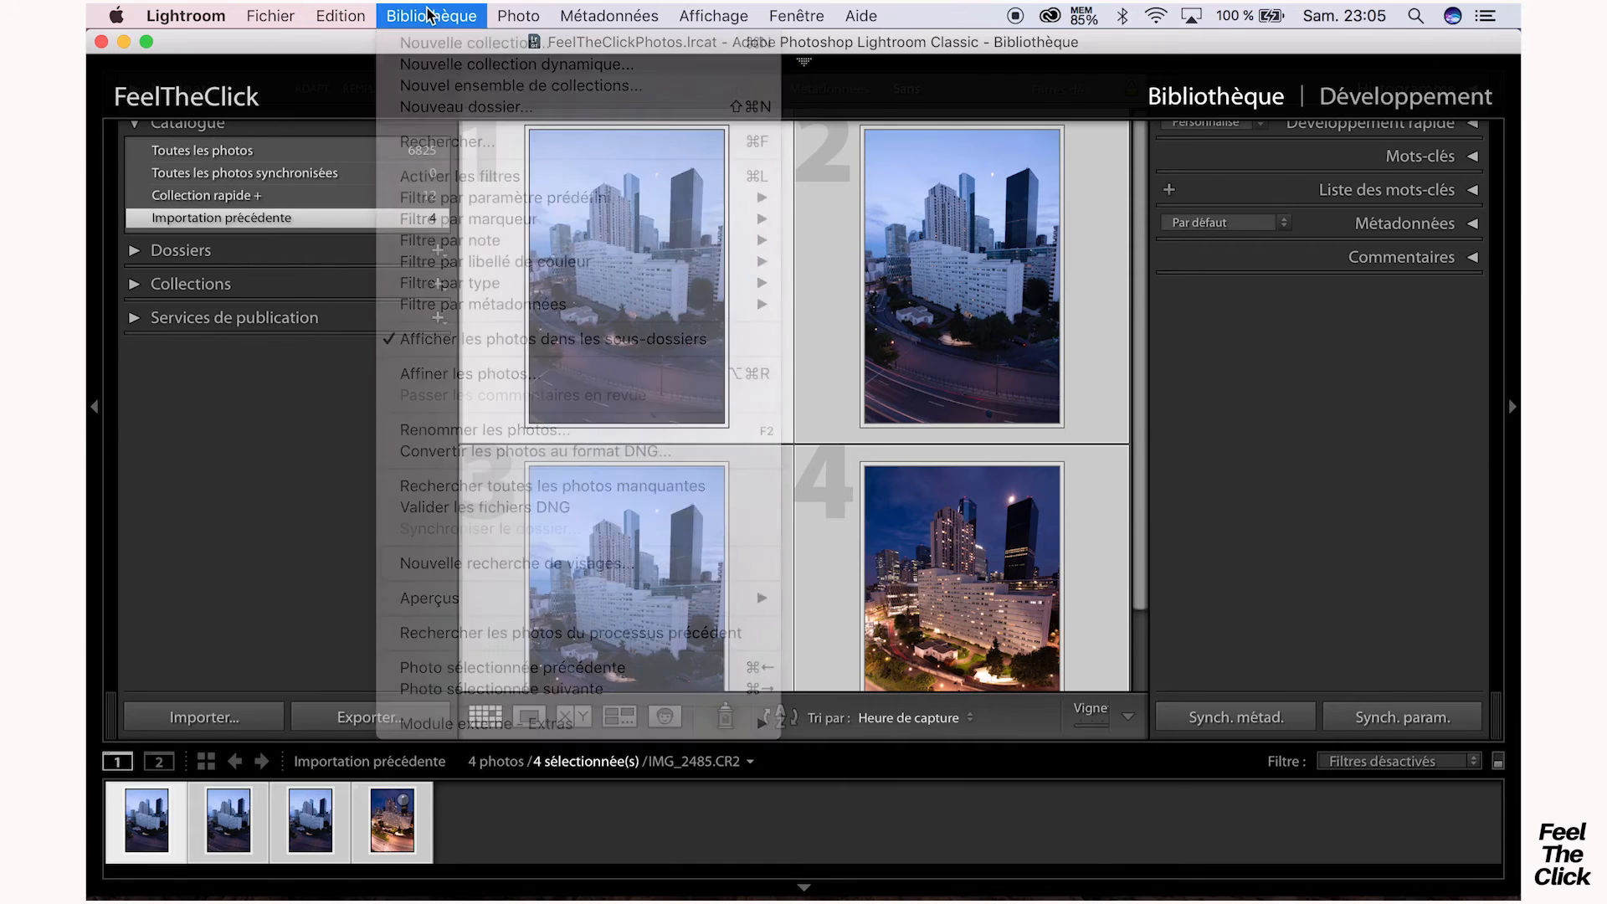
{"action": "mouse_move", "coordinate": [463, 601]}
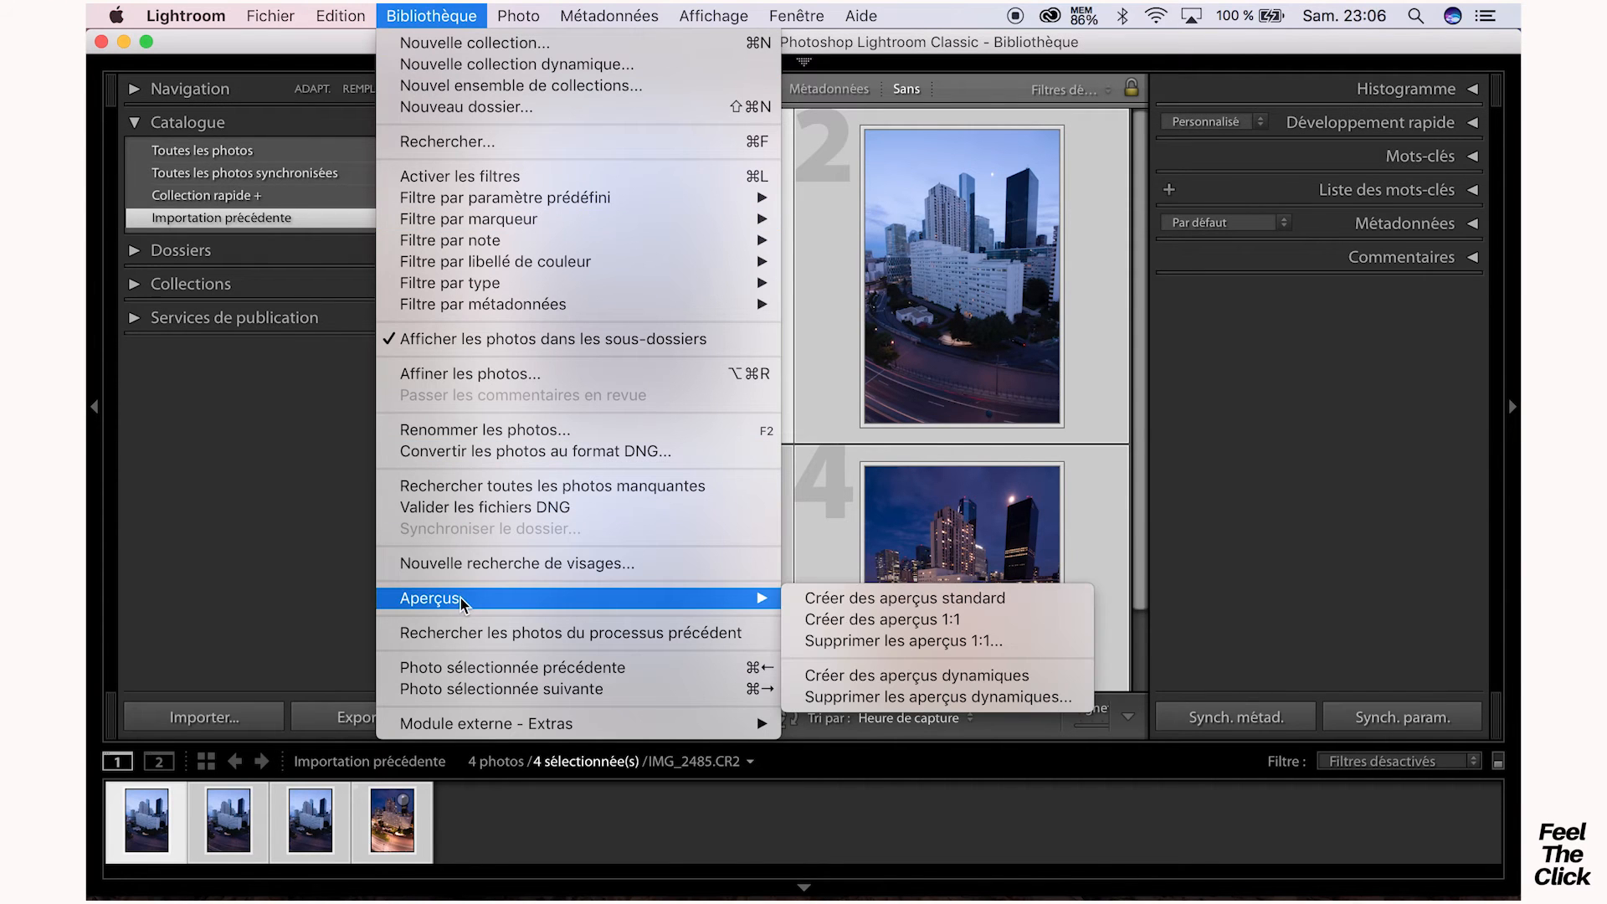
{"action": "left_click", "coordinate": [855, 621]}
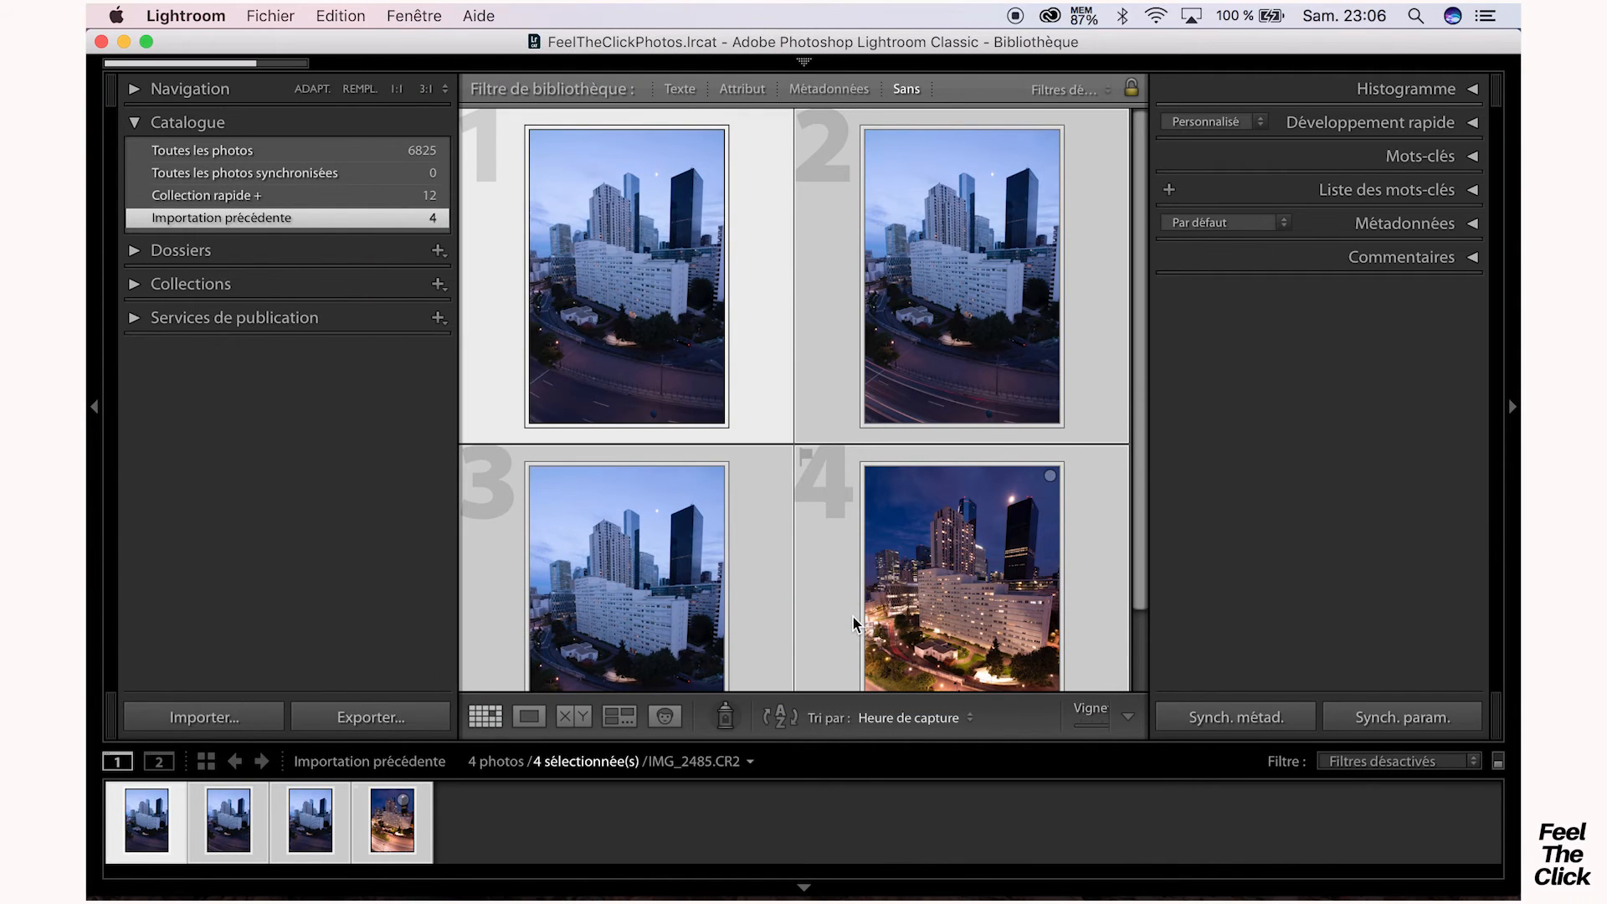
{"action": "left_click", "coordinate": [1021, 339]}
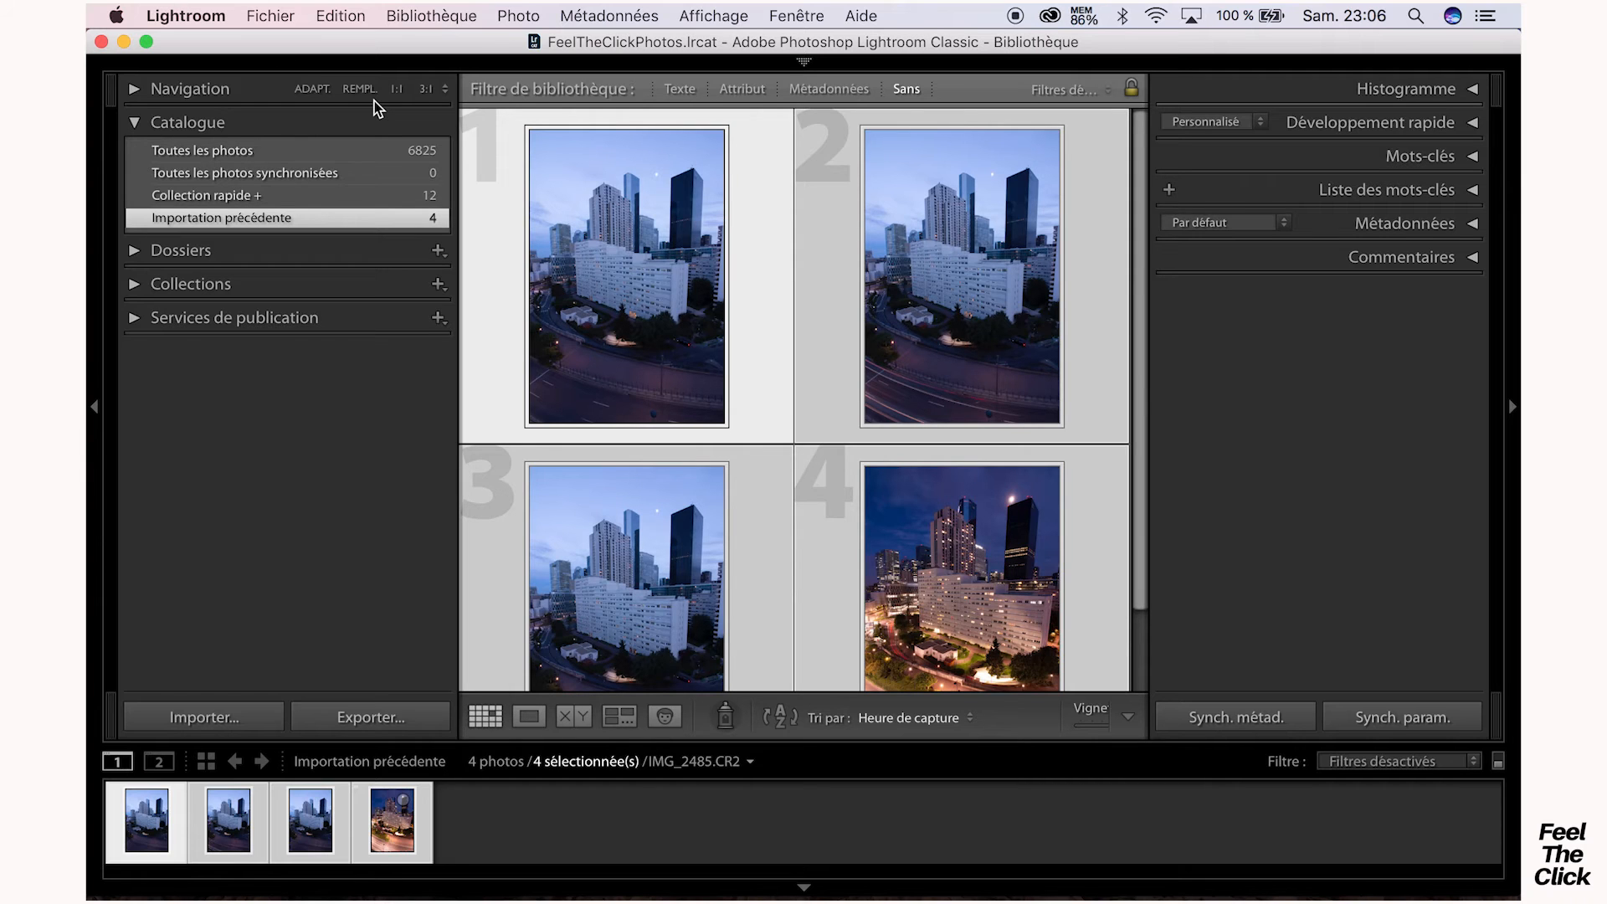
- Enable Utiliser un processeur graphique in the performance preferences and disable it again
{"action": "left_click", "coordinate": [209, 21]}
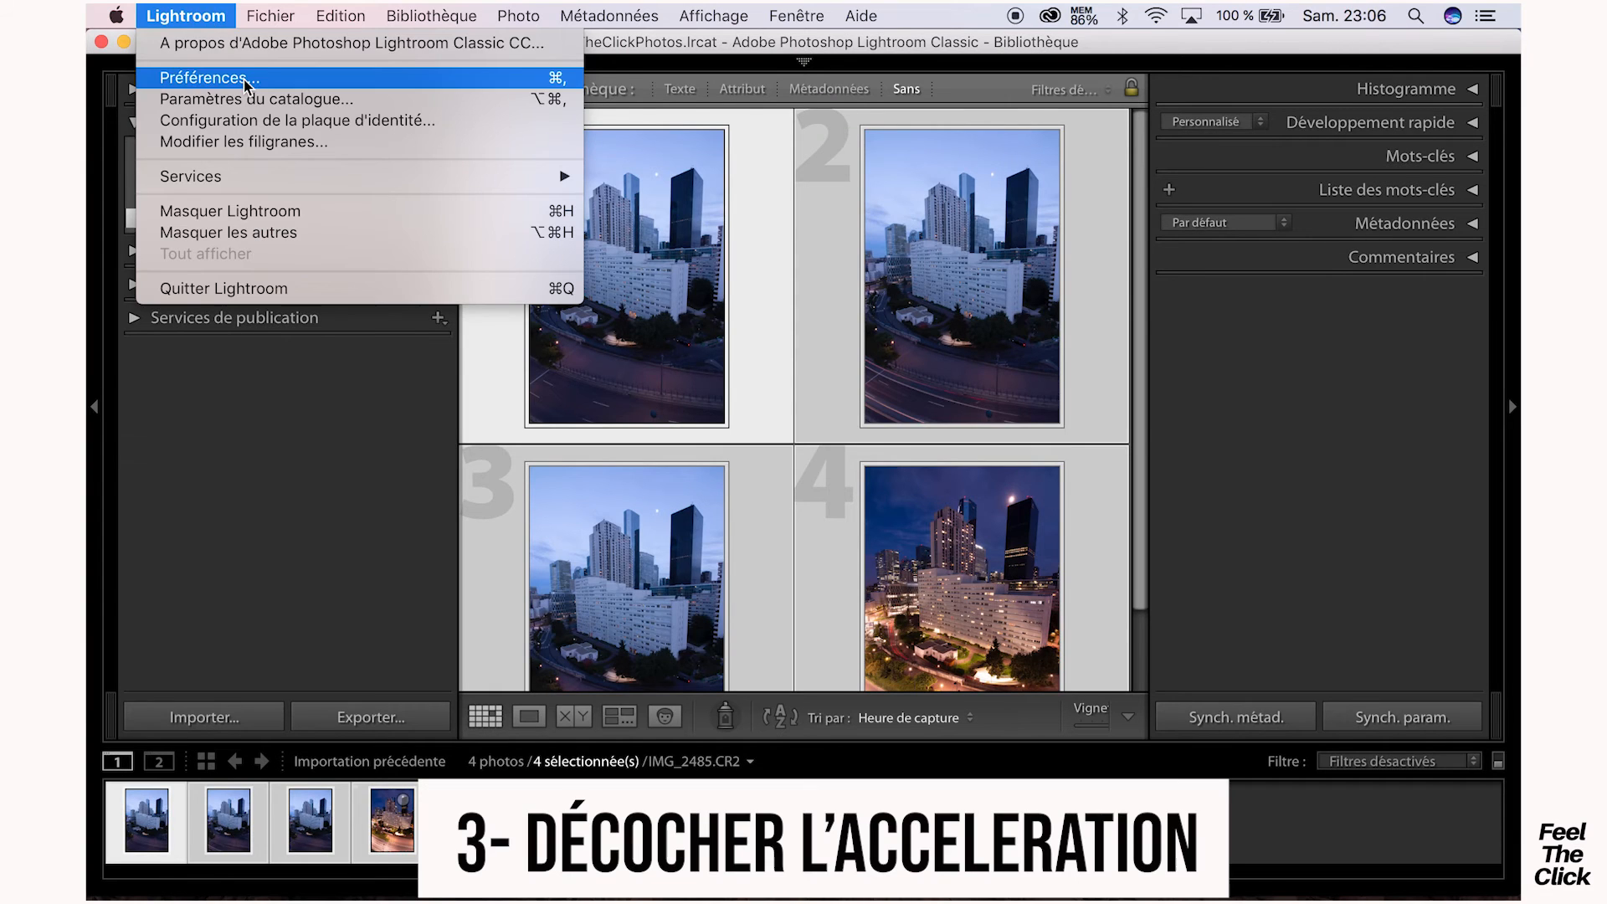
{"action": "left_click", "coordinate": [246, 78]}
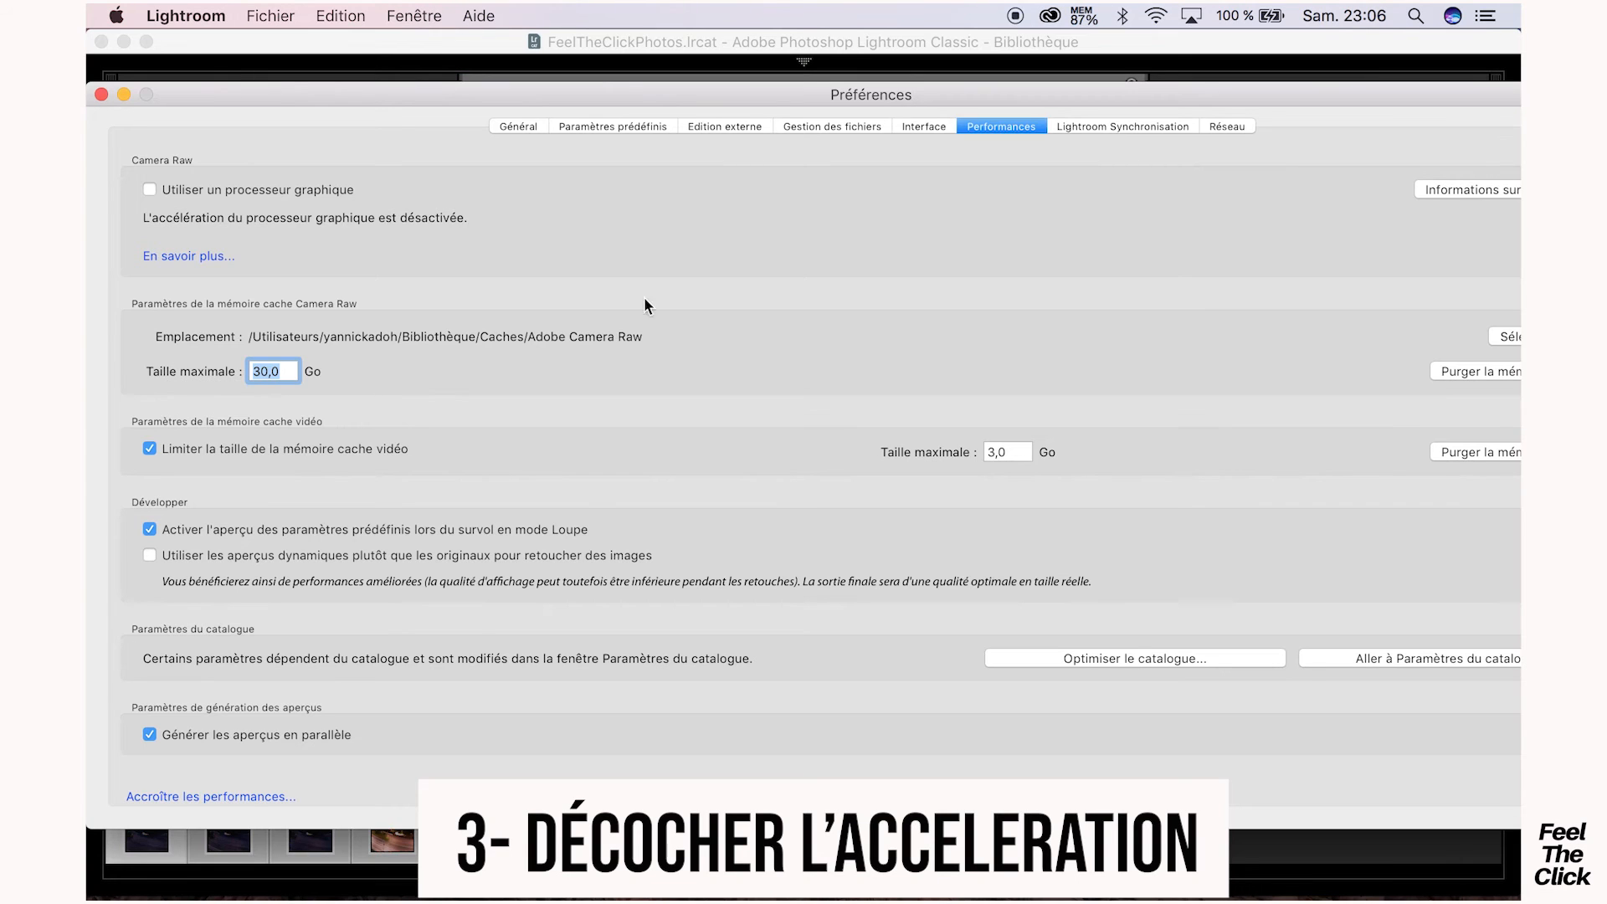
{"action": "left_click", "coordinate": [394, 377]}
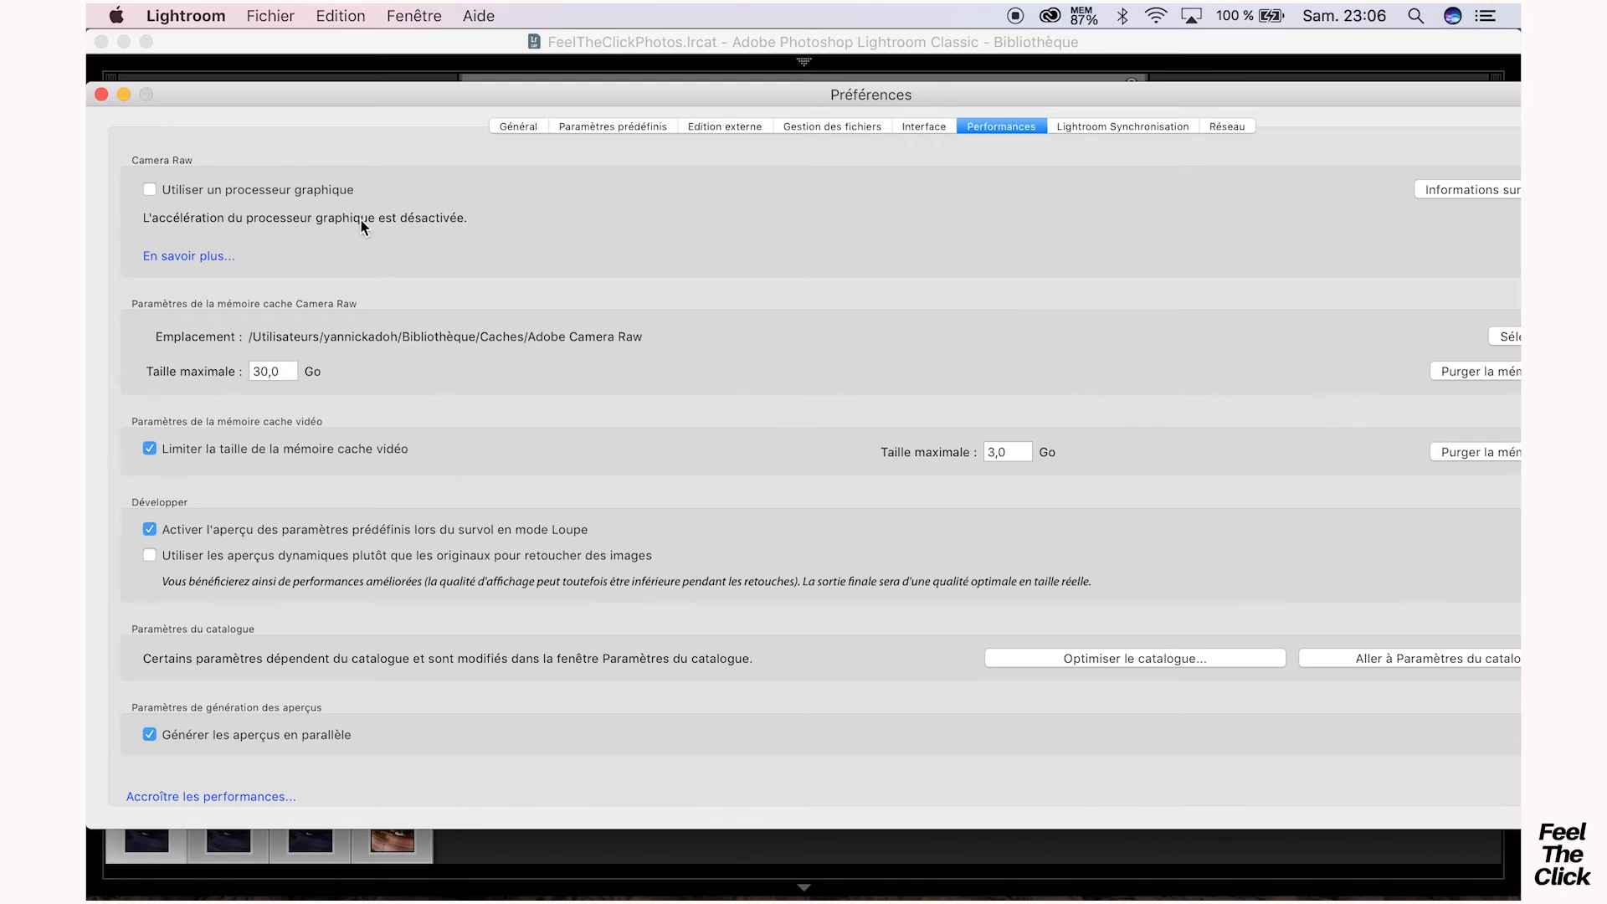
{"action": "left_click", "coordinate": [151, 191]}
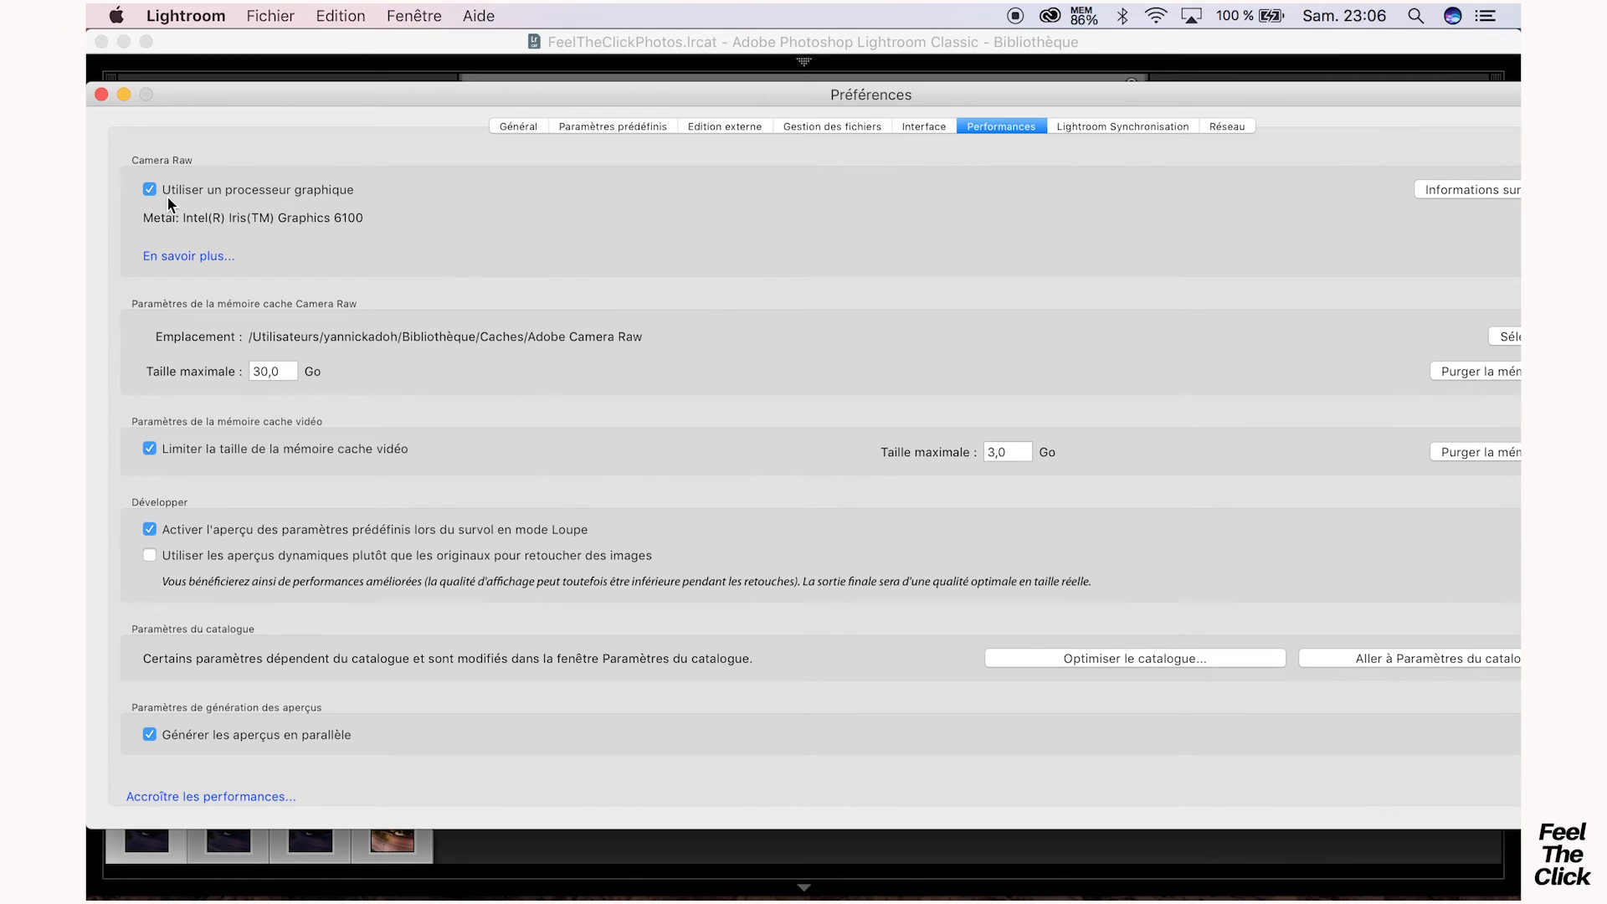
{"action": "left_click", "coordinate": [151, 191]}
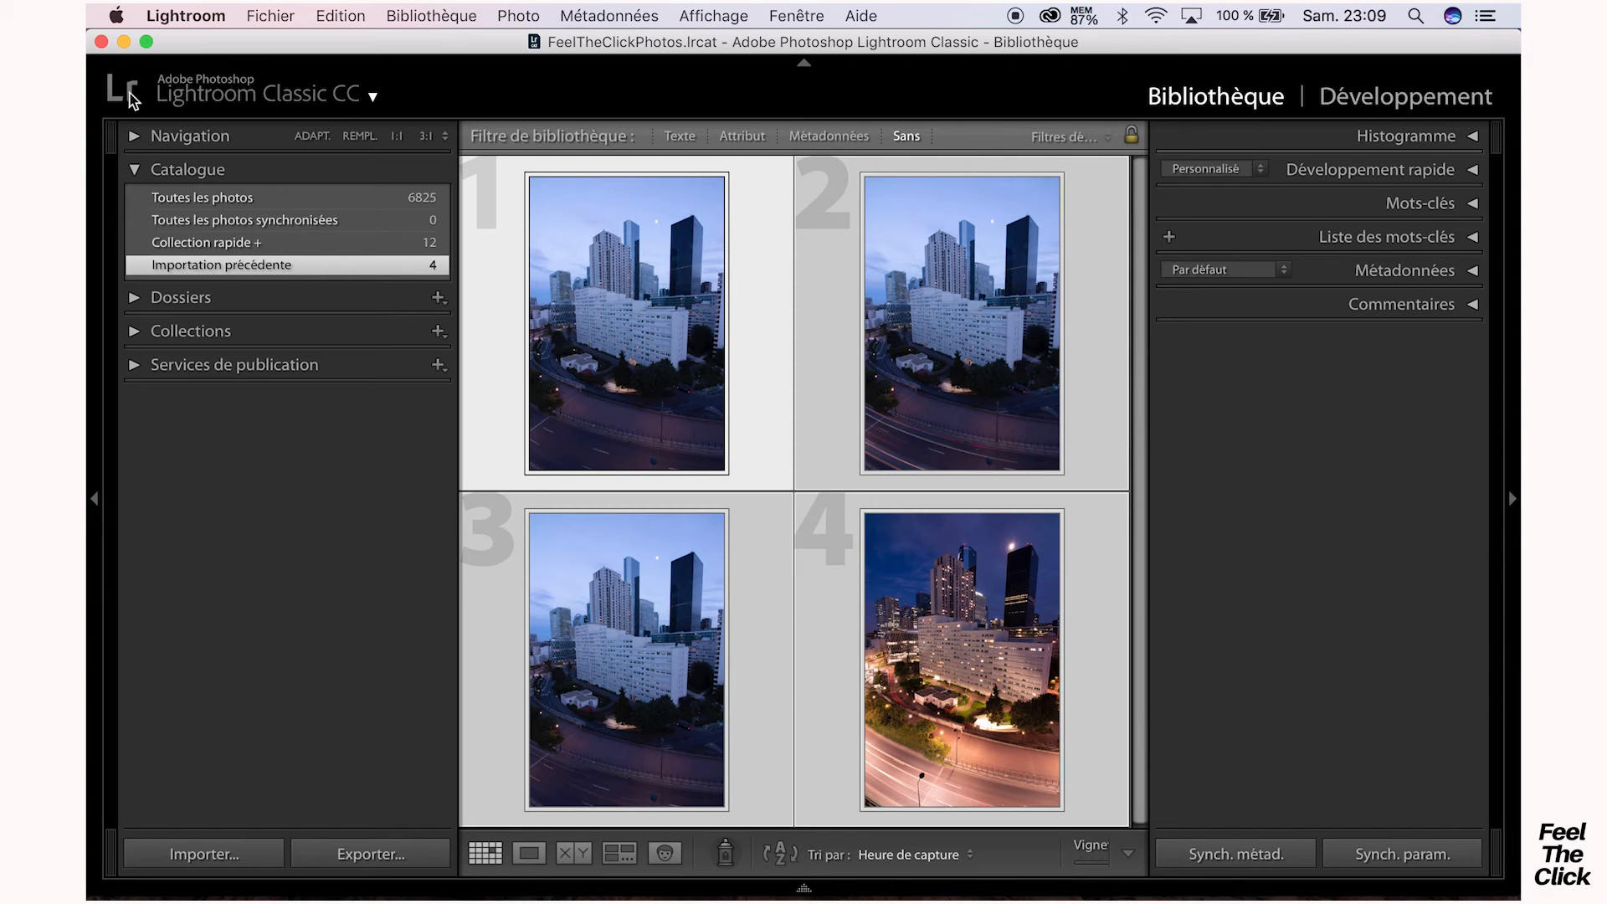
- Open the identity plate editor and set the plate type to Personnalisé
{"action": "left_click", "coordinate": [270, 103]}
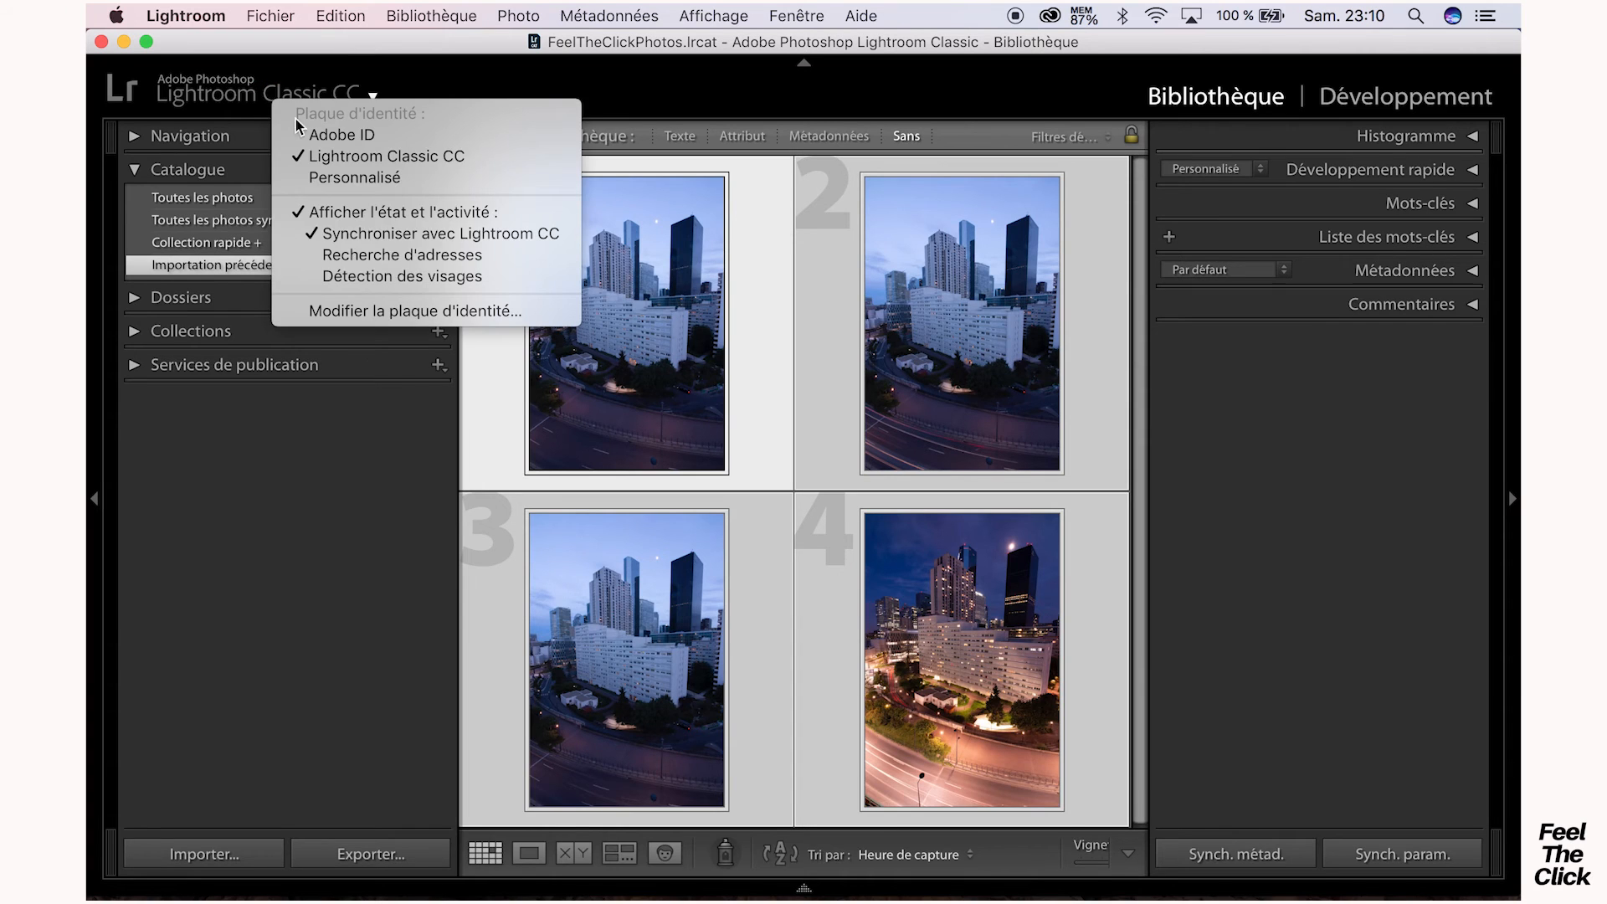
{"action": "left_click", "coordinate": [363, 316]}
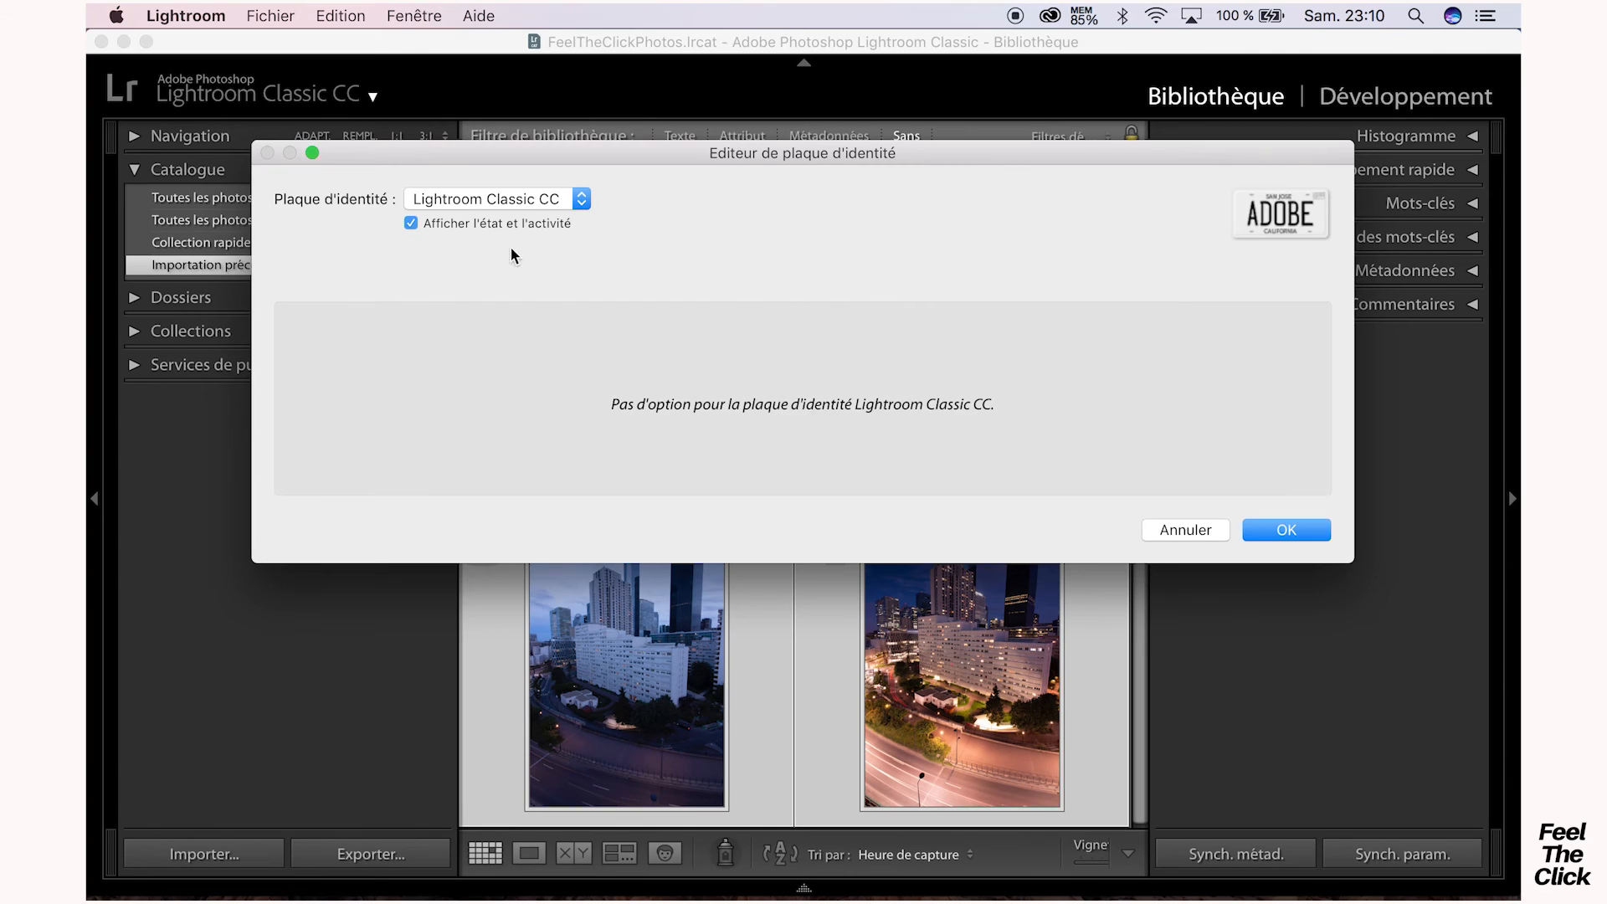
{"action": "left_click", "coordinate": [494, 198]}
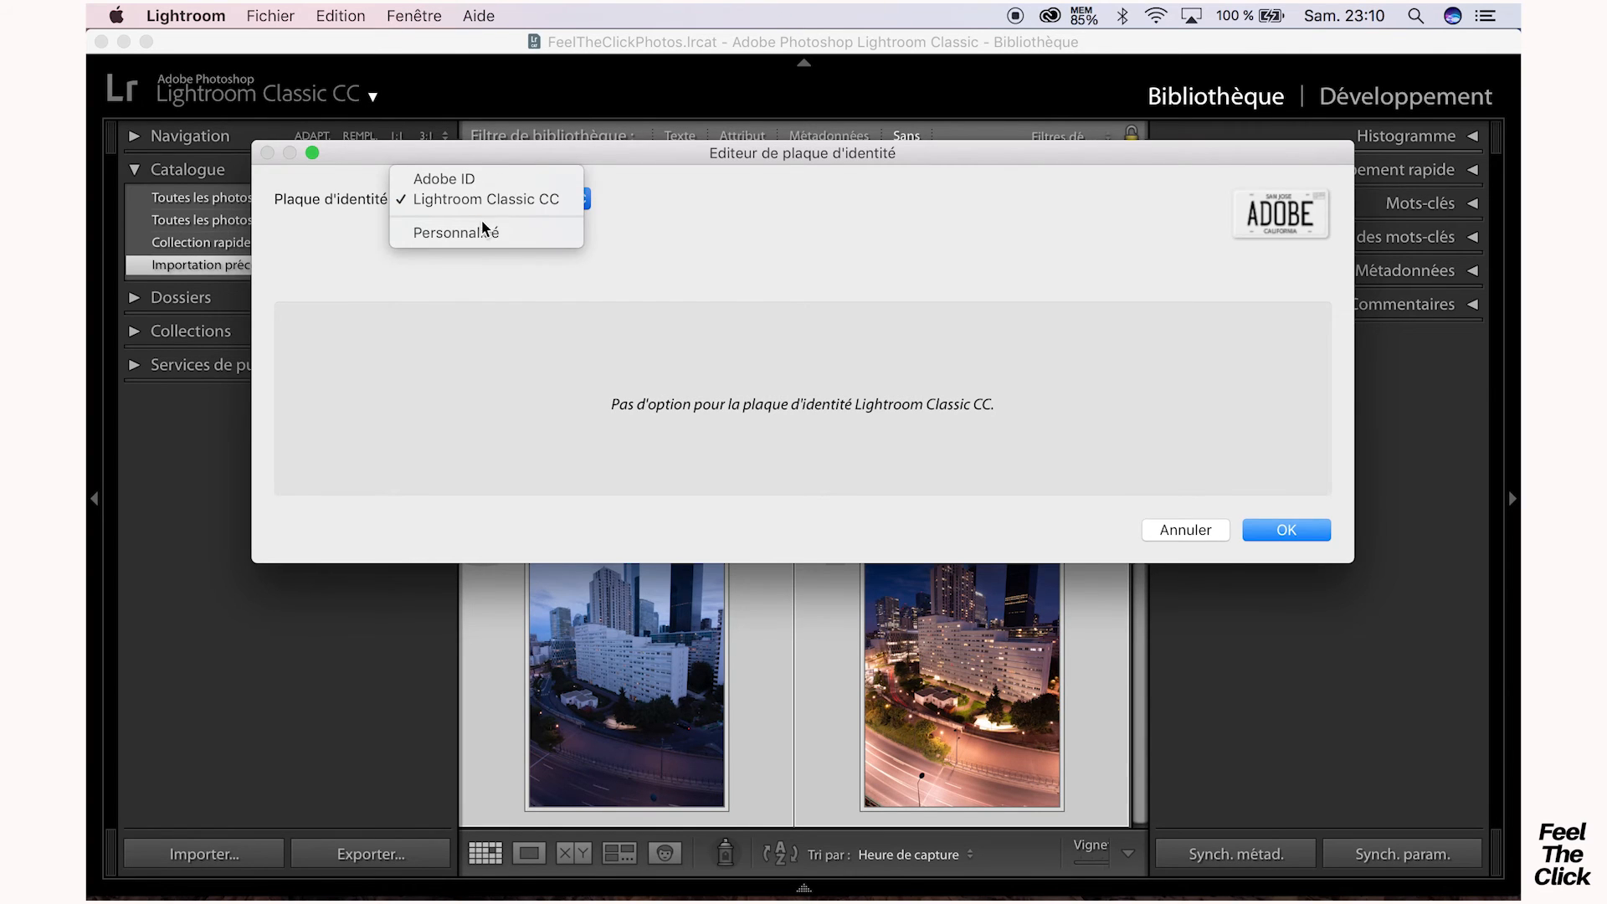
{"action": "left_click", "coordinate": [475, 233]}
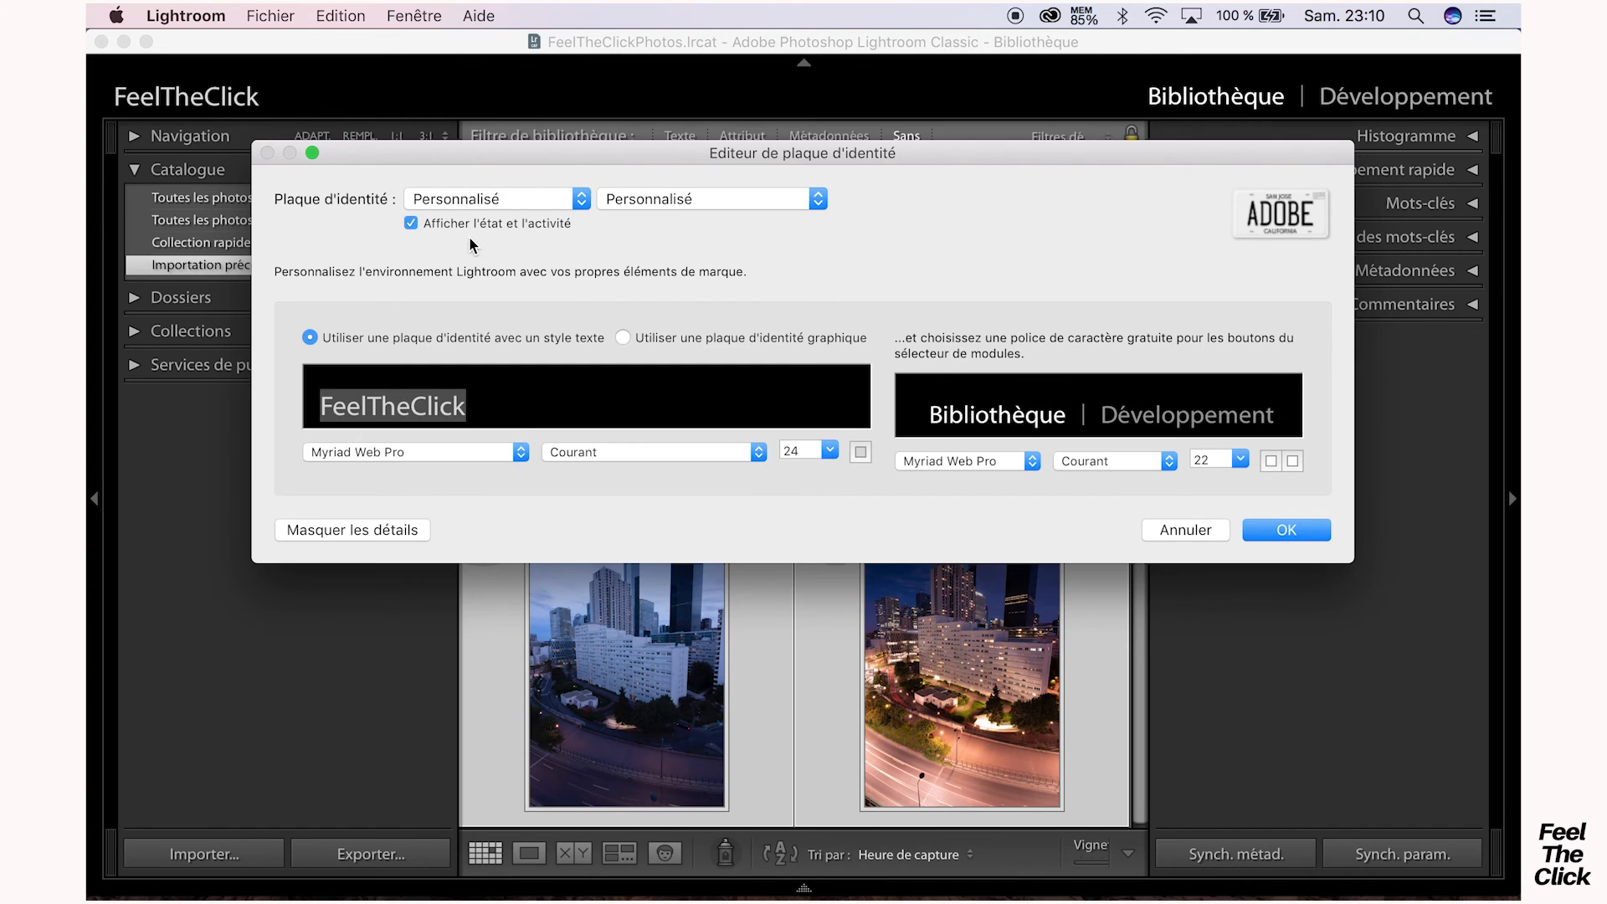
- Replace the custom identity plate text with "Suivez moi sur insta"
{"action": "left_click", "coordinate": [438, 407]}
{"action": "left_click", "coordinate": [483, 407]}
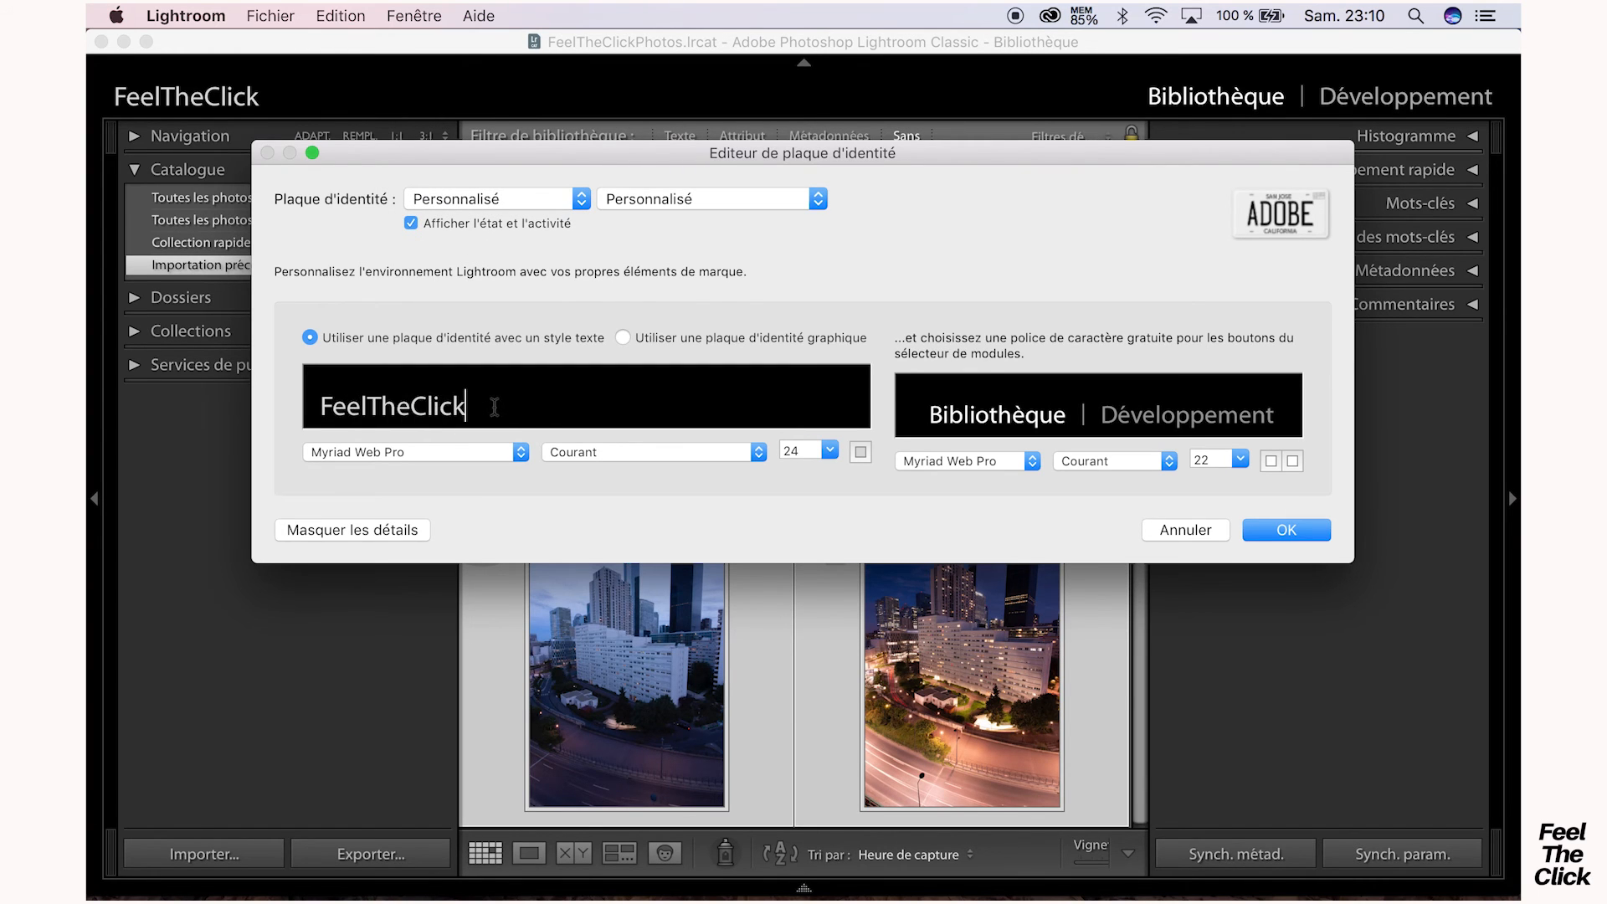
{"action": "key", "text": "BackSpace"}
{"action": "key", "text": "BackSpace"}
{"action": "key", "text": "BackSpace"}
{"action": "key", "text": "BackSpace"}
{"action": "key", "text": "BackSpace"}
{"action": "key", "text": "BackSpace"}
{"action": "key", "text": "BackSpace"}
{"action": "key", "text": "BackSpace"}
{"action": "key", "text": "BackSpace"}
{"action": "key", "text": "BackSpace"}
{"action": "key", "text": "BackSpace"}
{"action": "key", "text": "BackSpace"}
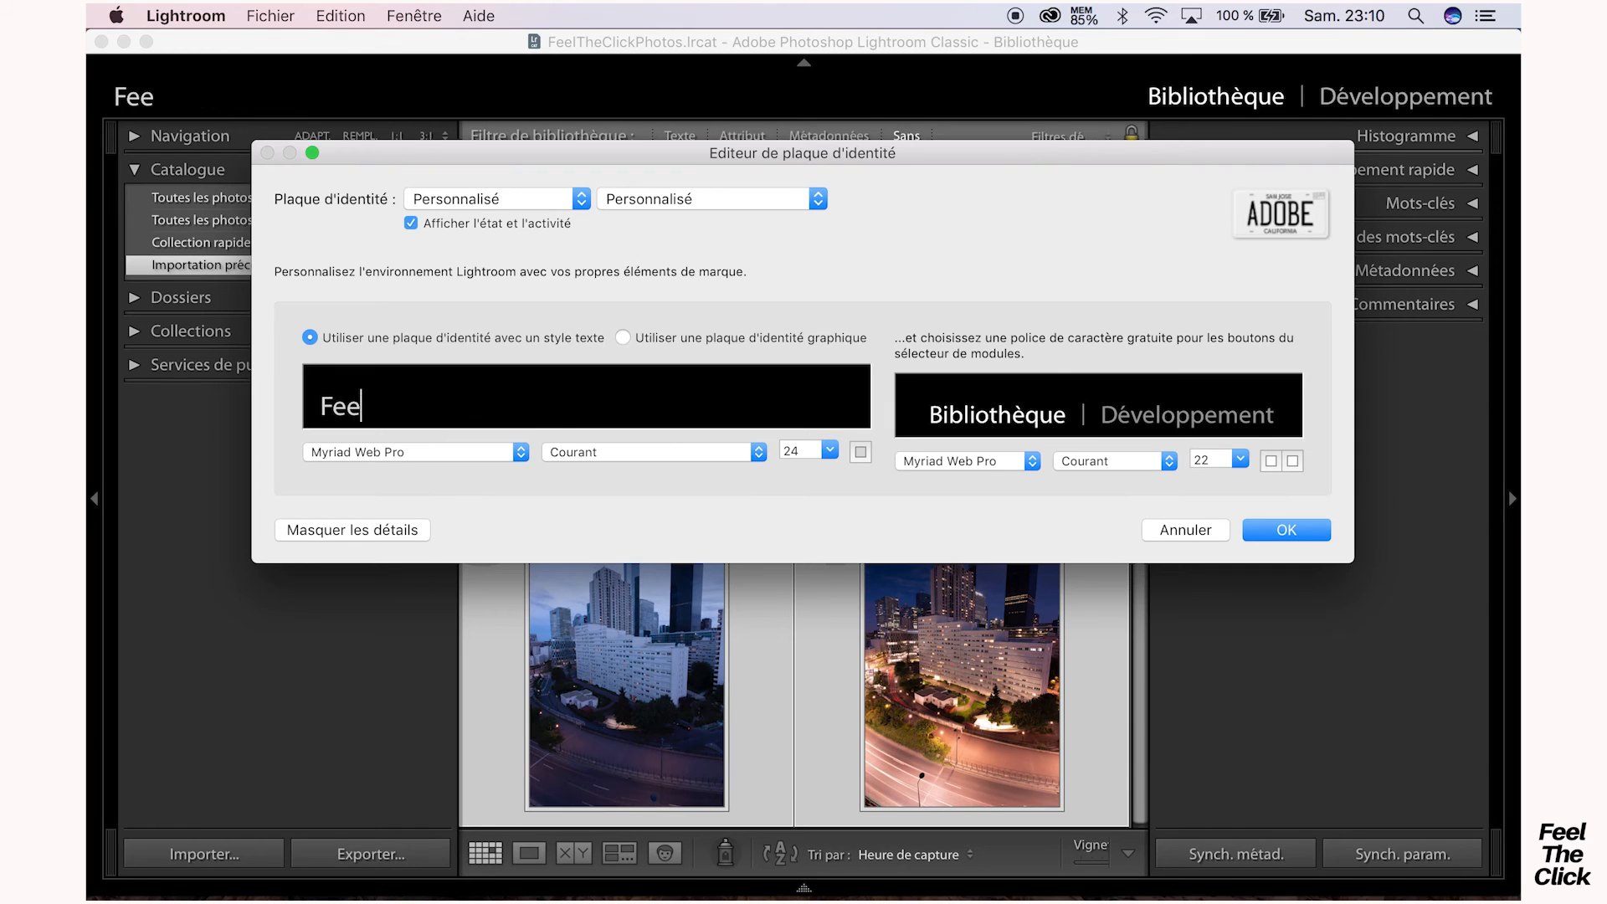
{"action": "type", "text": "Suiver"}
{"action": "key", "text": "BackSpace"}
{"action": "type", "text": "z moi sur "}
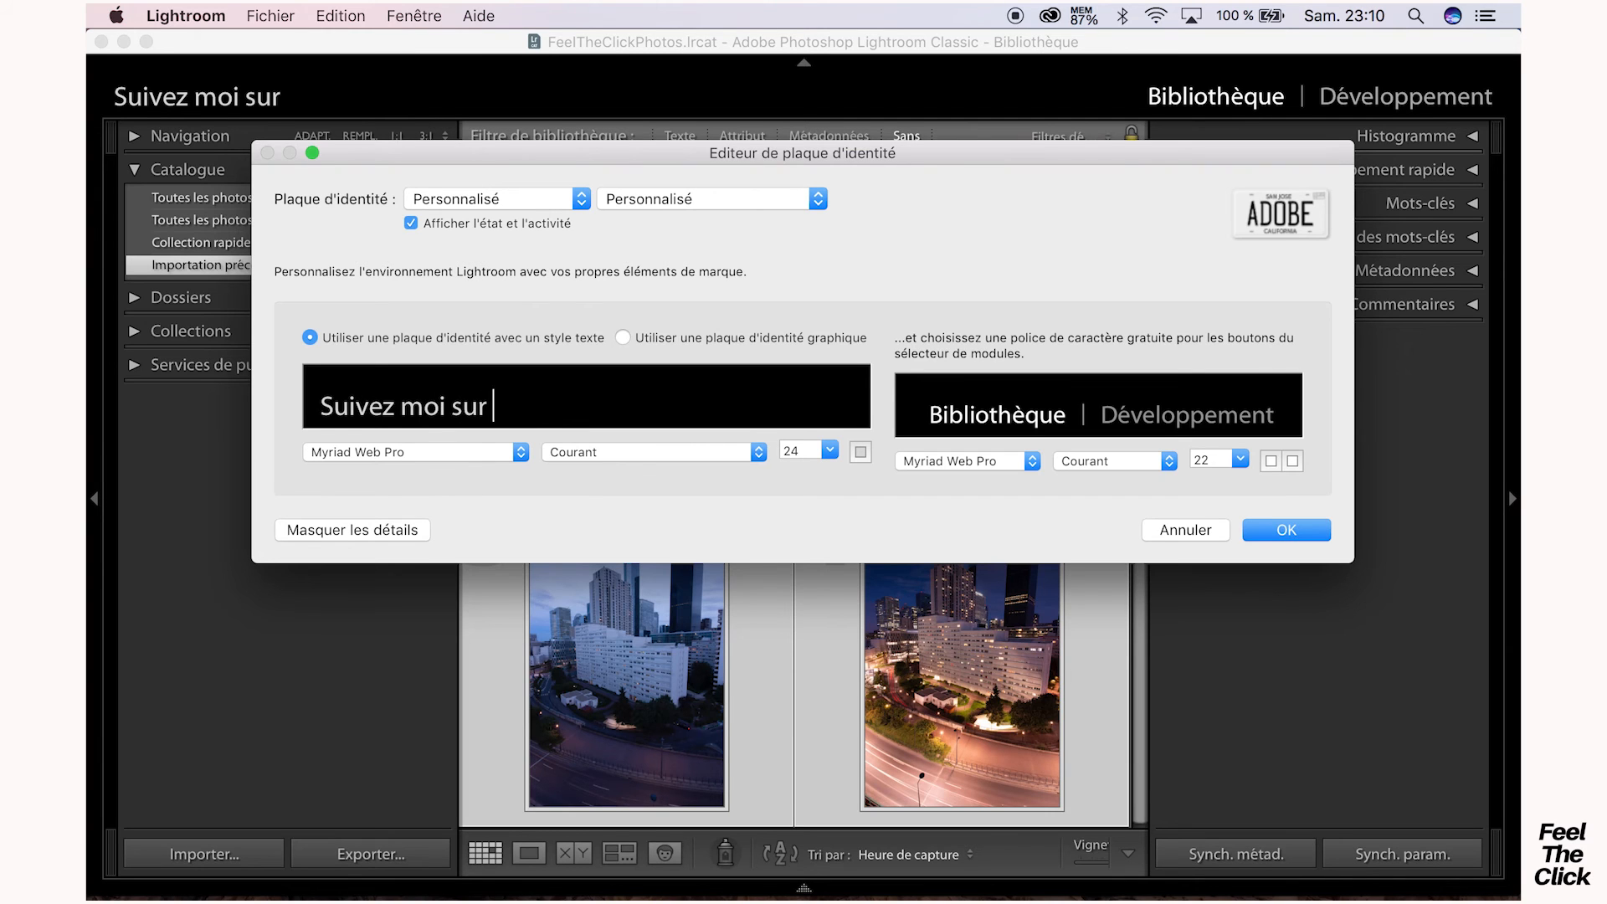
{"action": "type", "text": "insta"}
- Choose the Myriad Web Pro font in the Courant style for the plate text and apply the identity plate
{"action": "left_click", "coordinate": [435, 457]}
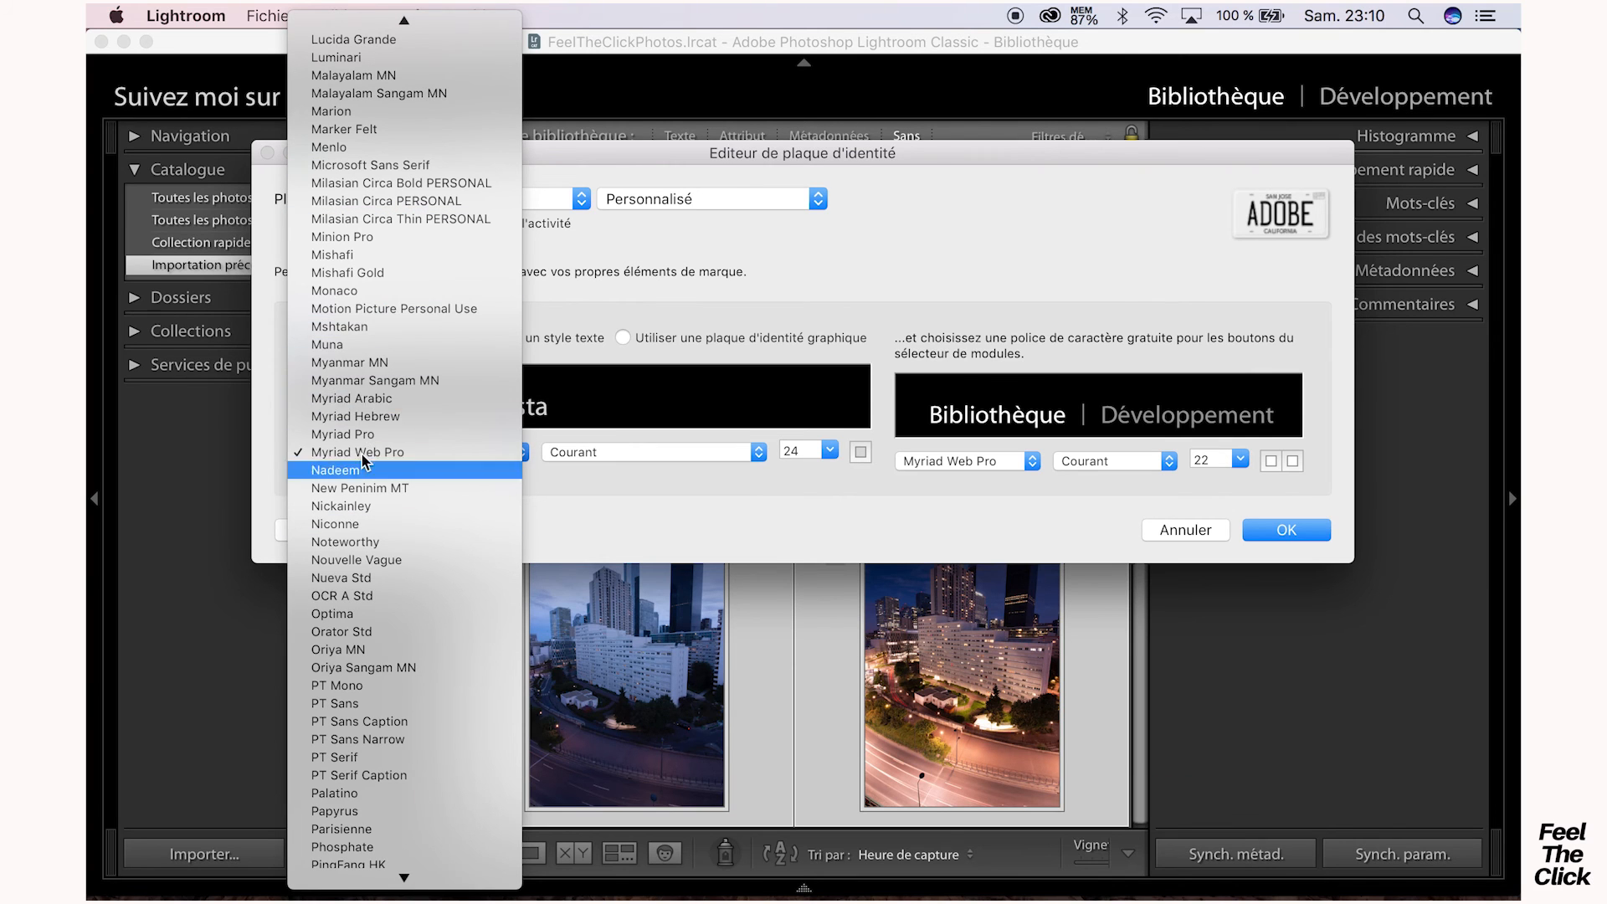
{"action": "left_click", "coordinate": [369, 452]}
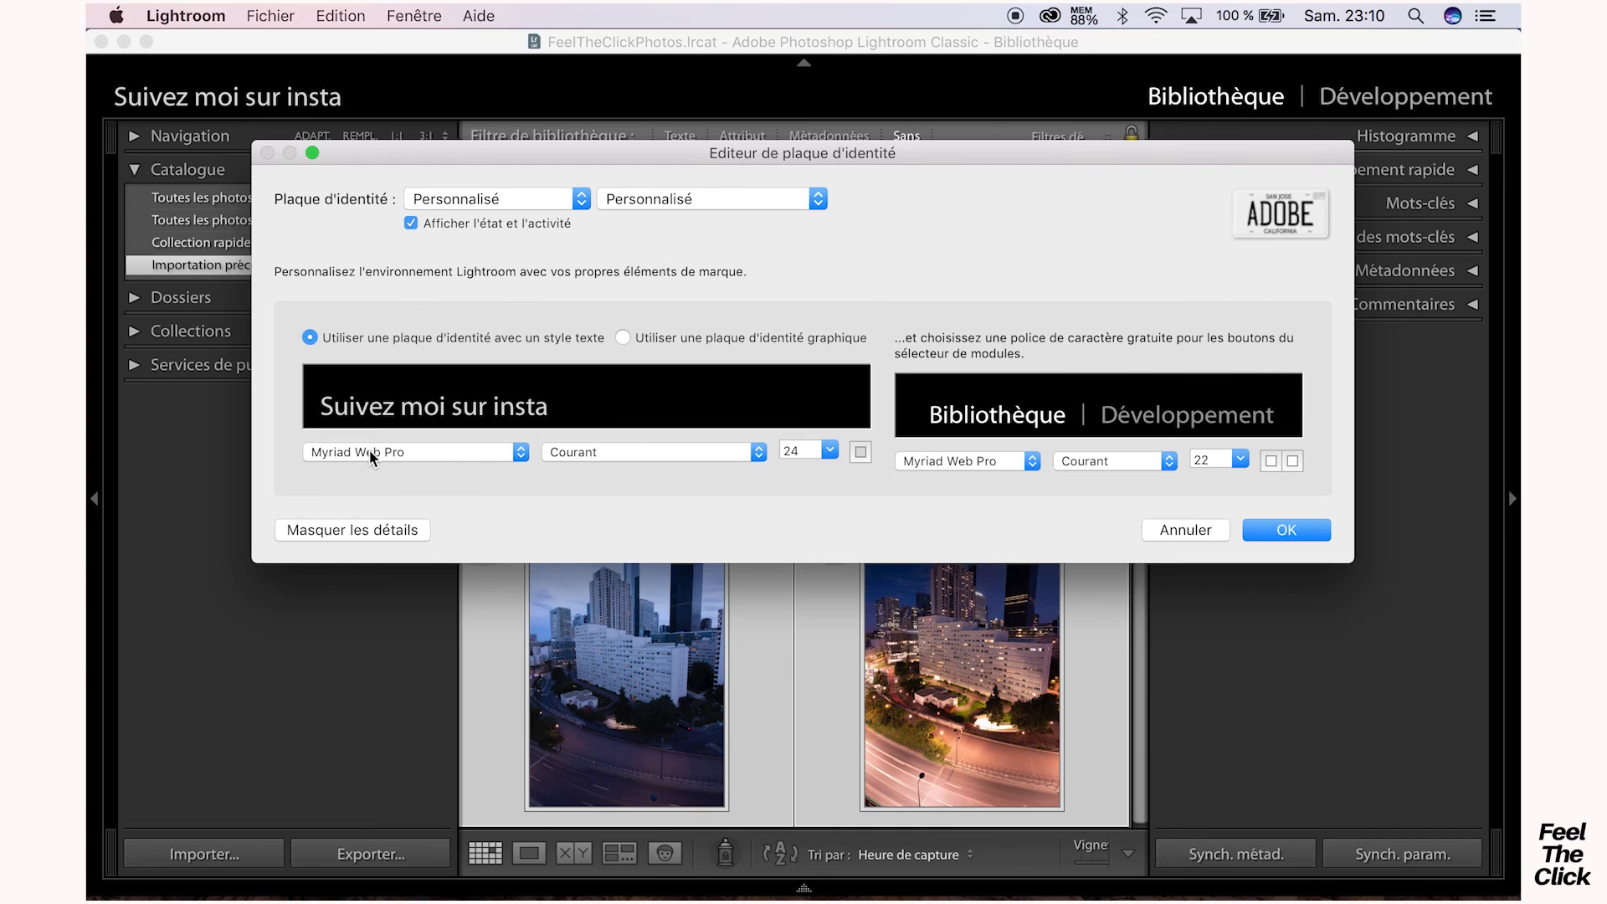
{"action": "left_click", "coordinate": [604, 448]}
{"action": "left_click", "coordinate": [589, 470]}
{"action": "left_click", "coordinate": [616, 444]}
{"action": "left_click", "coordinate": [606, 465]}
{"action": "left_click", "coordinate": [1289, 533]}
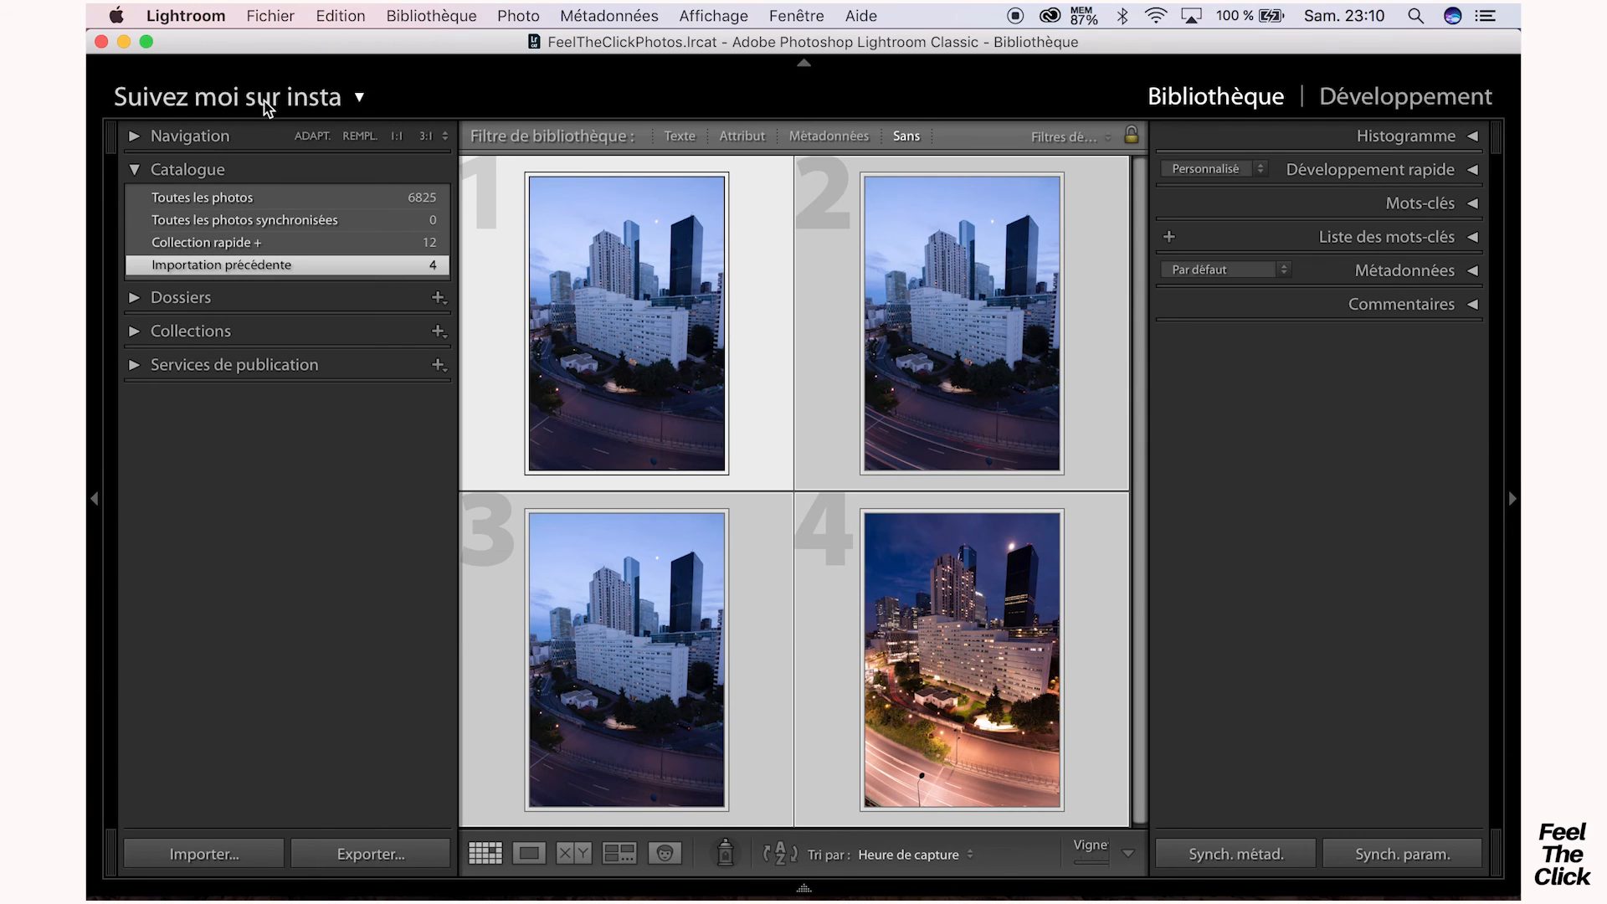
- Reopen the identity plate editor, change the custom plate text to "FeelTheClick" and apply it
{"action": "left_click", "coordinate": [354, 102]}
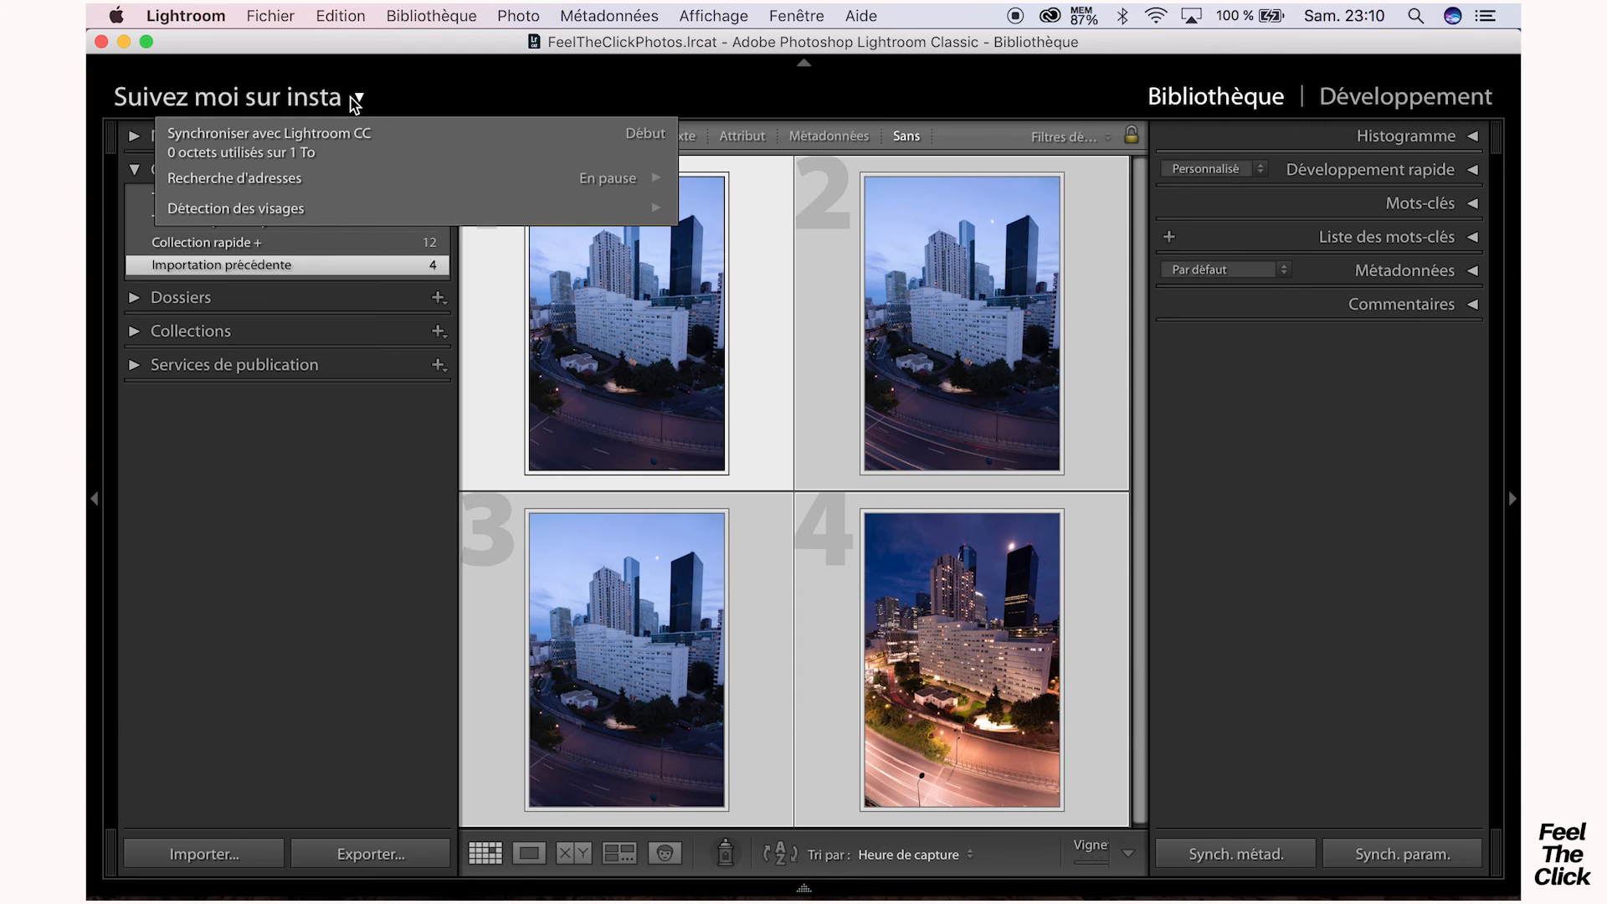
{"action": "right_click", "coordinate": [294, 100]}
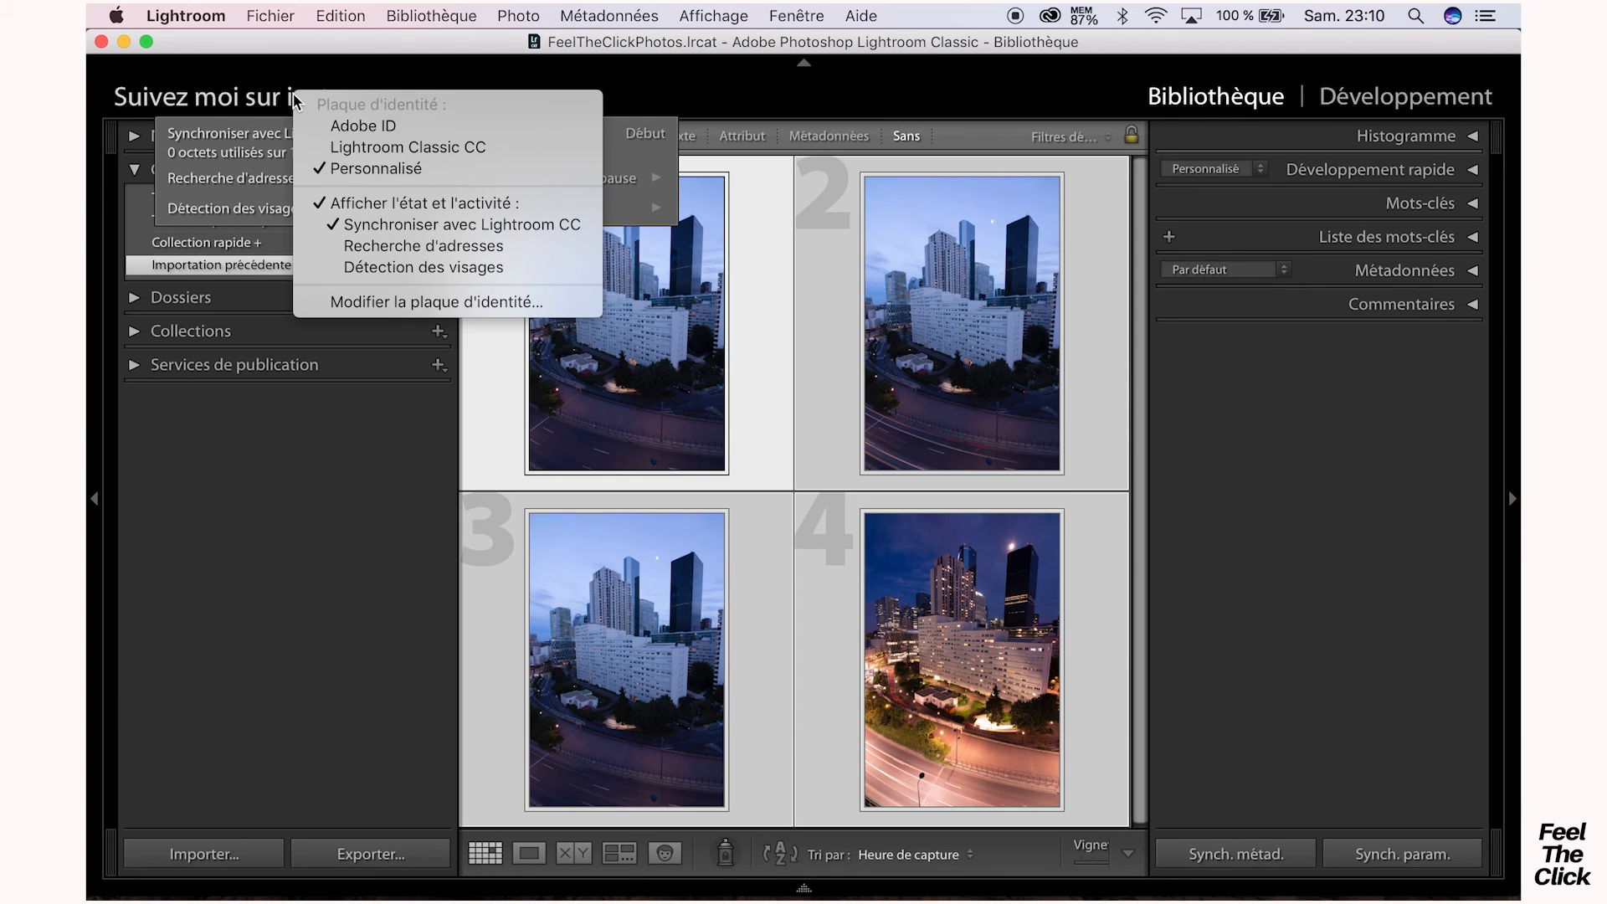
{"action": "left_click", "coordinate": [414, 303]}
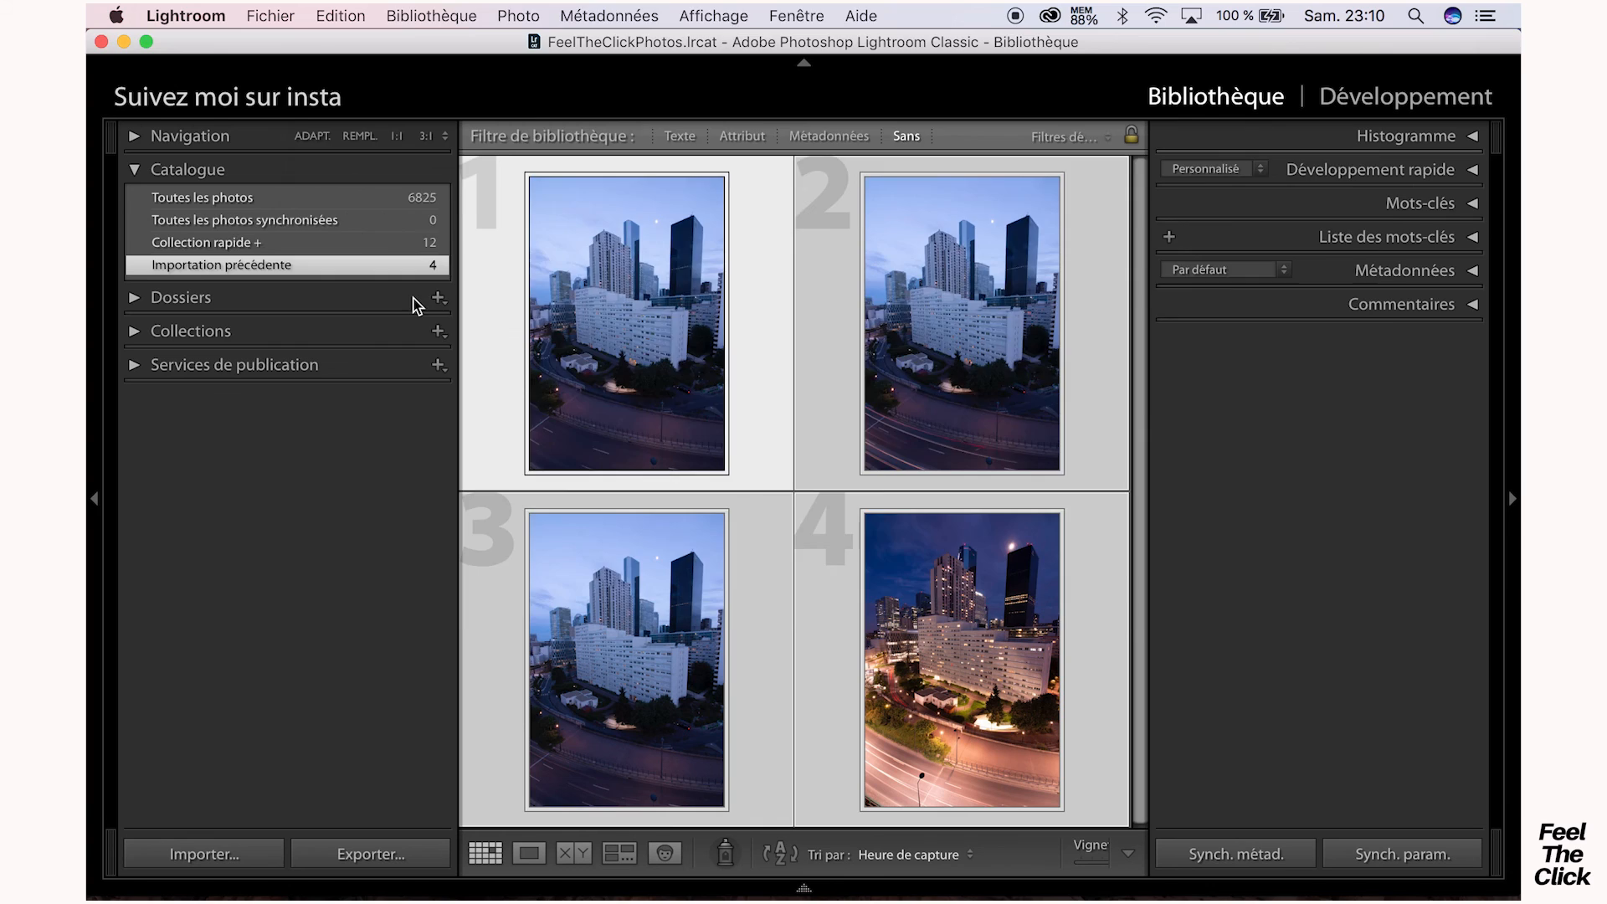
{"action": "type", "text": "FEEL"}
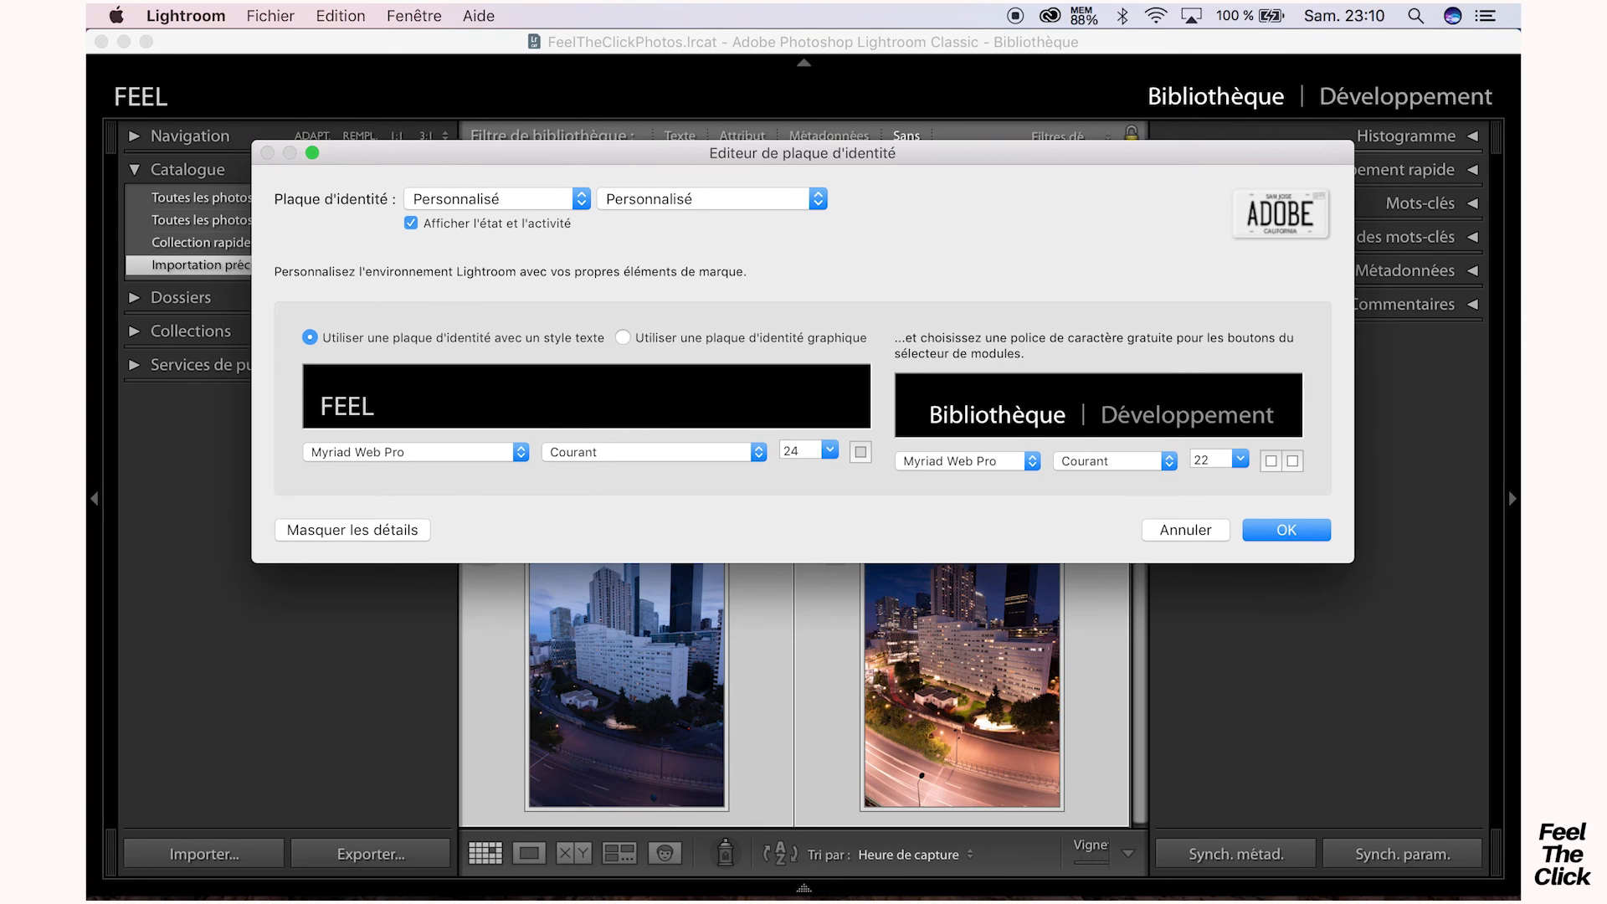
{"action": "type", "text": "Th"}
{"action": "key", "text": "BackSpace"}
{"action": "key", "text": "BackSpace"}
{"action": "key", "text": "BackSpace"}
{"action": "key", "text": "BackSpace"}
{"action": "key", "text": "BackSpace"}
{"action": "type", "text": "eelT"}
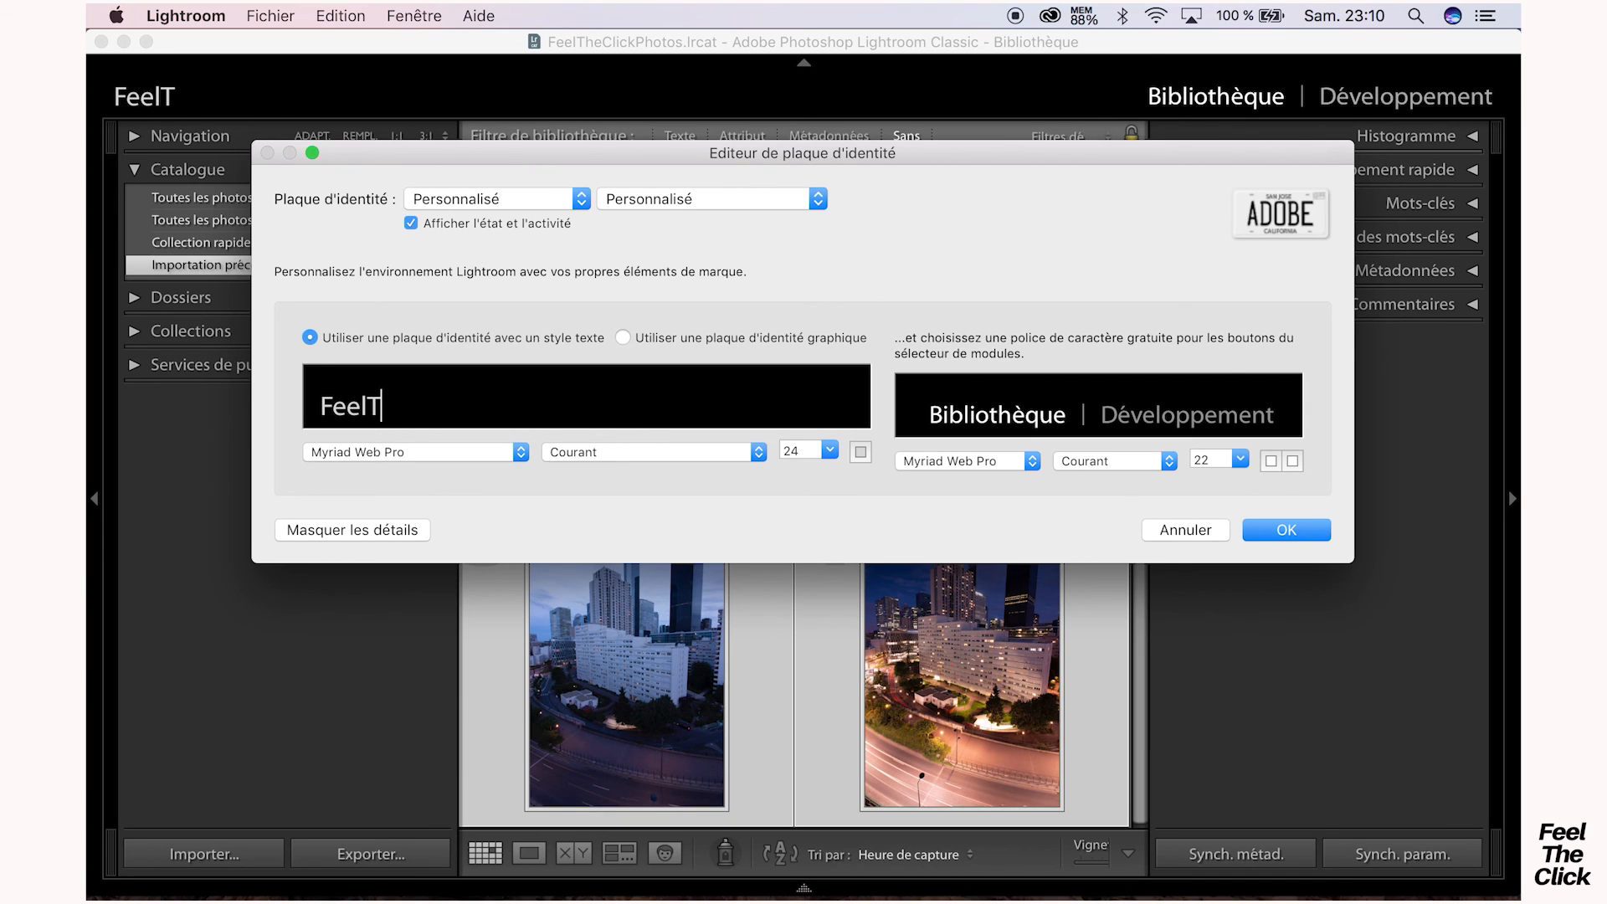
{"action": "type", "text": "heClick"}
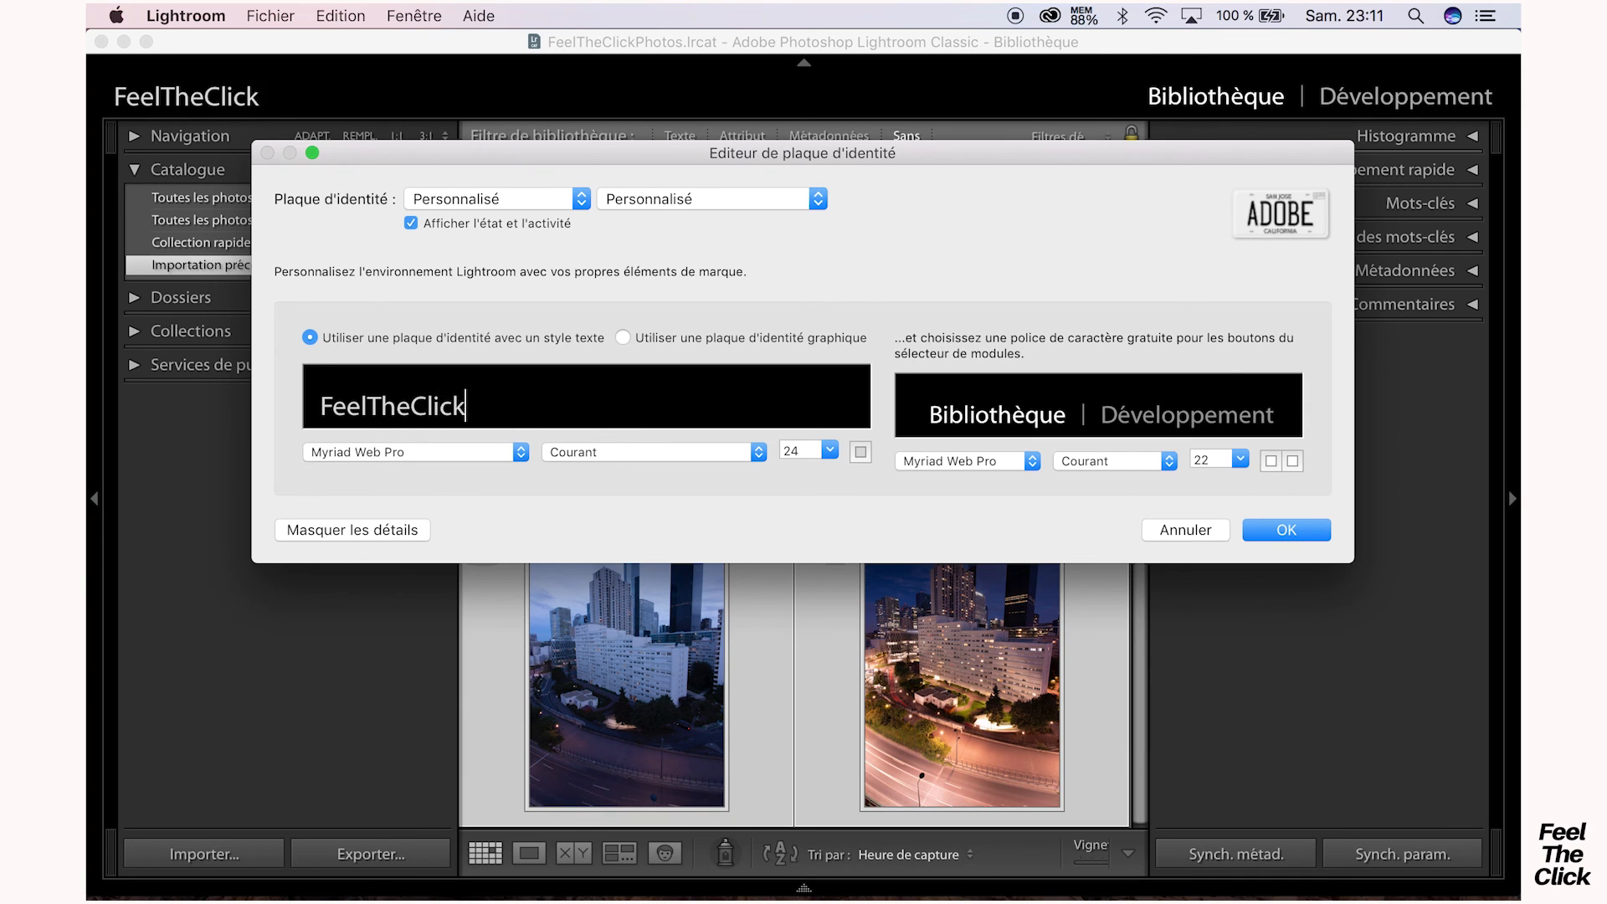
{"action": "left_click", "coordinate": [1297, 531]}
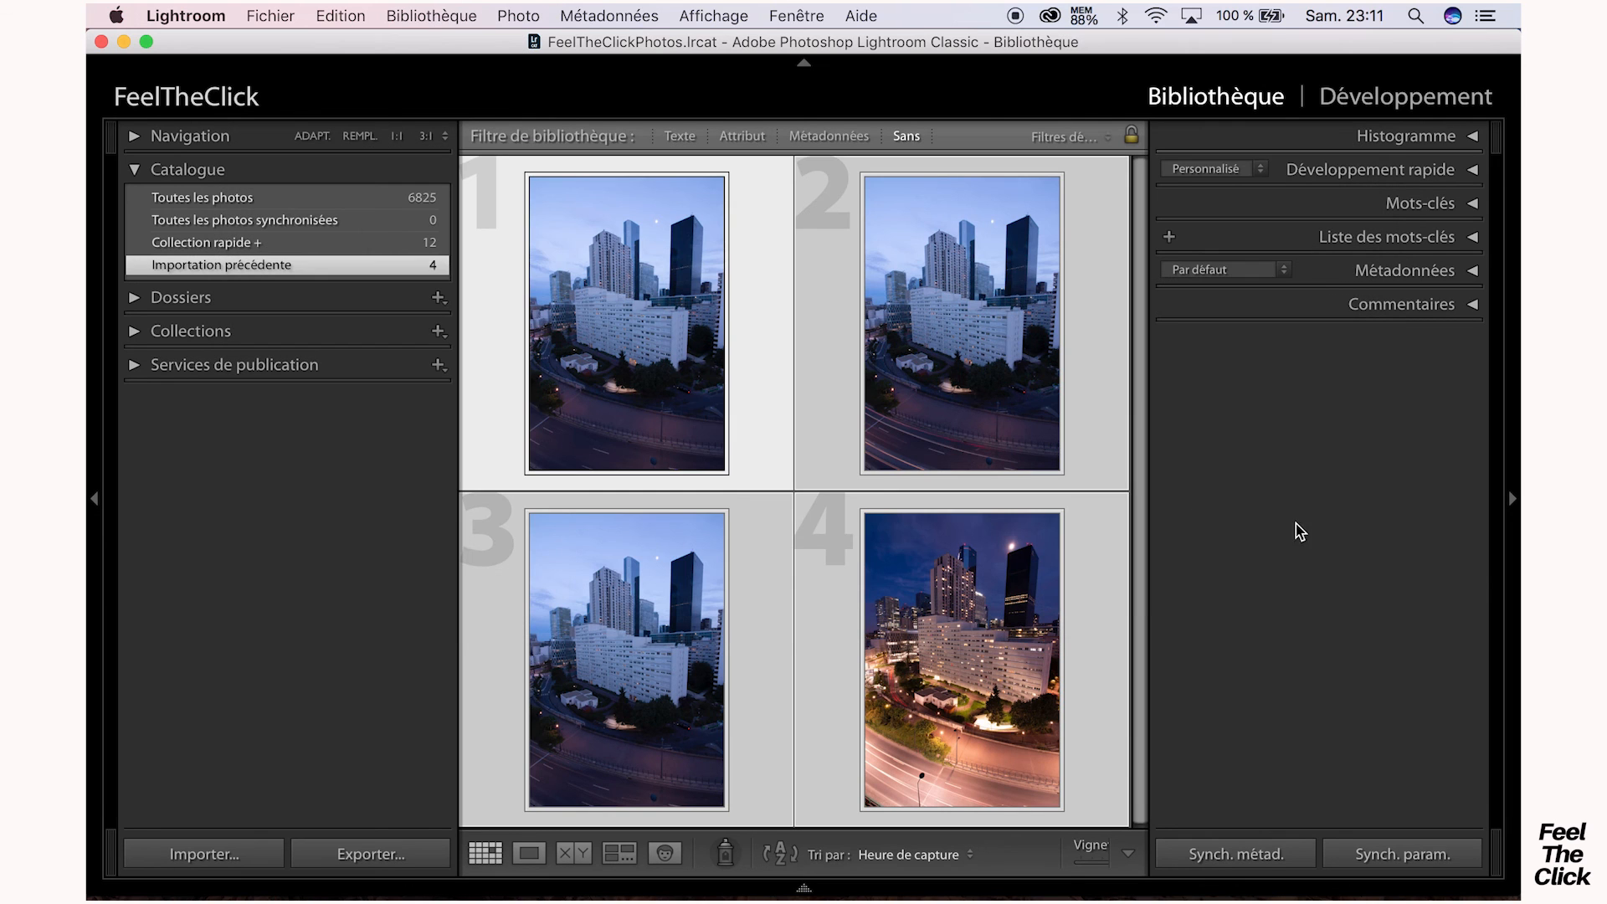